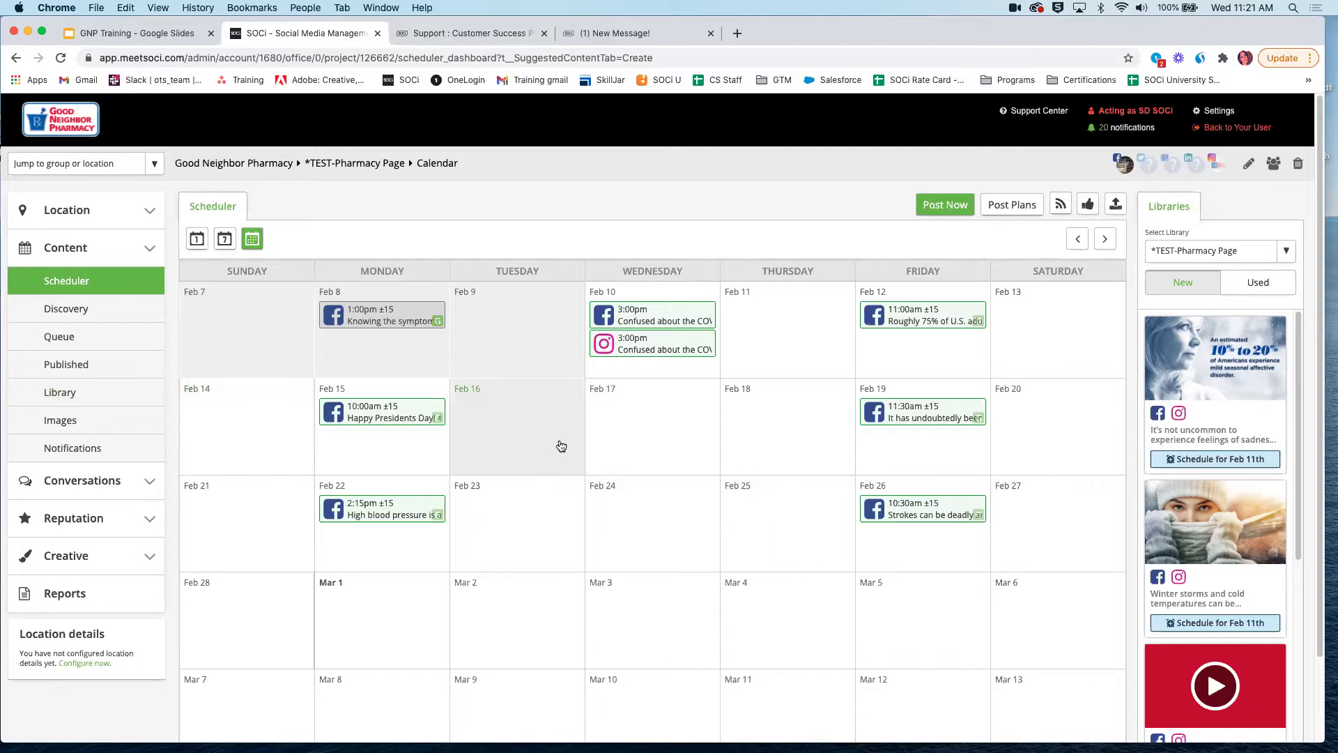
Step: View the used posts in the *TEST-Pharmacy Page library and return to the new posts
{"action": "mouse_move", "coordinate": [1234, 371]}
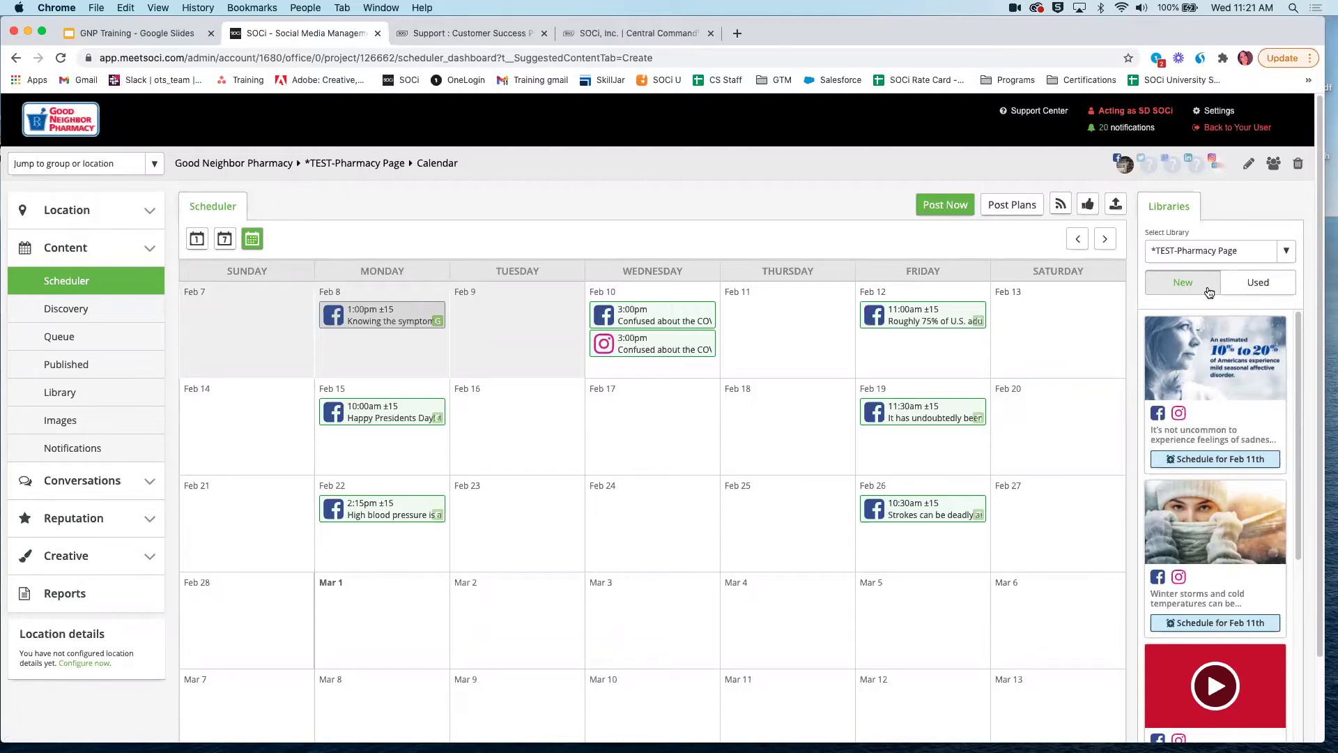
{"action": "left_click", "coordinate": [1246, 287]}
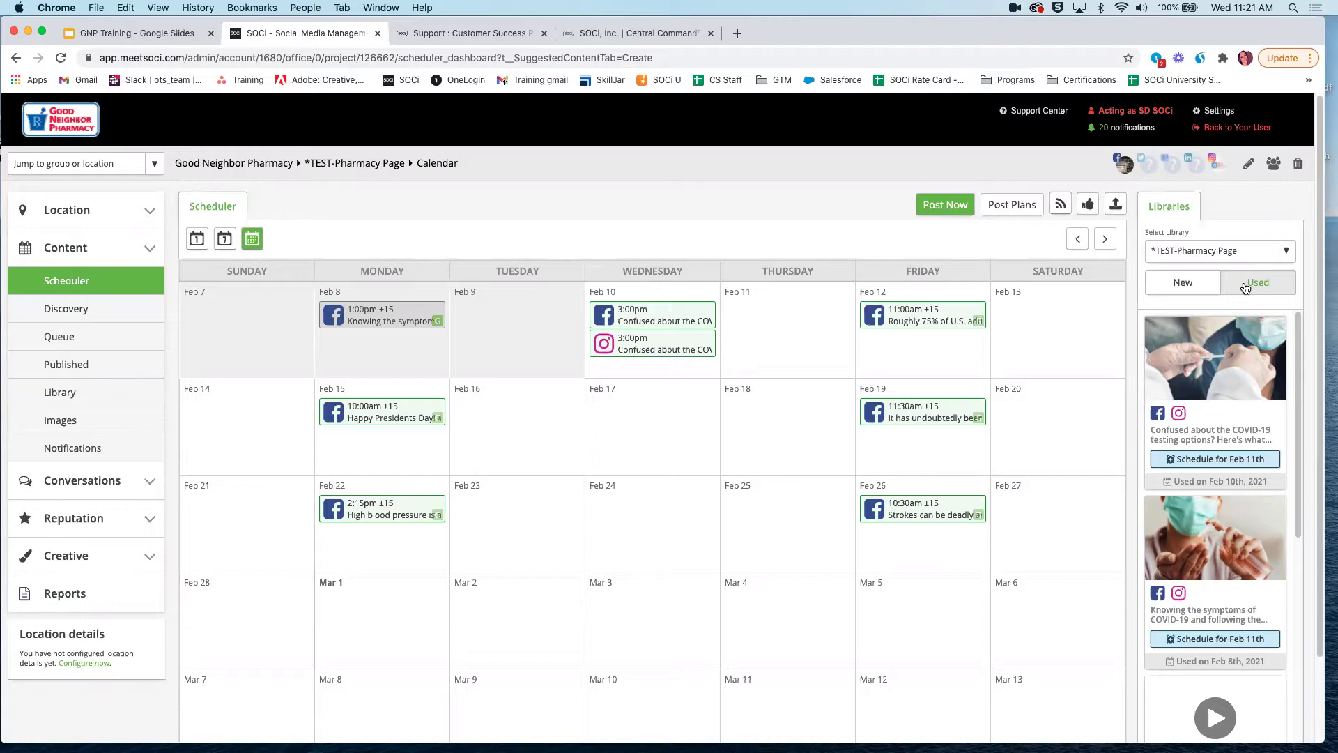
{"action": "left_click", "coordinate": [1183, 283]}
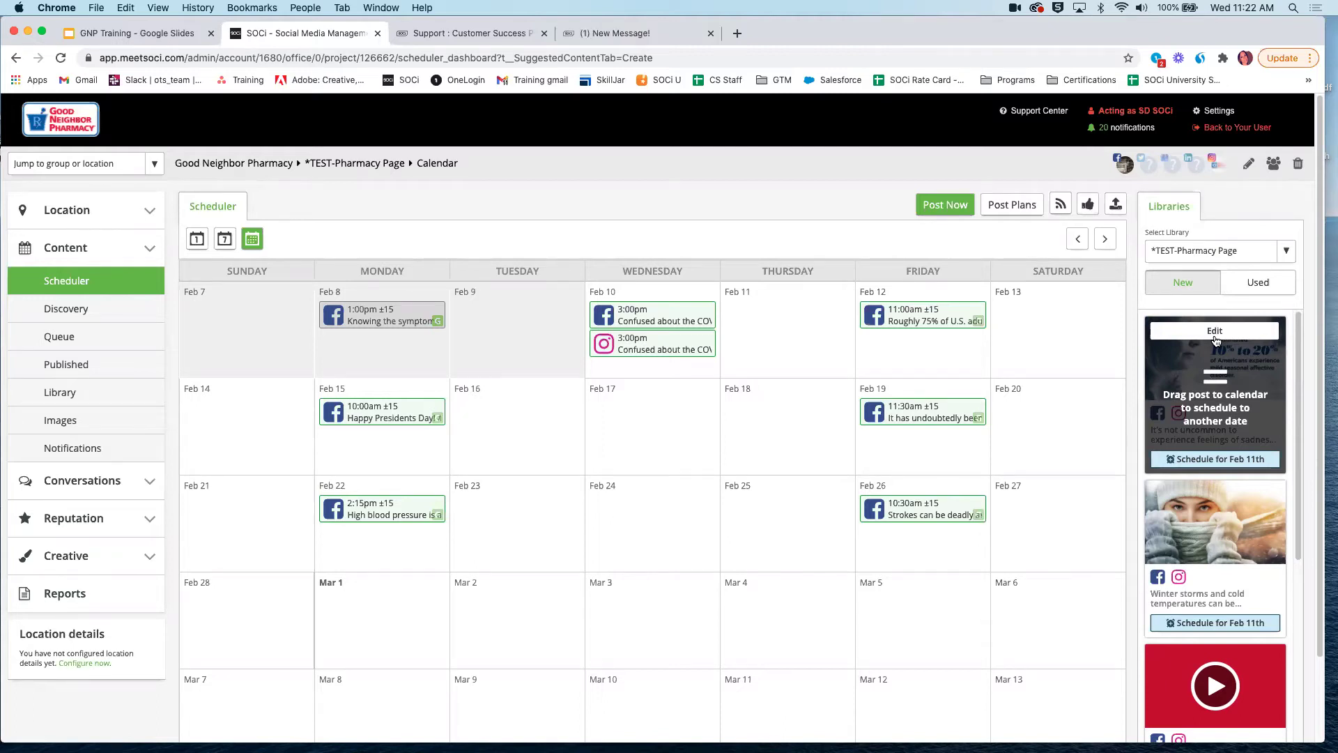
{"action": "left_click", "coordinate": [1215, 337]}
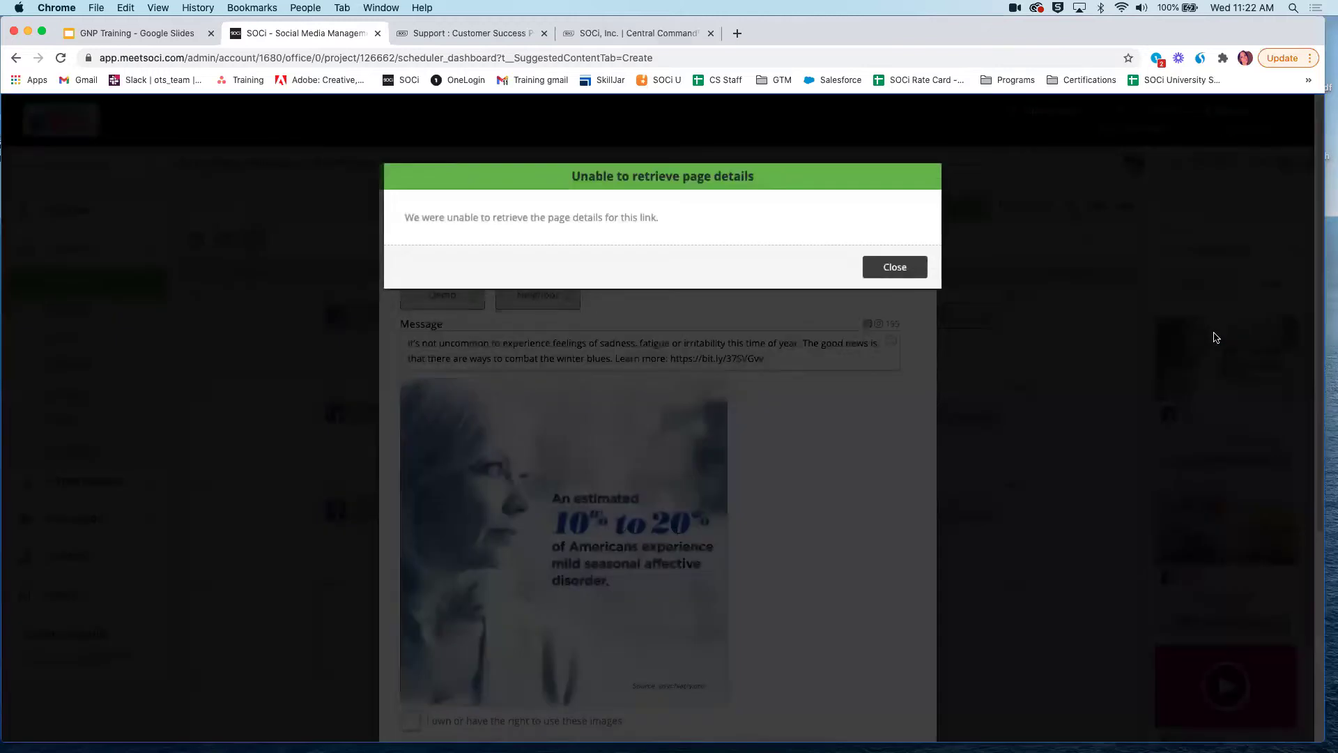
{"action": "left_click", "coordinate": [899, 267]}
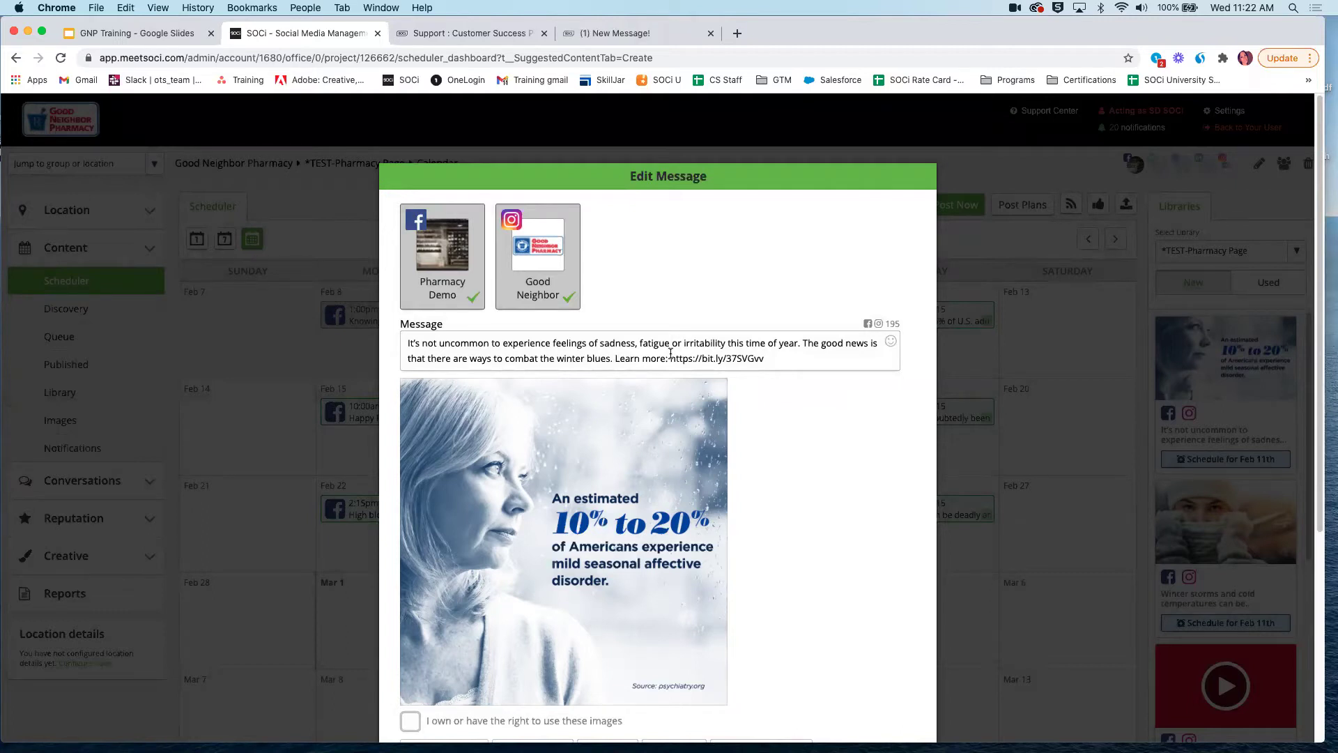
{"action": "left_click", "coordinate": [779, 354]}
{"action": "key", "text": "Return"}
{"action": "key", "text": "Return"}
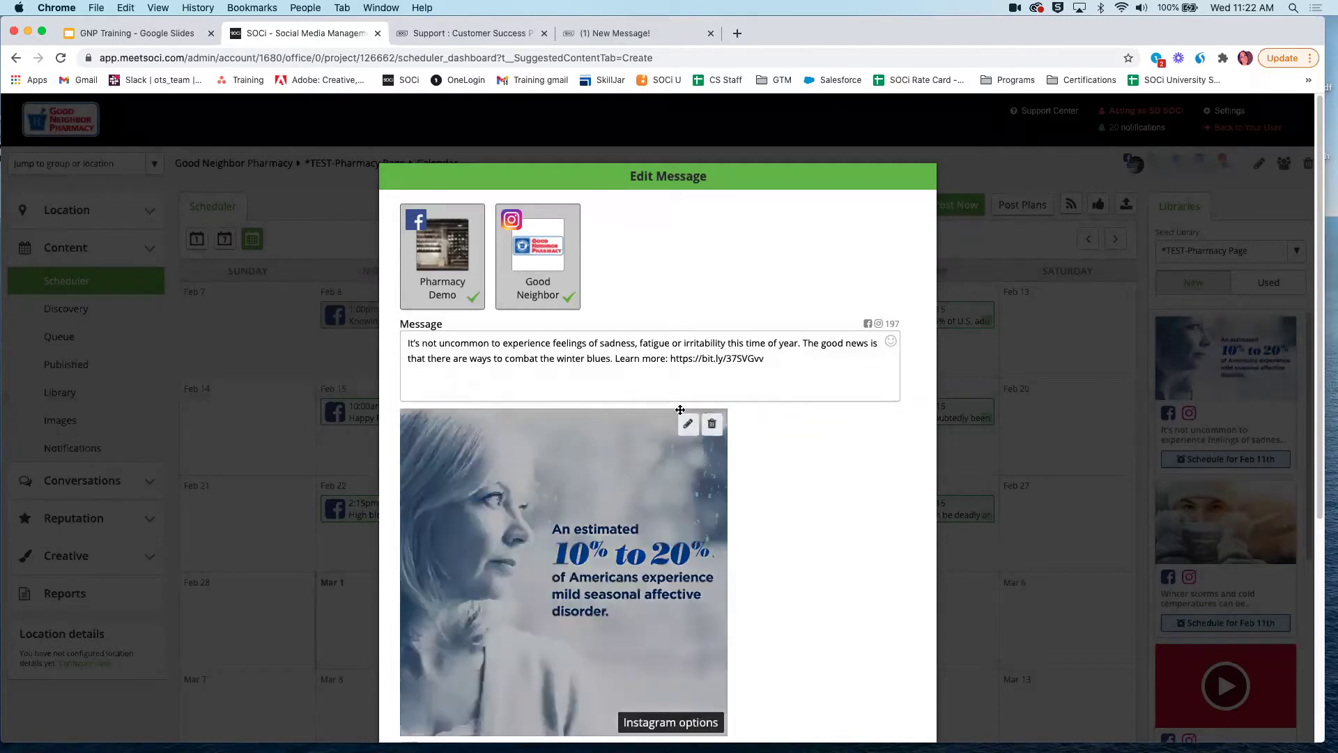
{"action": "scroll", "coordinate": [585, 367], "scroll_direction": "down", "scroll_amount": 5}
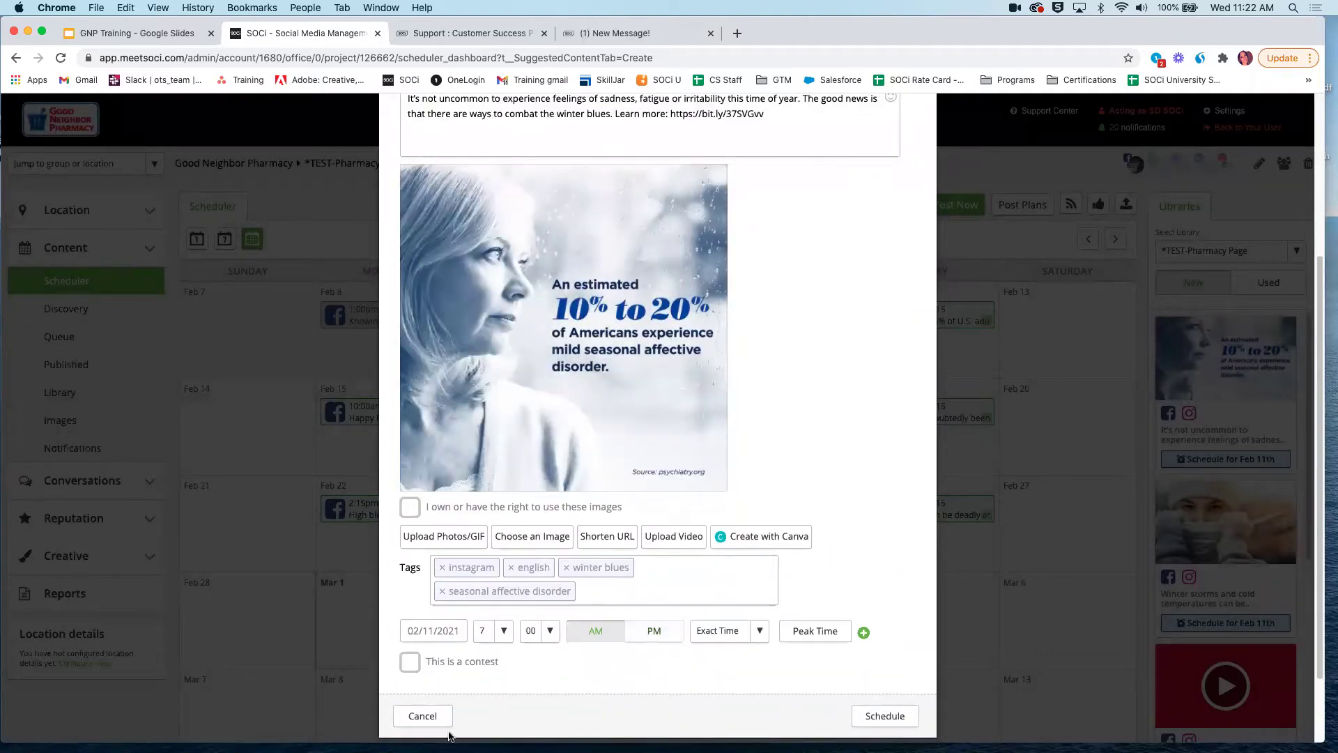
{"action": "left_click", "coordinate": [429, 717]}
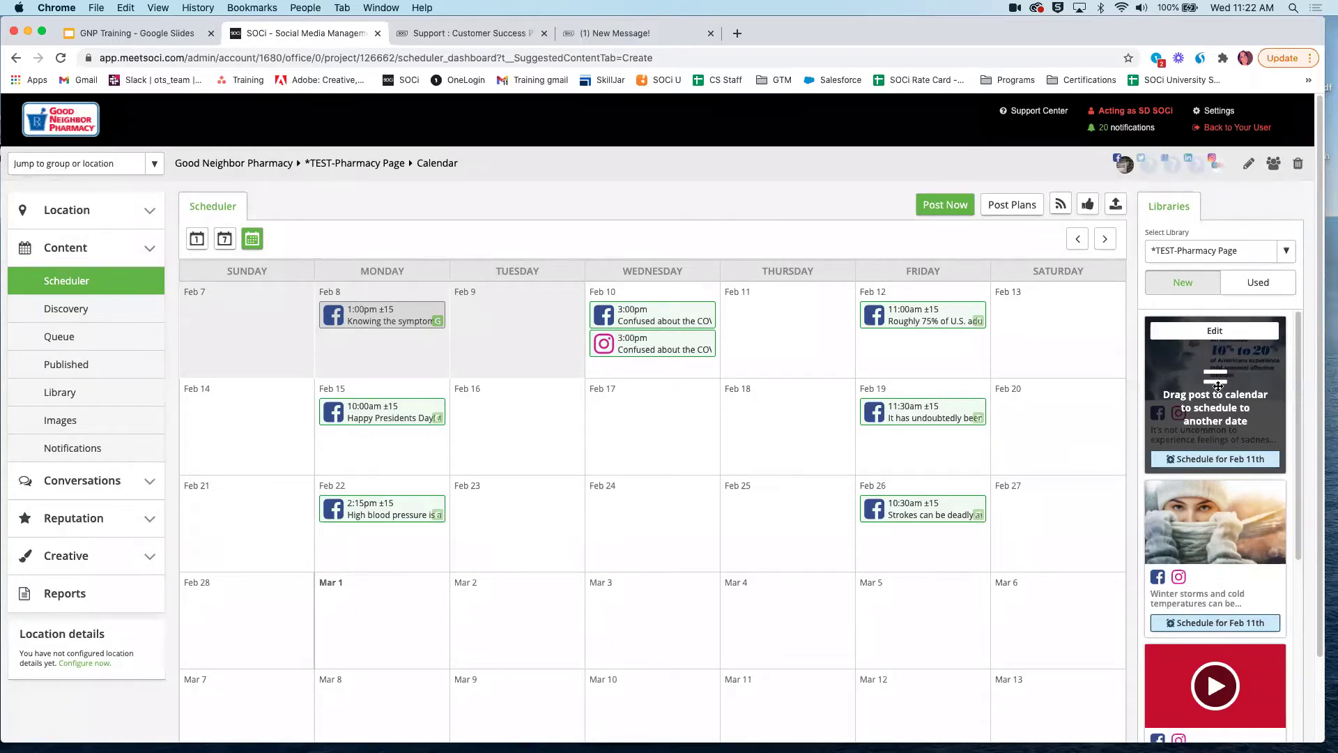
Step: Schedule the library post about seasonal affective disorder for March 4 on the calendar
{"action": "left_click_drag", "start_coordinate": [1226, 388], "coordinate": [769, 622]}
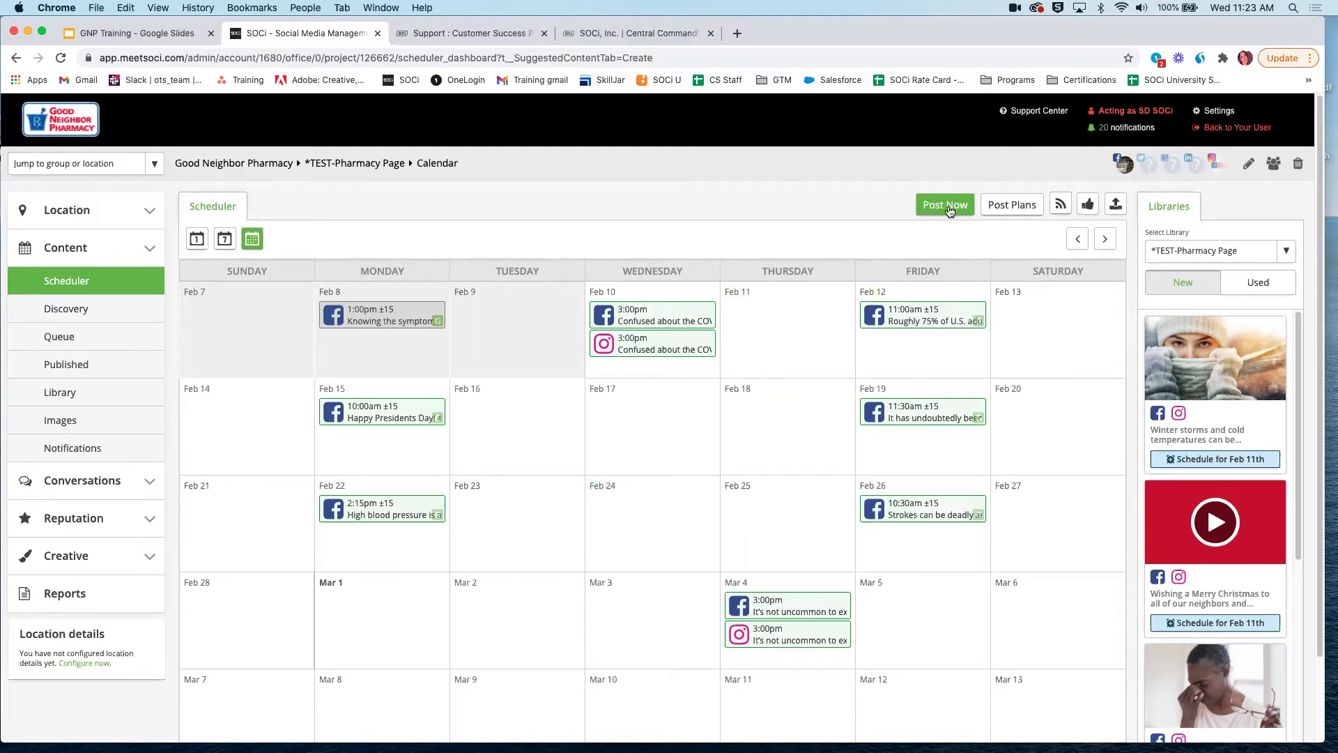
Step: Start a new post for March 3 with both the Facebook Pharmacy Demo and Instagram Good Neighbor accounts selected
{"action": "left_click", "coordinate": [644, 610]}
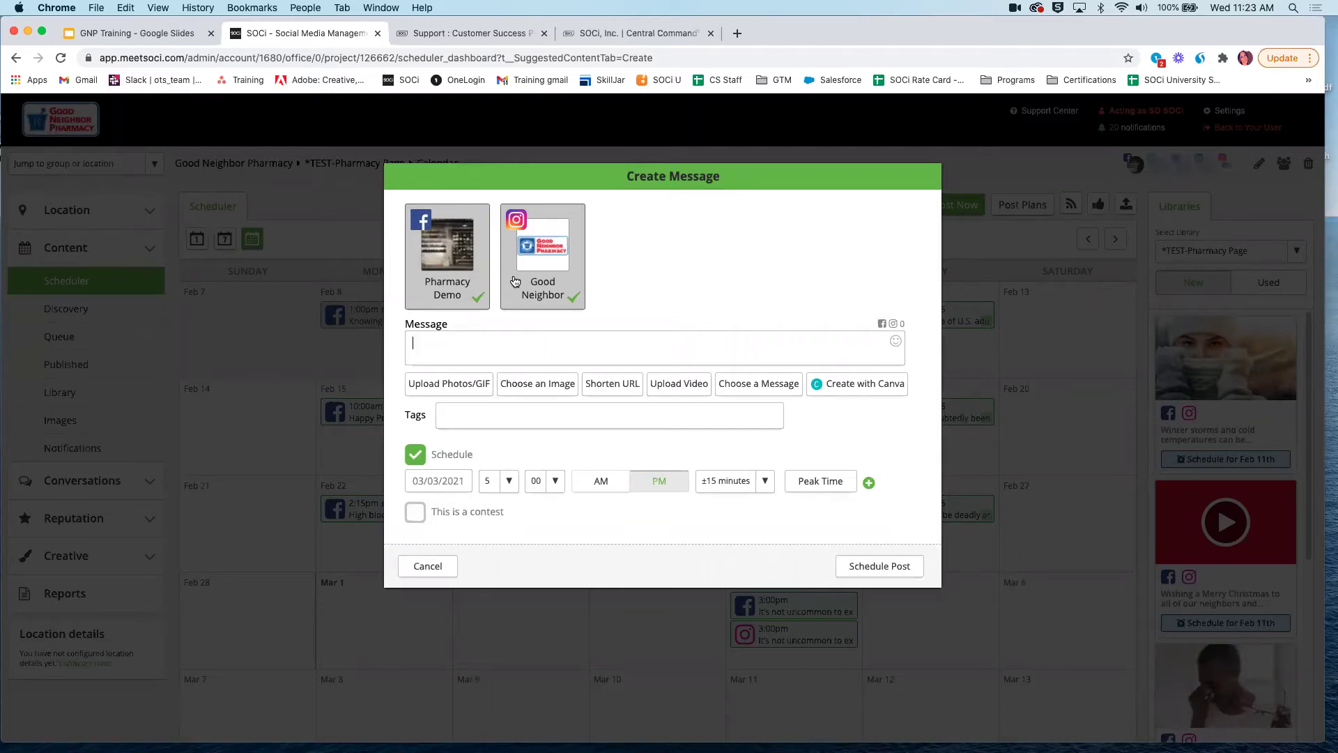
{"action": "left_click", "coordinate": [574, 299]}
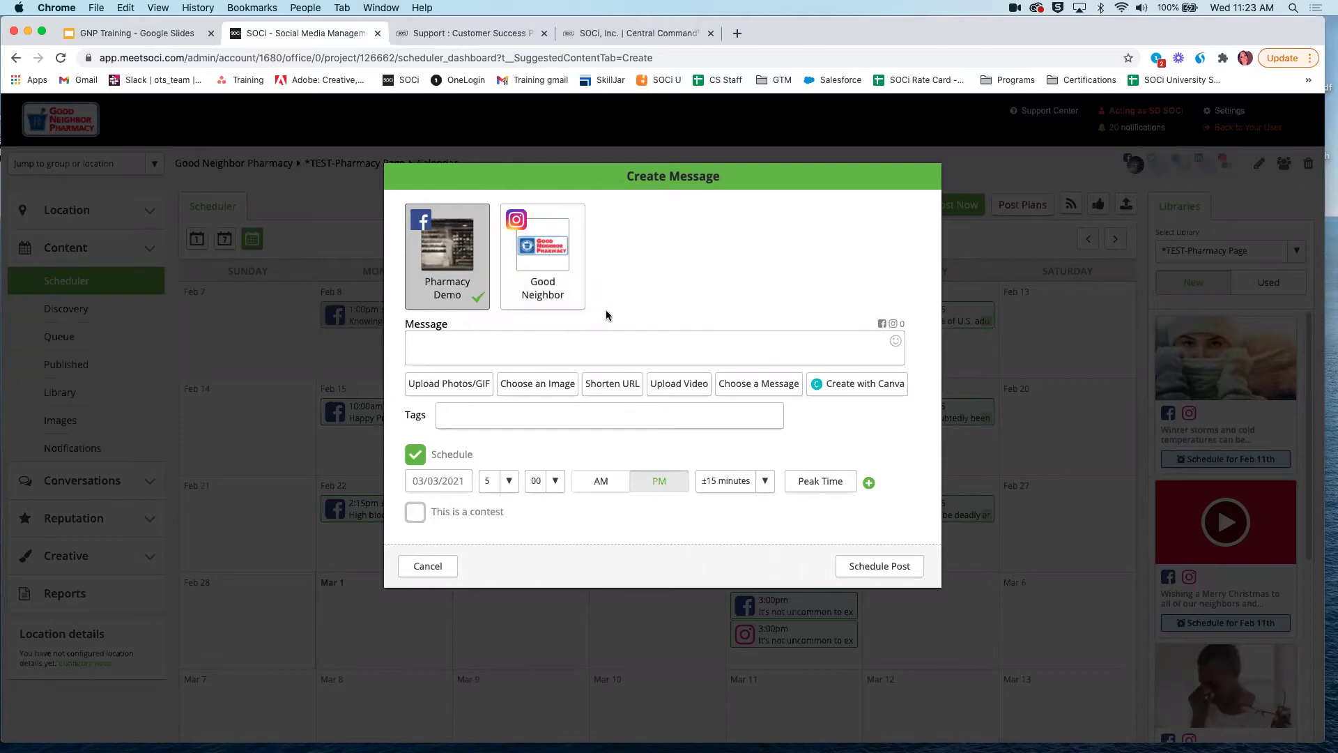
{"action": "left_click", "coordinate": [566, 307]}
{"action": "left_click", "coordinate": [732, 345]}
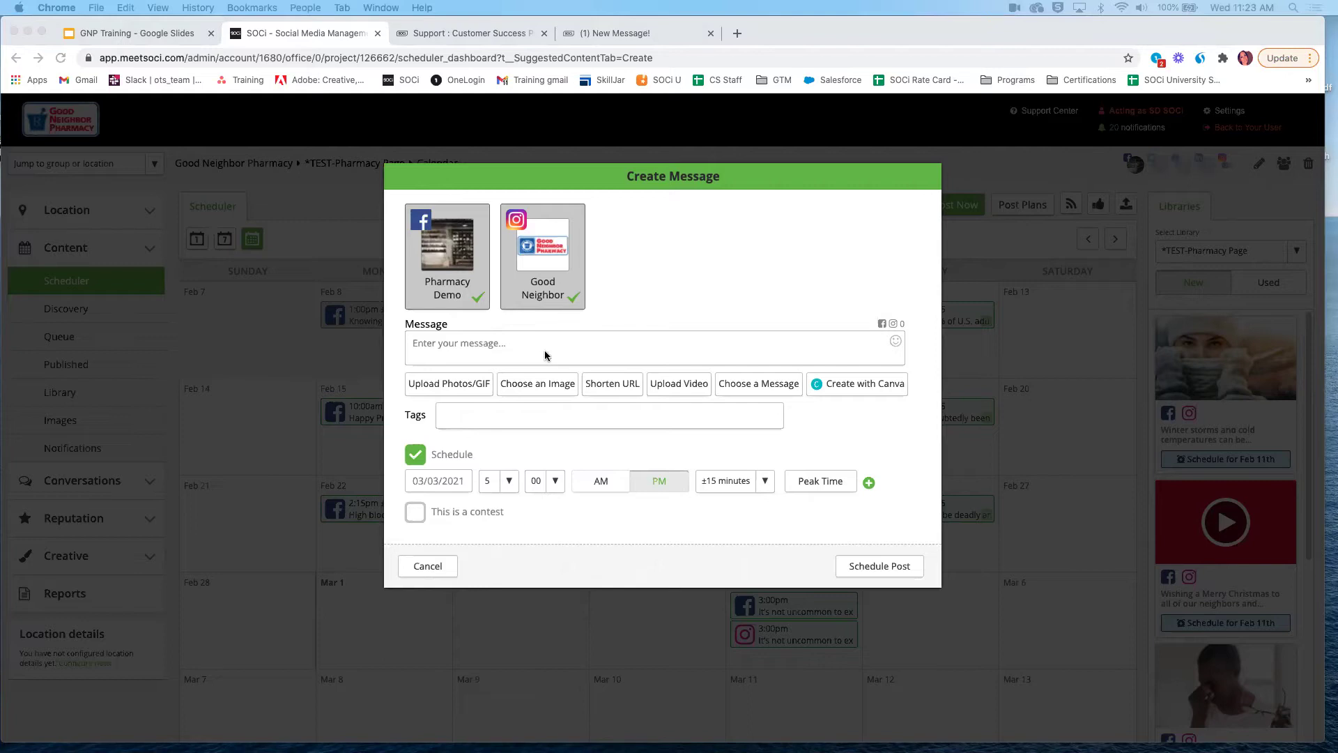
Step: Write the message "COVID-19 Vaccine is now available!" followed by a blank line and the hashtags "#gnp #goodneighborpharmacy"
{"action": "left_click", "coordinate": [514, 342]}
{"action": "type", "text": "COVID-19 Vaccine is now available! #gnp #goodneighborpharmacy"}
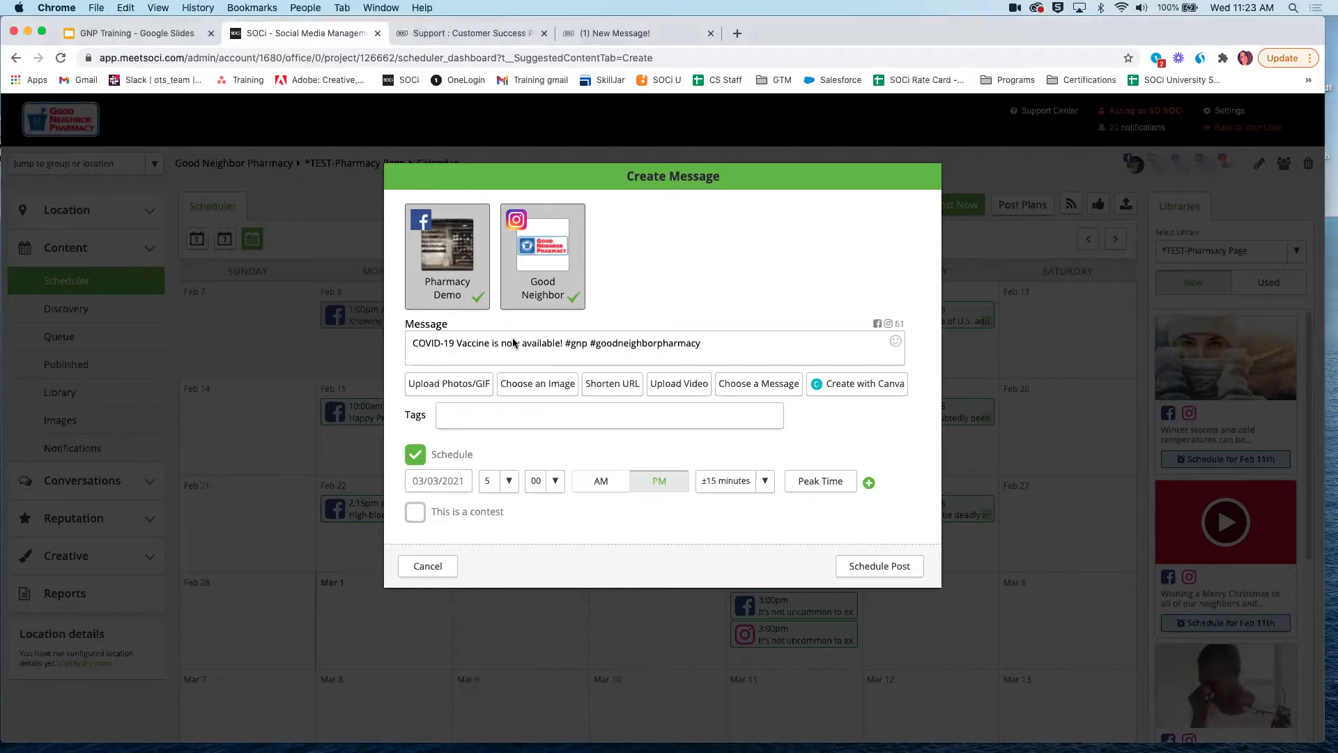
{"action": "left_click", "coordinate": [566, 342]}
{"action": "key", "text": "Return"}
{"action": "key", "text": "Return"}
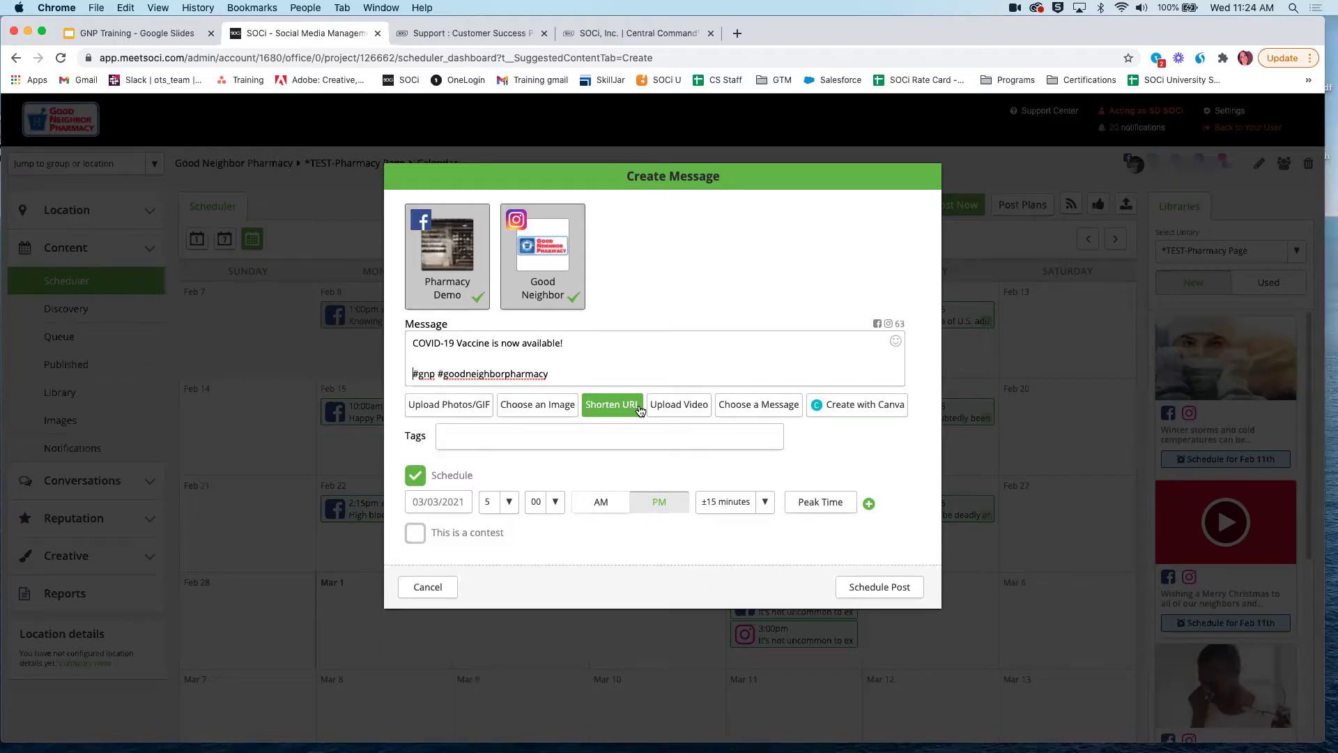
Step: Upload the COVID-19 vaccine JPG from the GNP folder on the Desktop to the post
{"action": "left_click", "coordinate": [462, 414]}
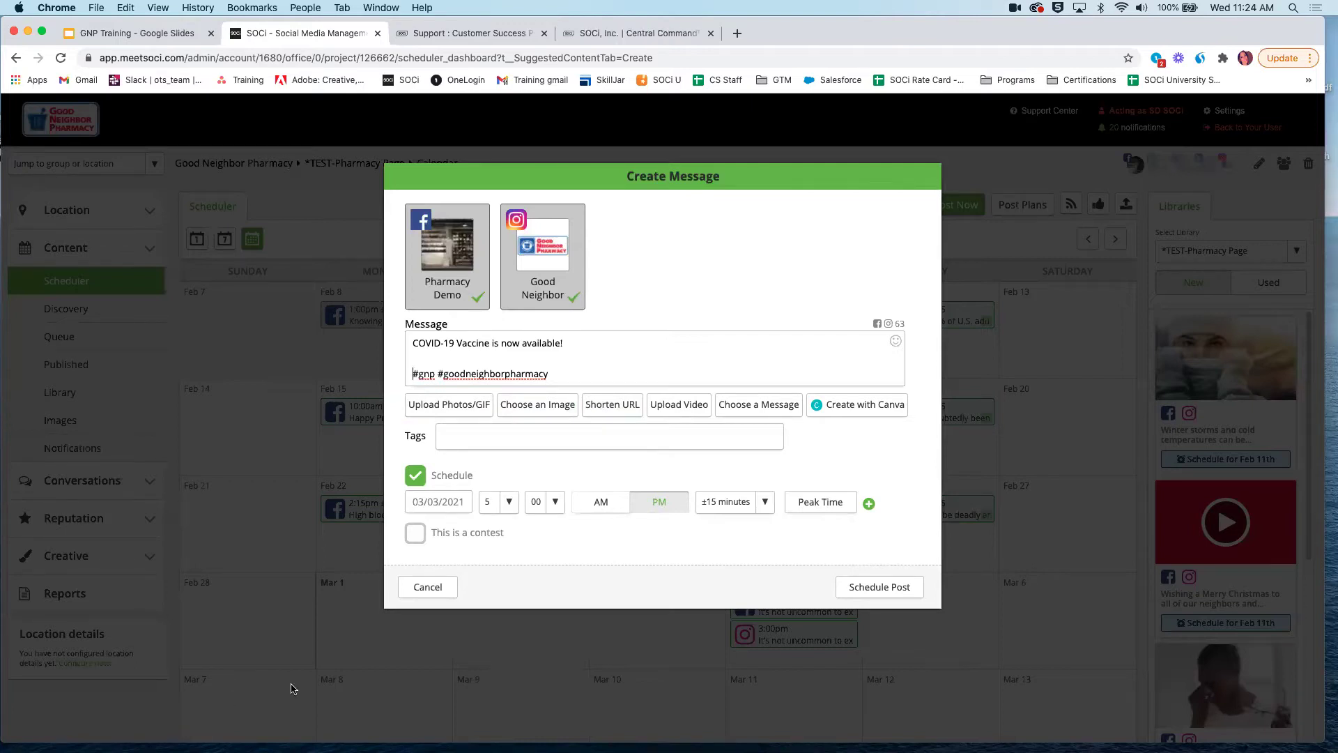
{"action": "left_click", "coordinate": [445, 412]}
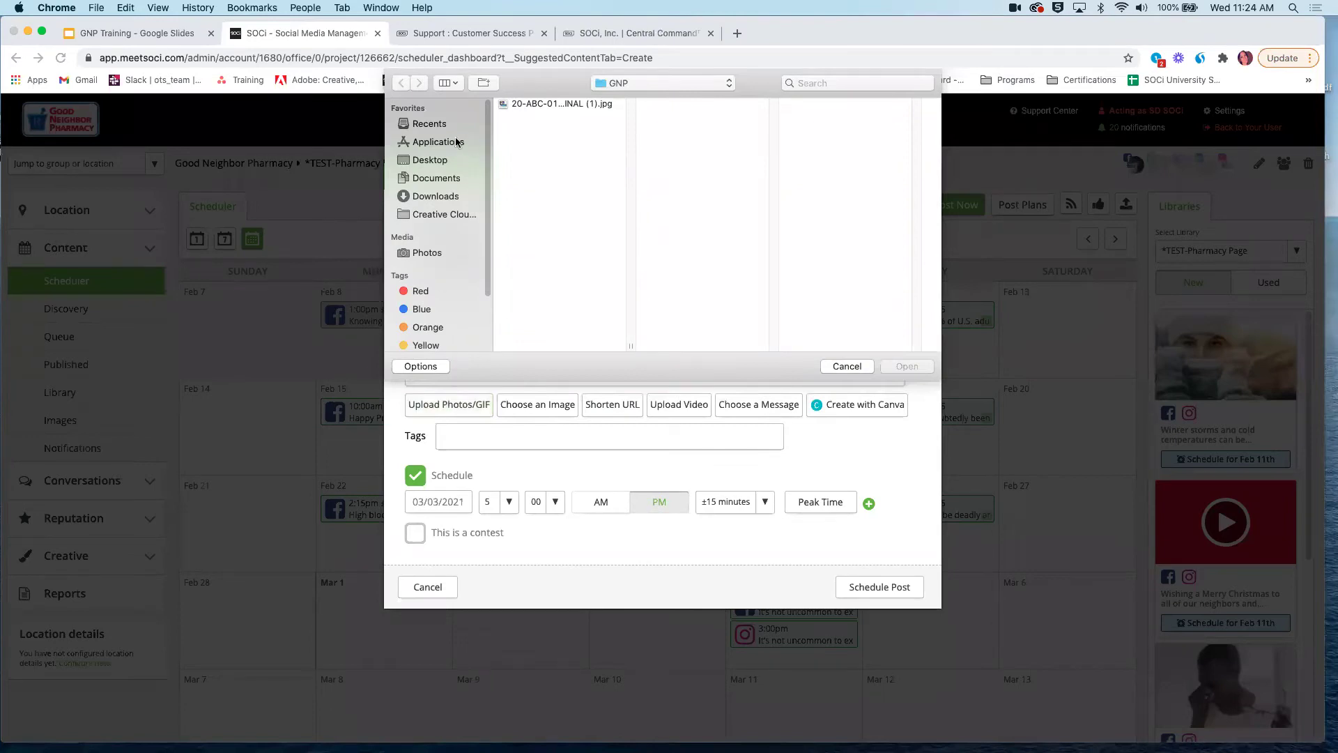
{"action": "left_click", "coordinate": [428, 161]}
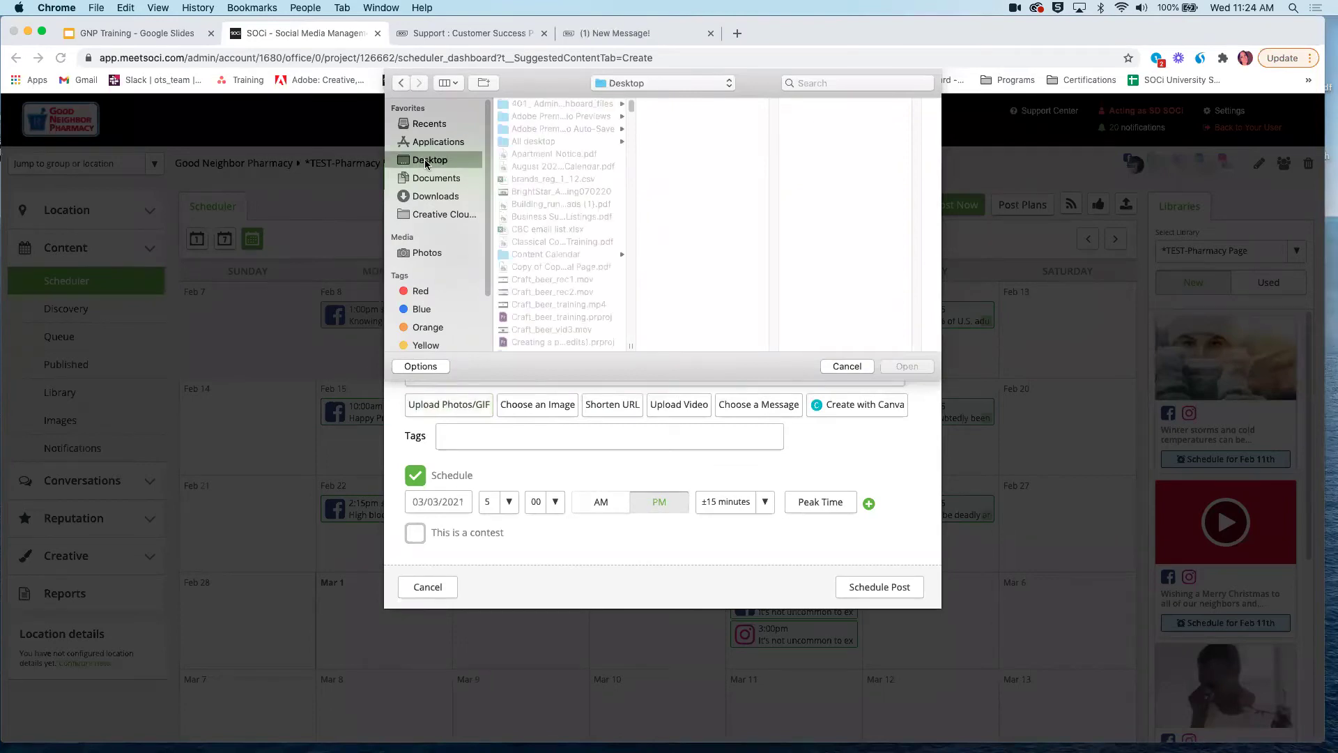
{"action": "scroll", "coordinate": [546, 284], "scroll_direction": "down", "scroll_amount": 5}
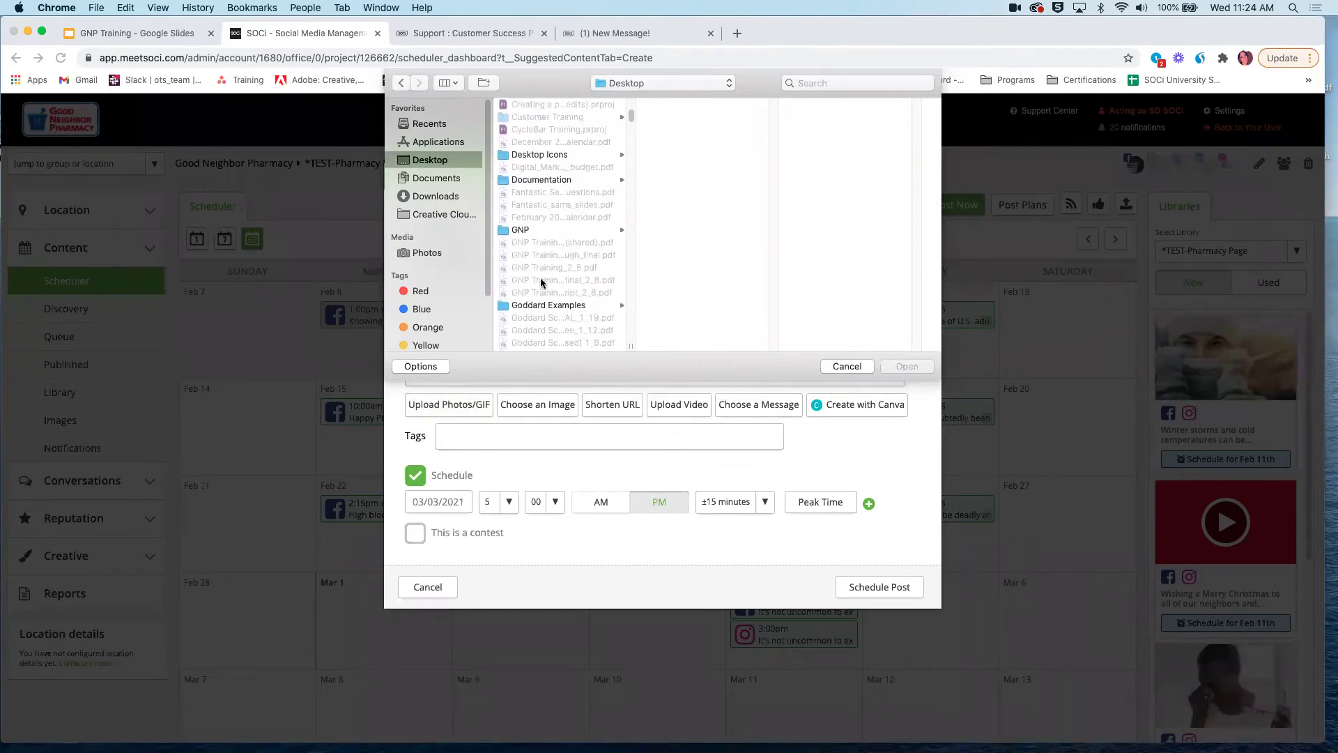
{"action": "left_click", "coordinate": [523, 230]}
{"action": "left_click", "coordinate": [730, 105]}
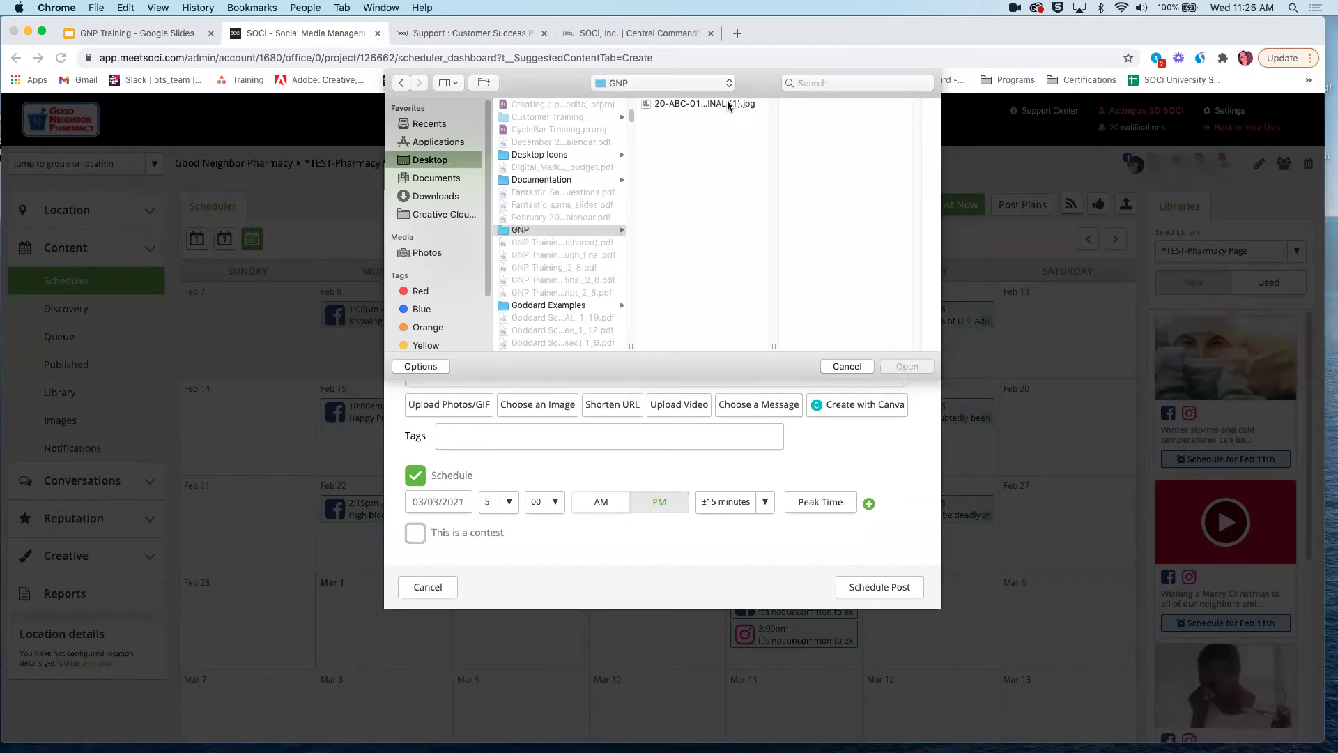
{"action": "left_click", "coordinate": [906, 367]}
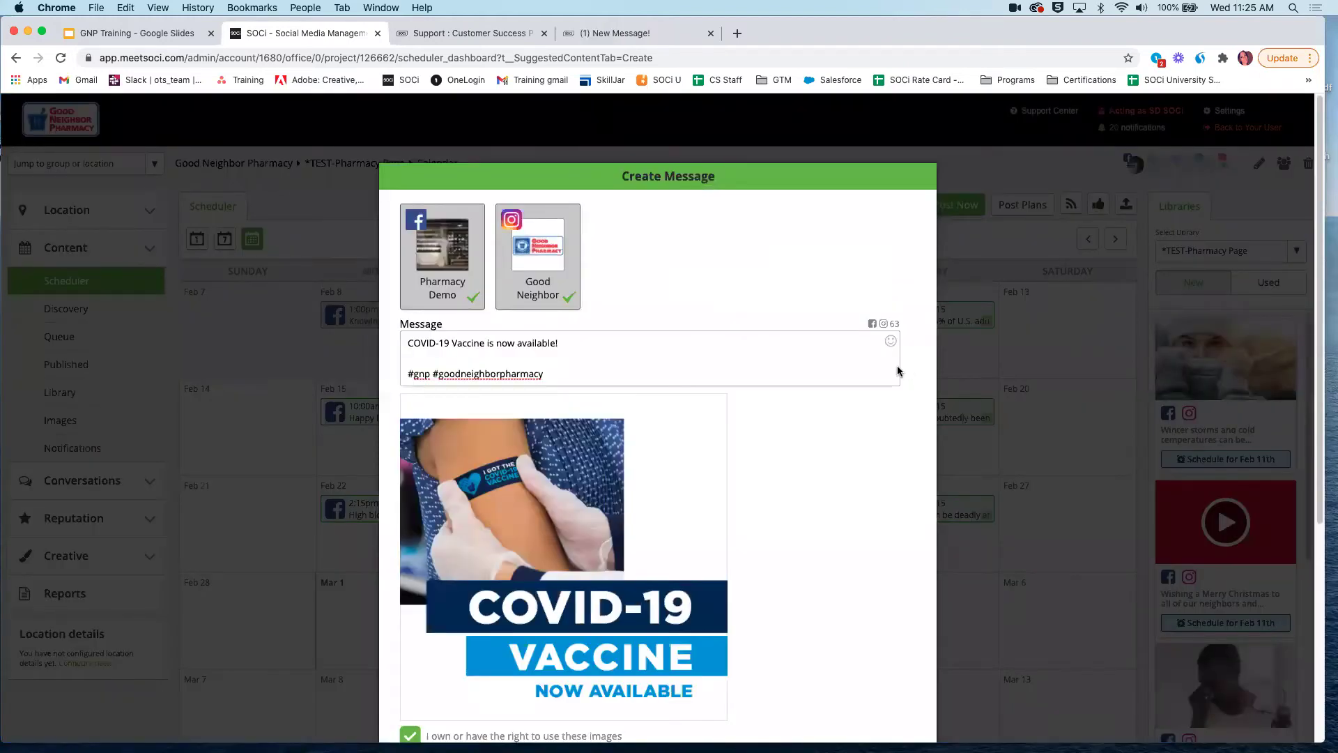
Step: Browse the first page of the *TEST-Pharmacy Page image library and close it without choosing an image
{"action": "scroll", "coordinate": [632, 520], "scroll_direction": "down", "scroll_amount": 2}
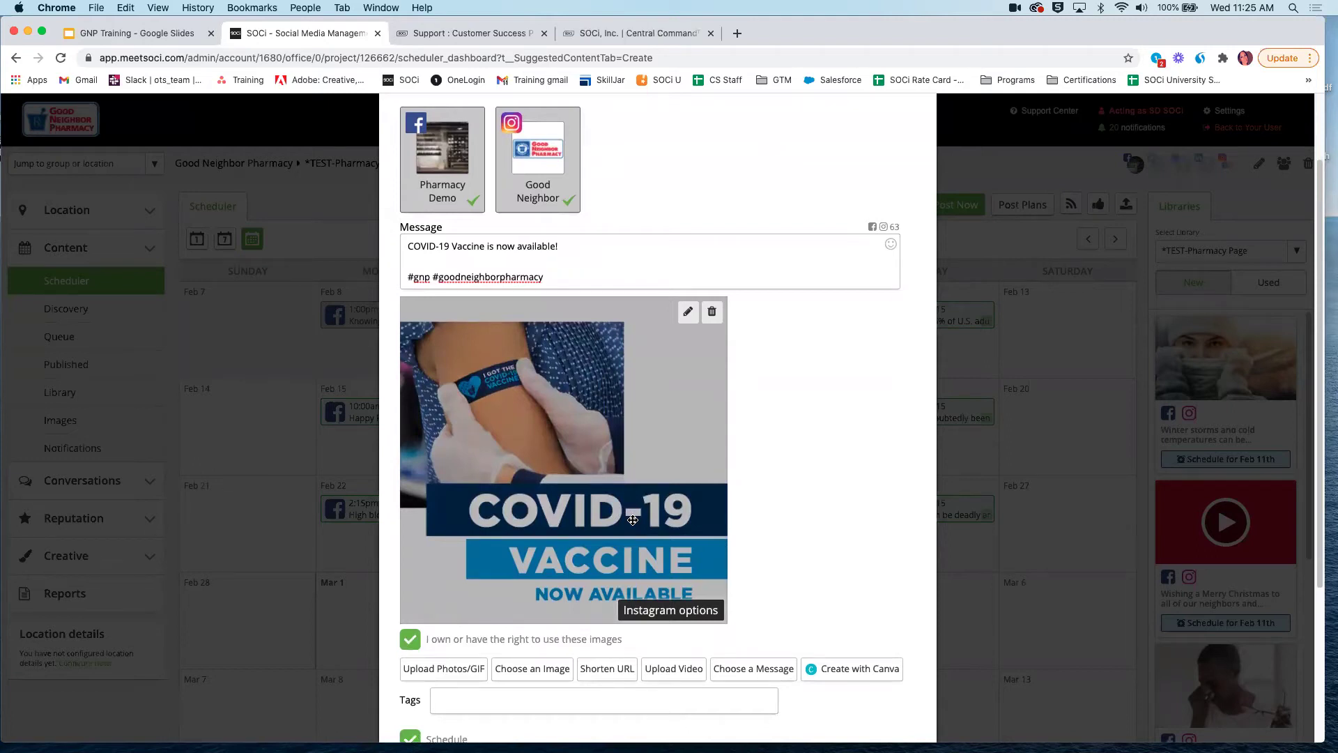
{"action": "scroll", "coordinate": [634, 518], "scroll_direction": "down", "scroll_amount": 2}
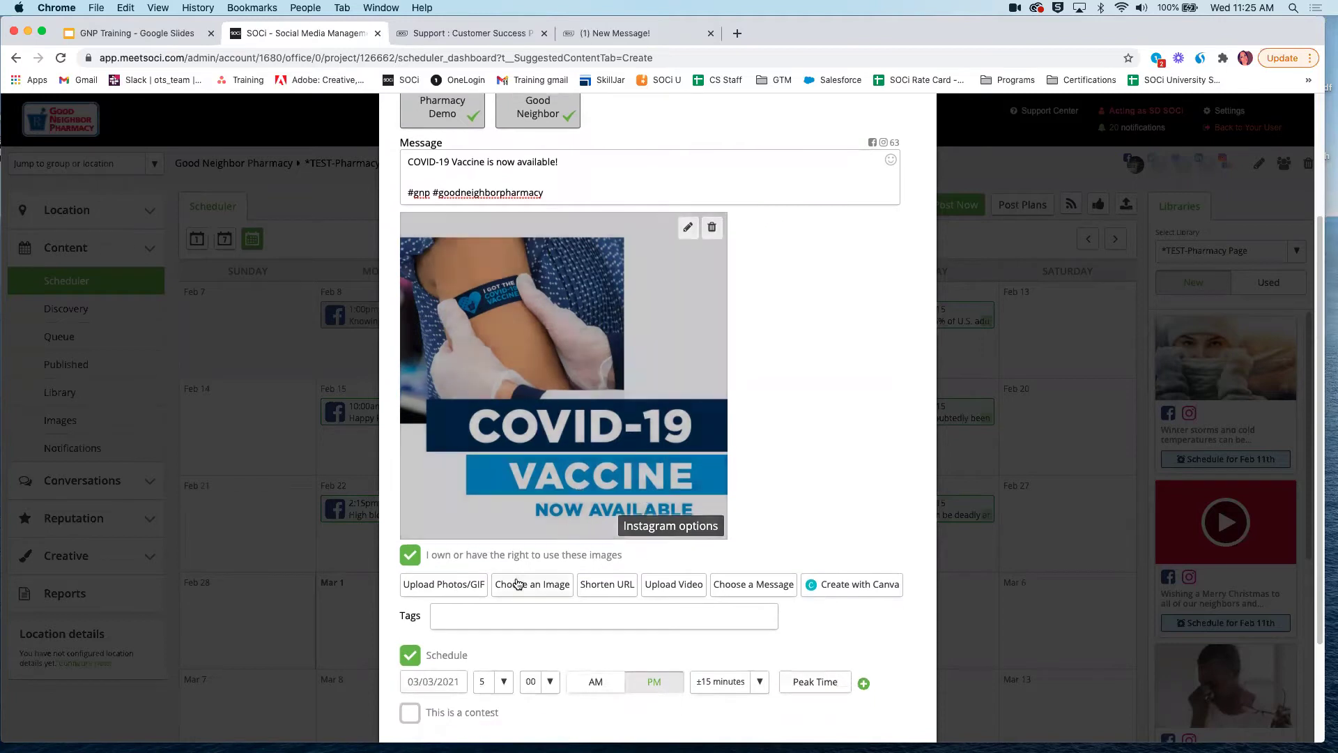
{"action": "left_click", "coordinate": [539, 588]}
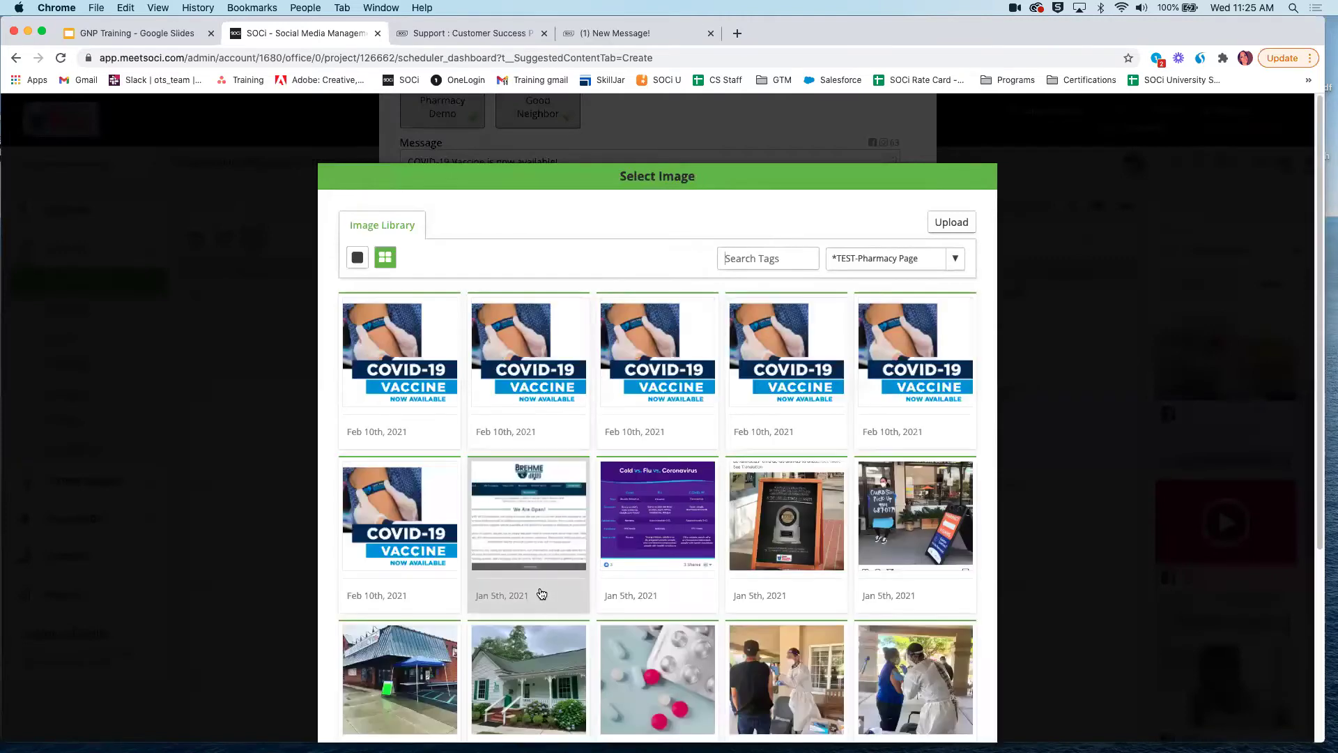
{"action": "scroll", "coordinate": [541, 593], "scroll_direction": "down", "scroll_amount": 5}
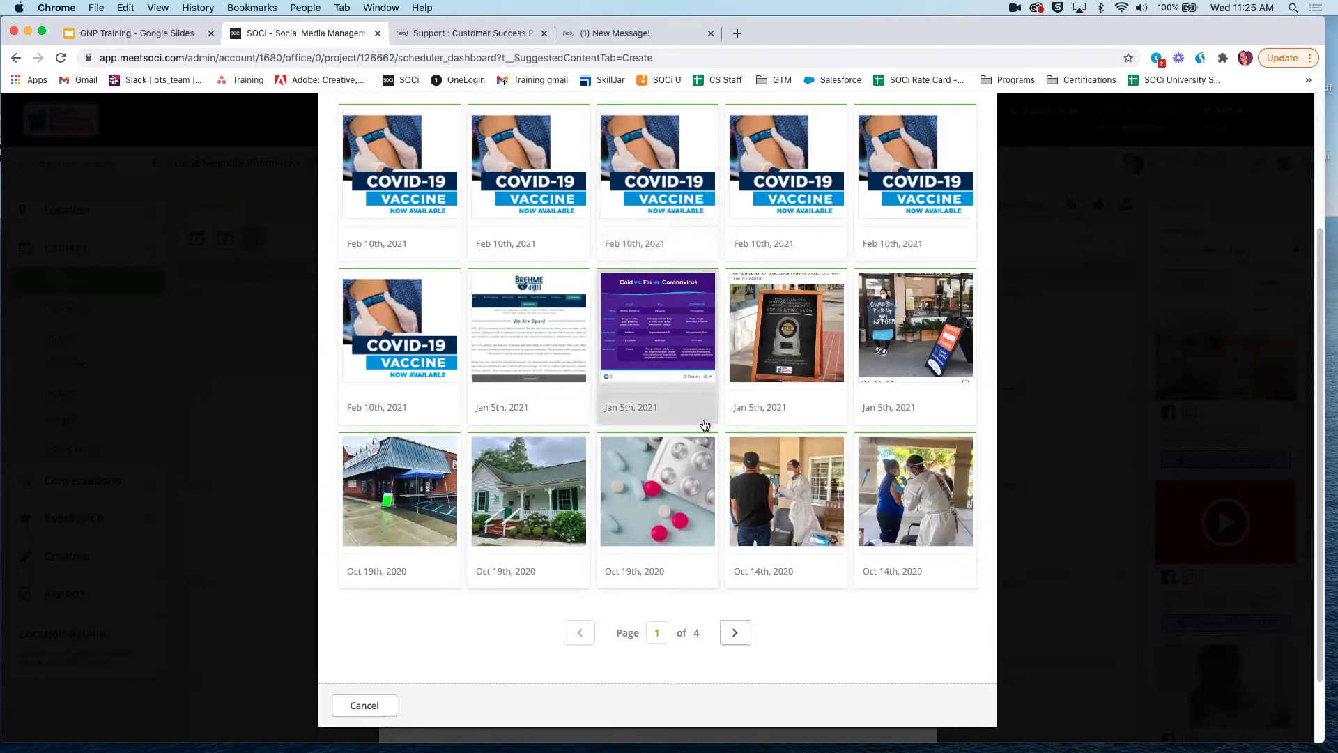
{"action": "scroll", "coordinate": [681, 390], "scroll_direction": "down", "scroll_amount": 2}
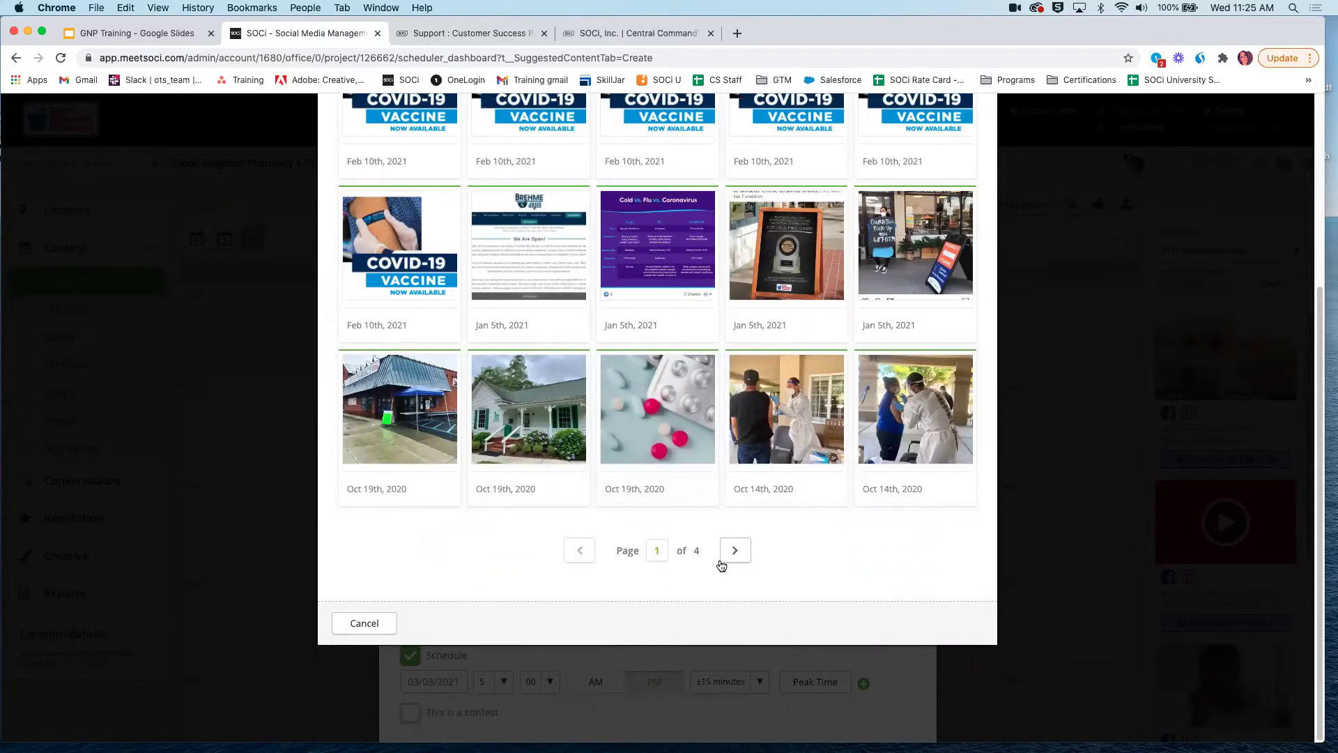
{"action": "left_click", "coordinate": [387, 622]}
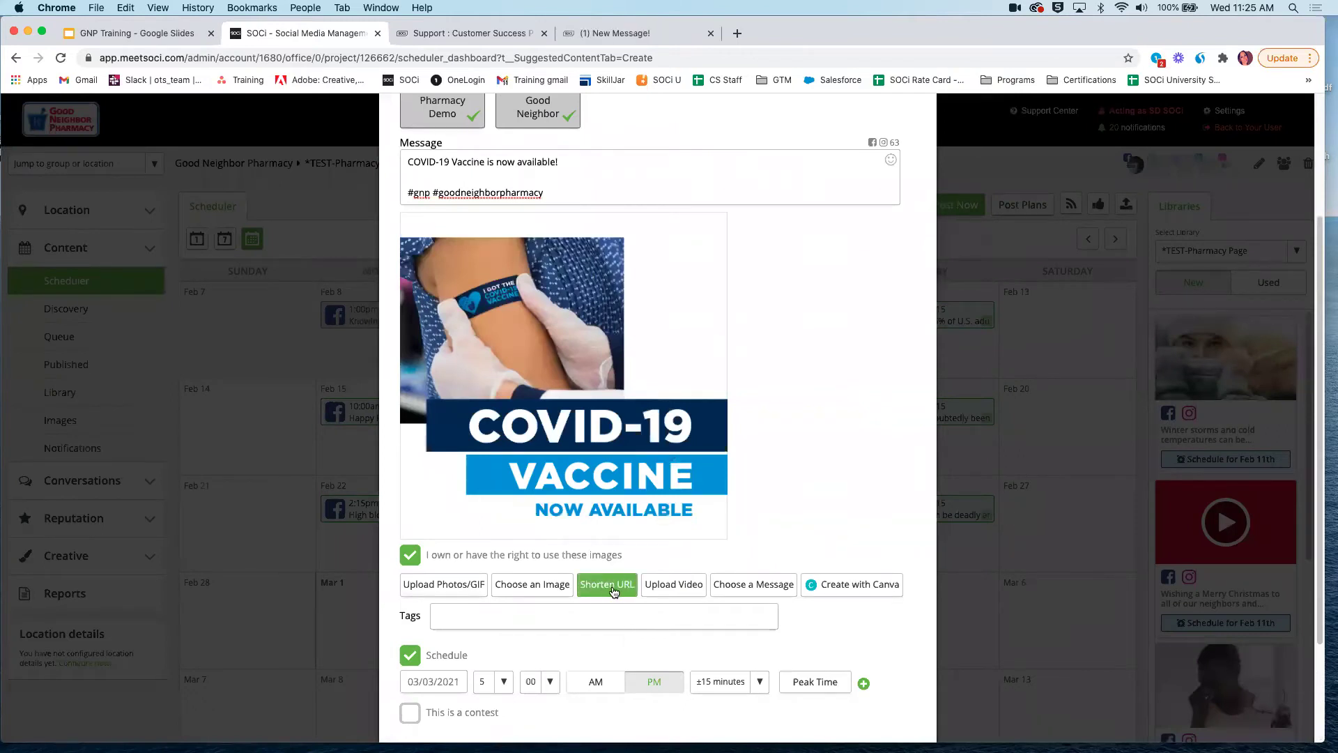
{"action": "left_click", "coordinate": [614, 589]}
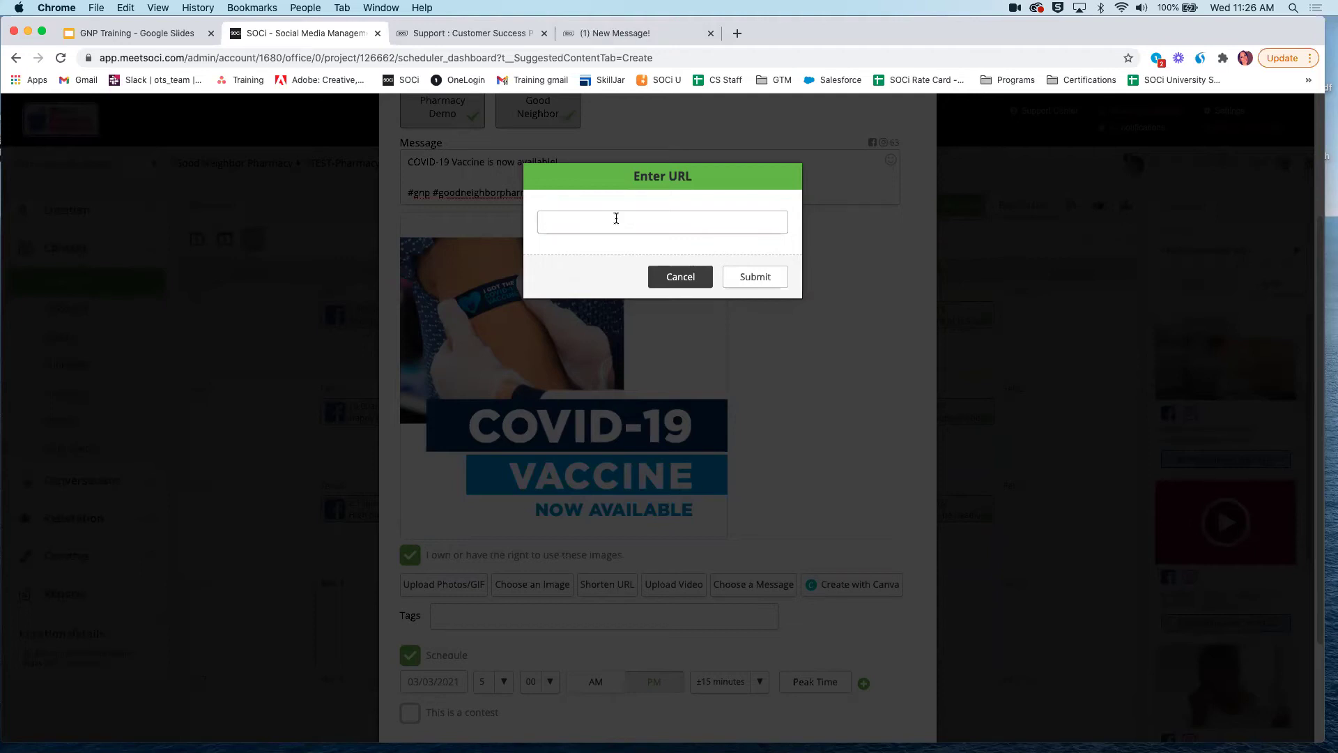
{"action": "left_click", "coordinate": [670, 279]}
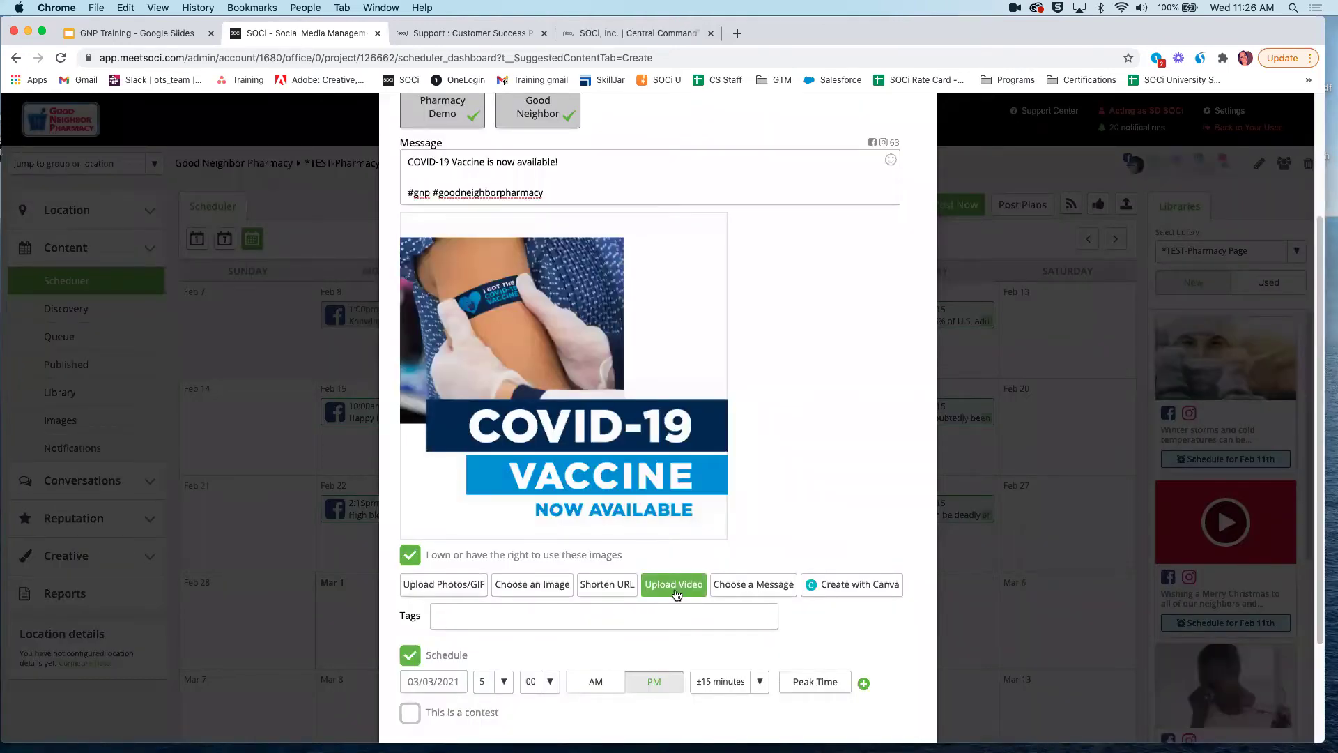
{"action": "left_click", "coordinate": [674, 591]}
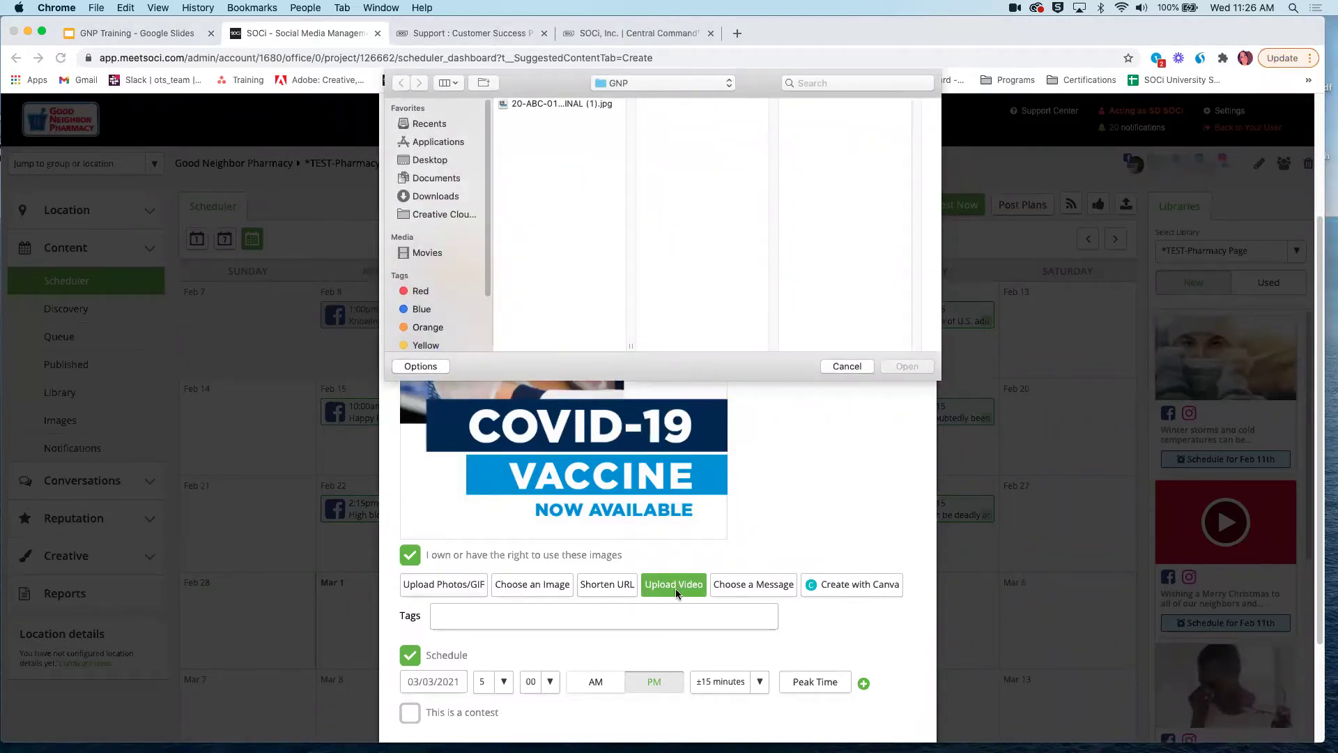
{"action": "left_click", "coordinate": [846, 366]}
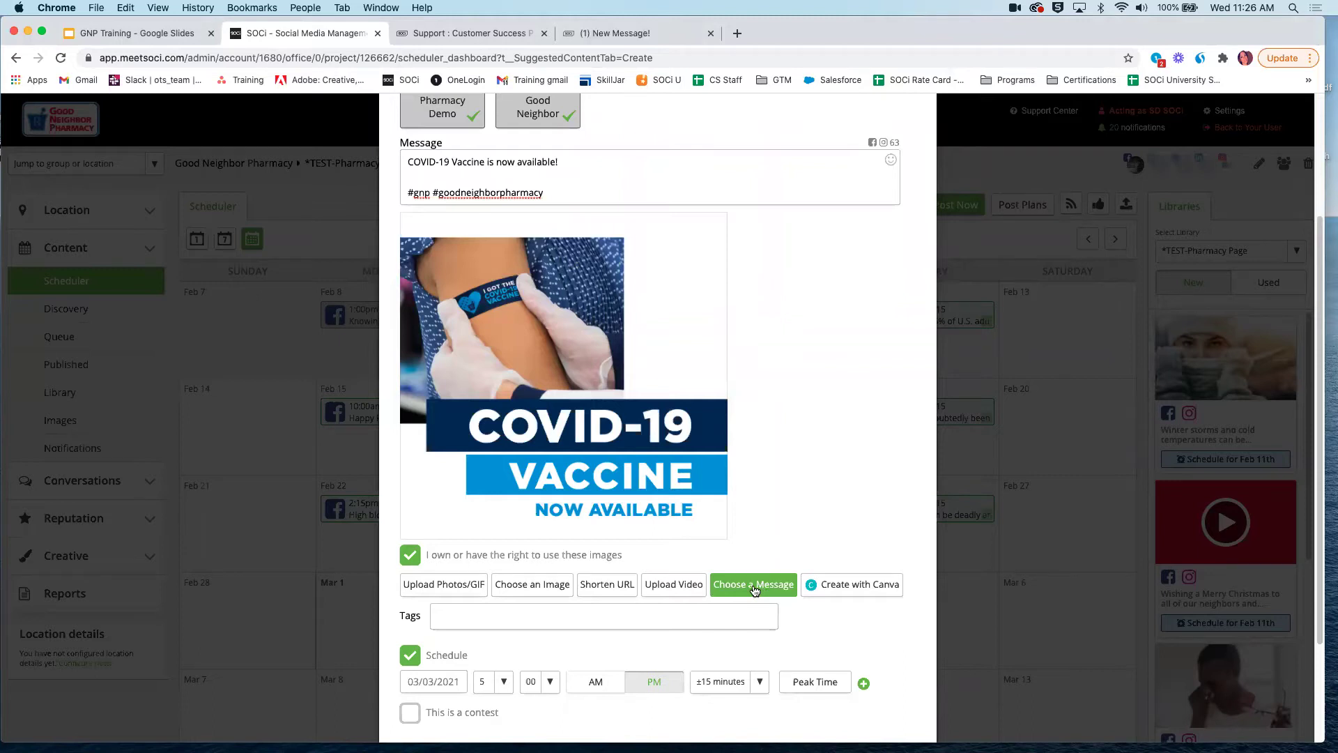
Step: Browse the *TEST-Pharmacy Page message library in grid view and close it without choosing a message
{"action": "left_click", "coordinate": [754, 590]}
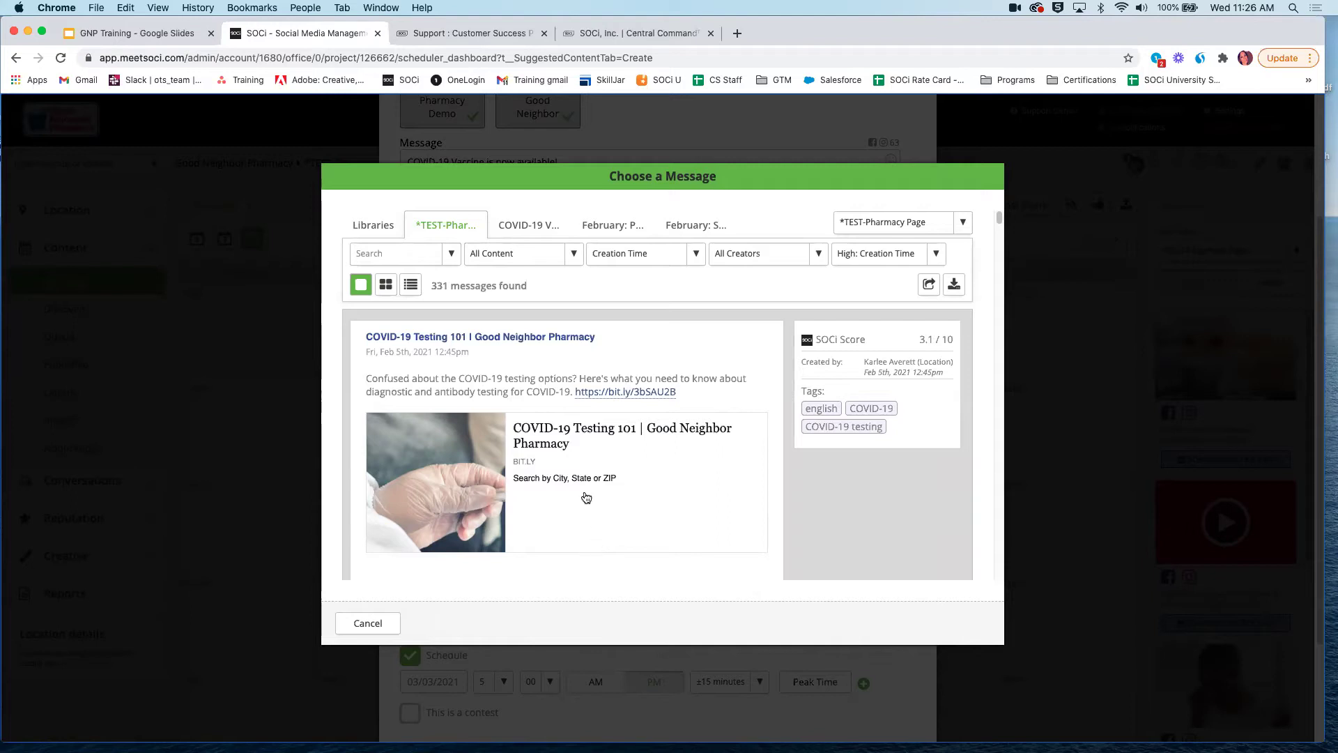
{"action": "left_click", "coordinate": [386, 285]}
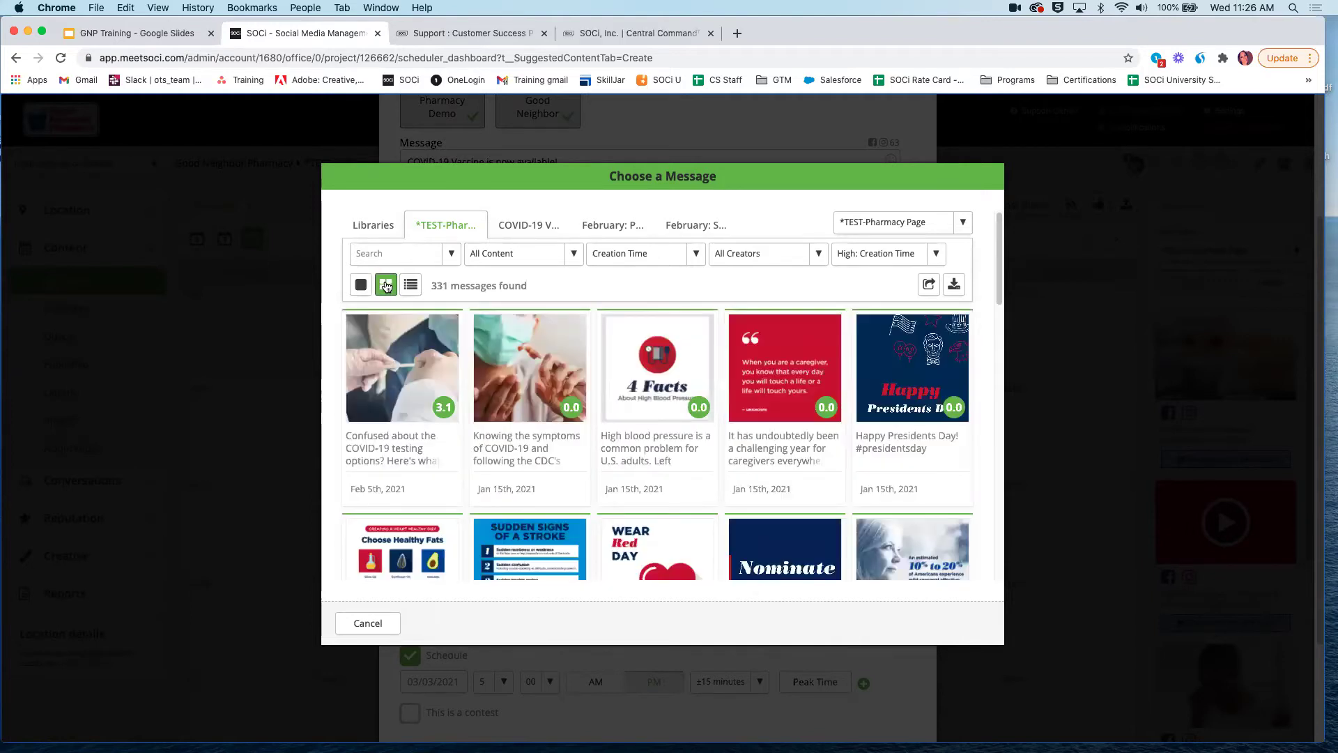
{"action": "scroll", "coordinate": [474, 436], "scroll_direction": "down", "scroll_amount": 3}
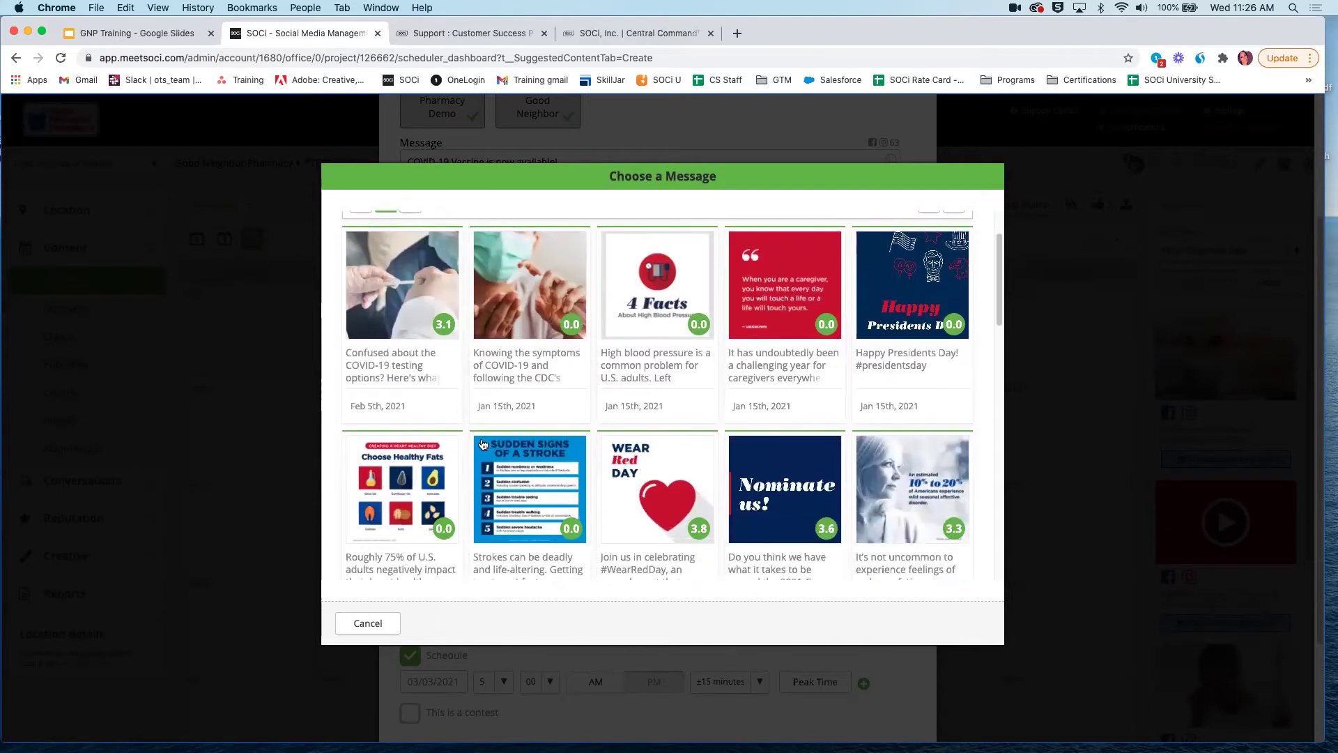
{"action": "scroll", "coordinate": [482, 442], "scroll_direction": "down", "scroll_amount": 1}
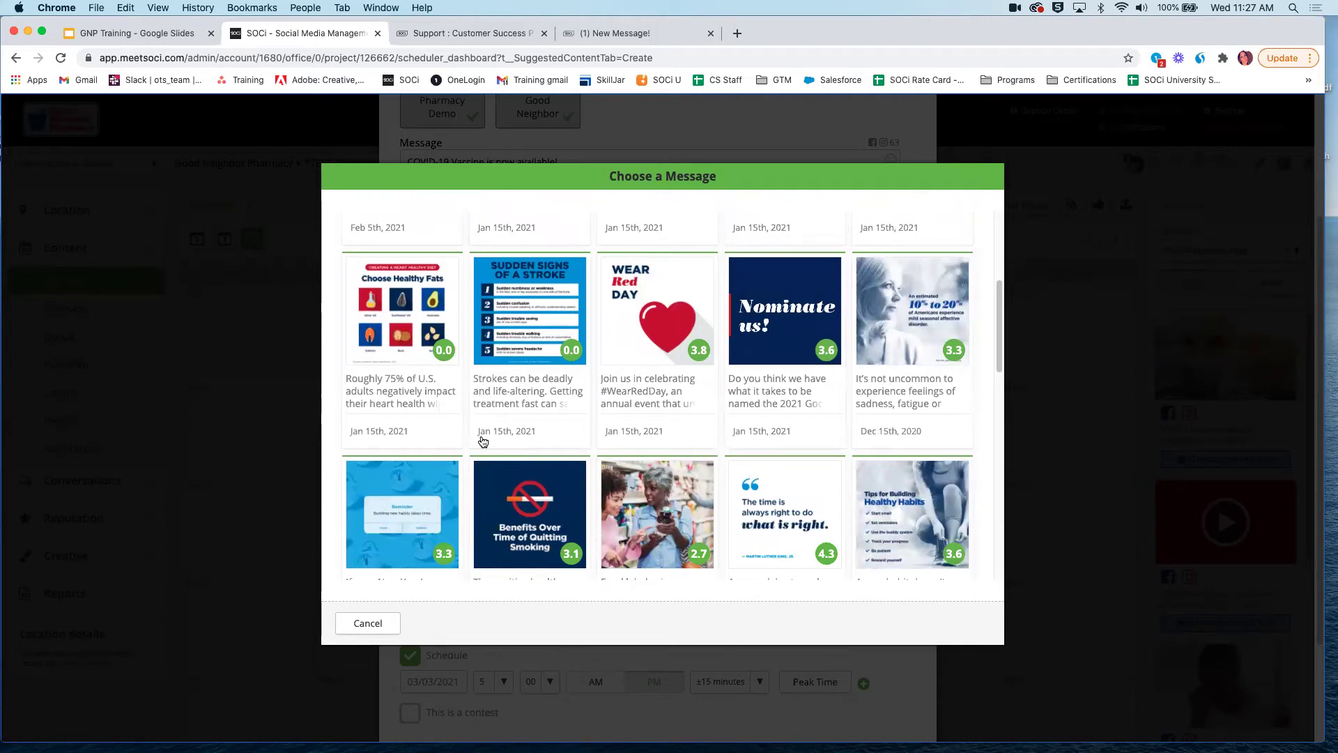
{"action": "scroll", "coordinate": [482, 441], "scroll_direction": "down", "scroll_amount": 3}
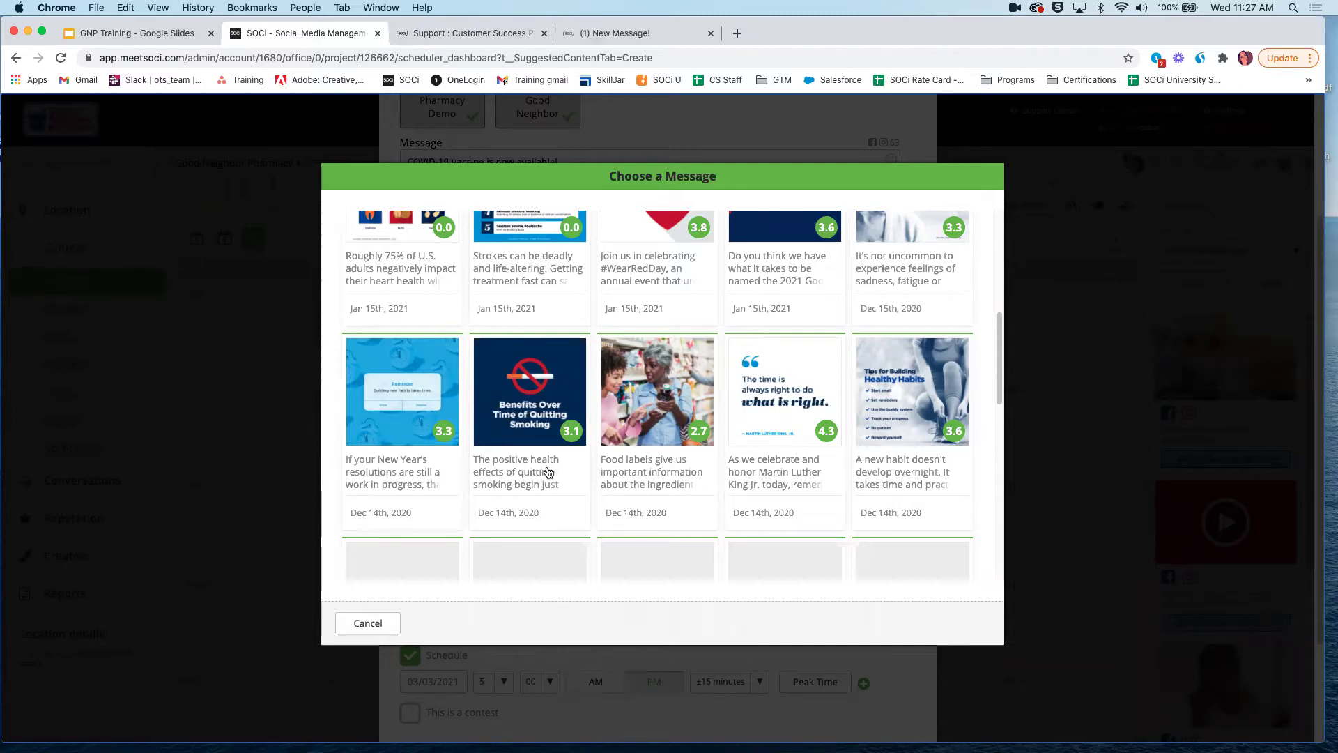
{"action": "left_click", "coordinate": [367, 622]}
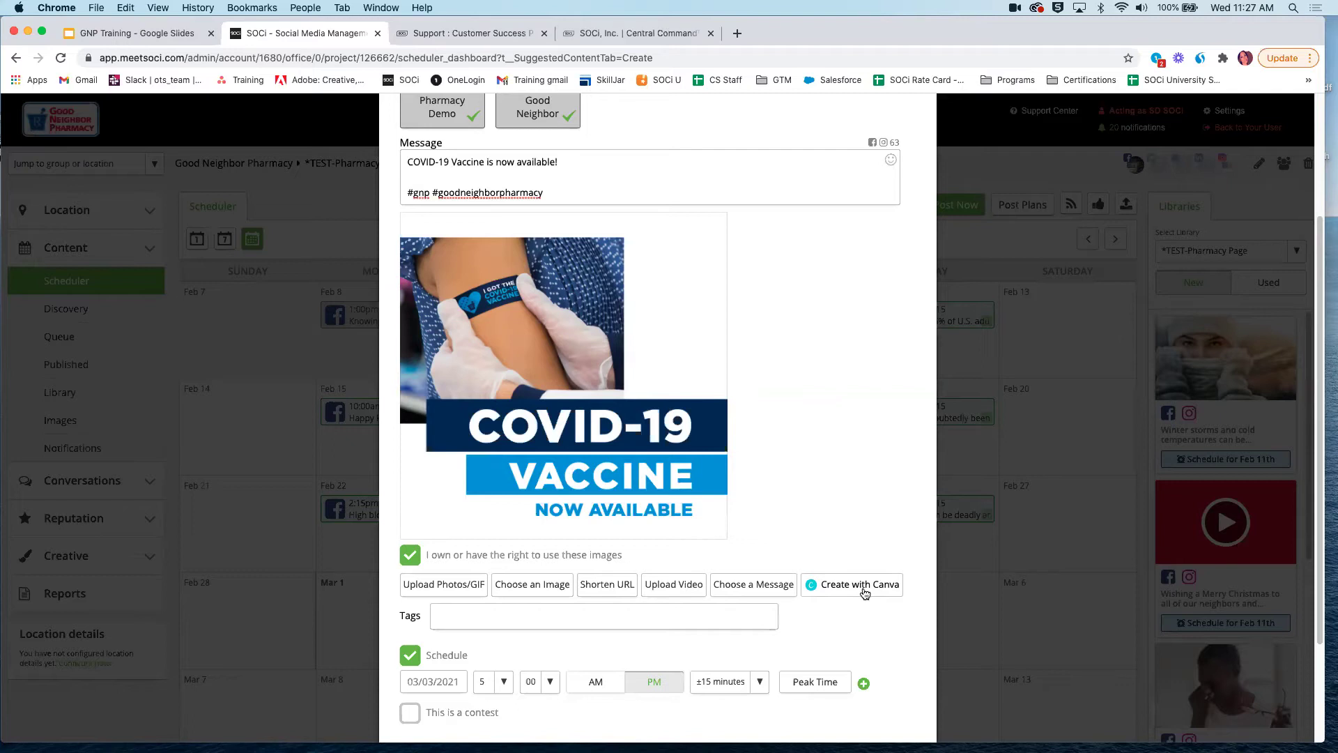
Step: Add the existing lowercase "covid-19" tag to the post
{"action": "scroll", "coordinate": [754, 583], "scroll_direction": "down", "scroll_amount": 2}
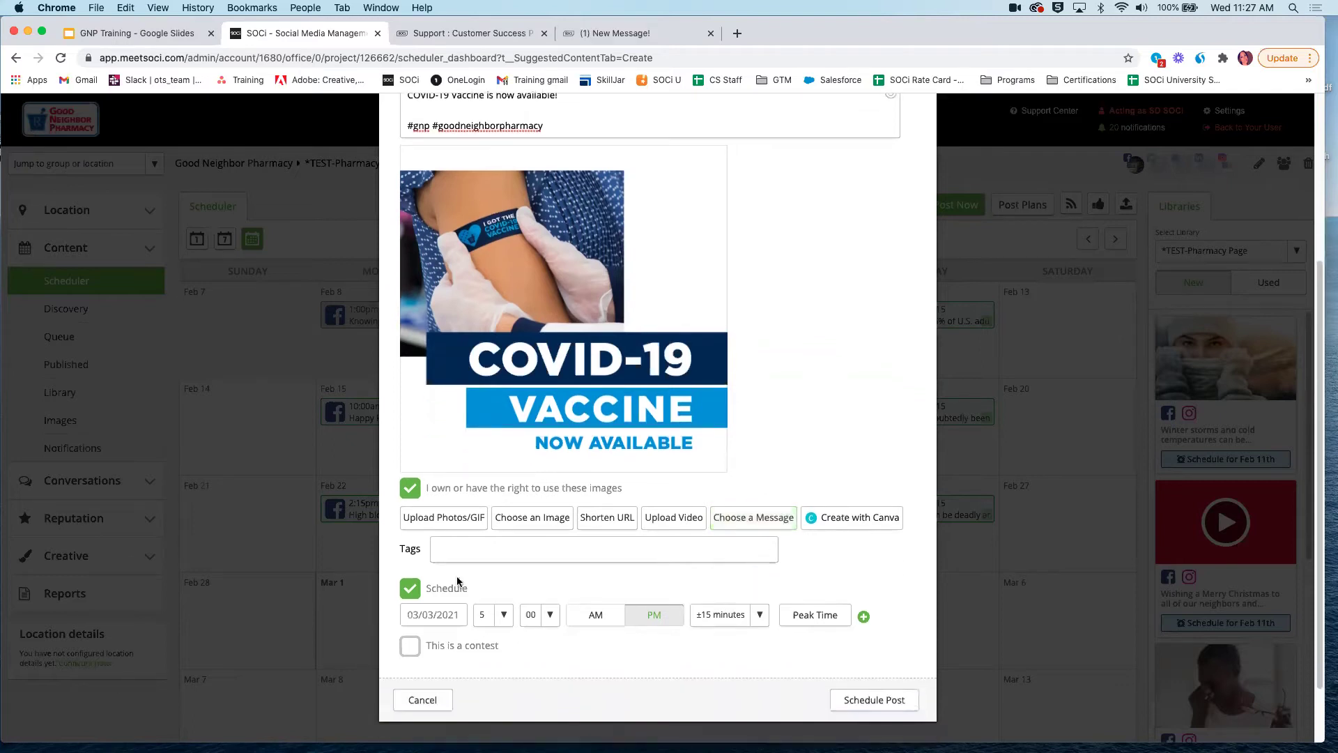
{"action": "left_click", "coordinate": [469, 548]}
{"action": "type", "text": "covid-19"}
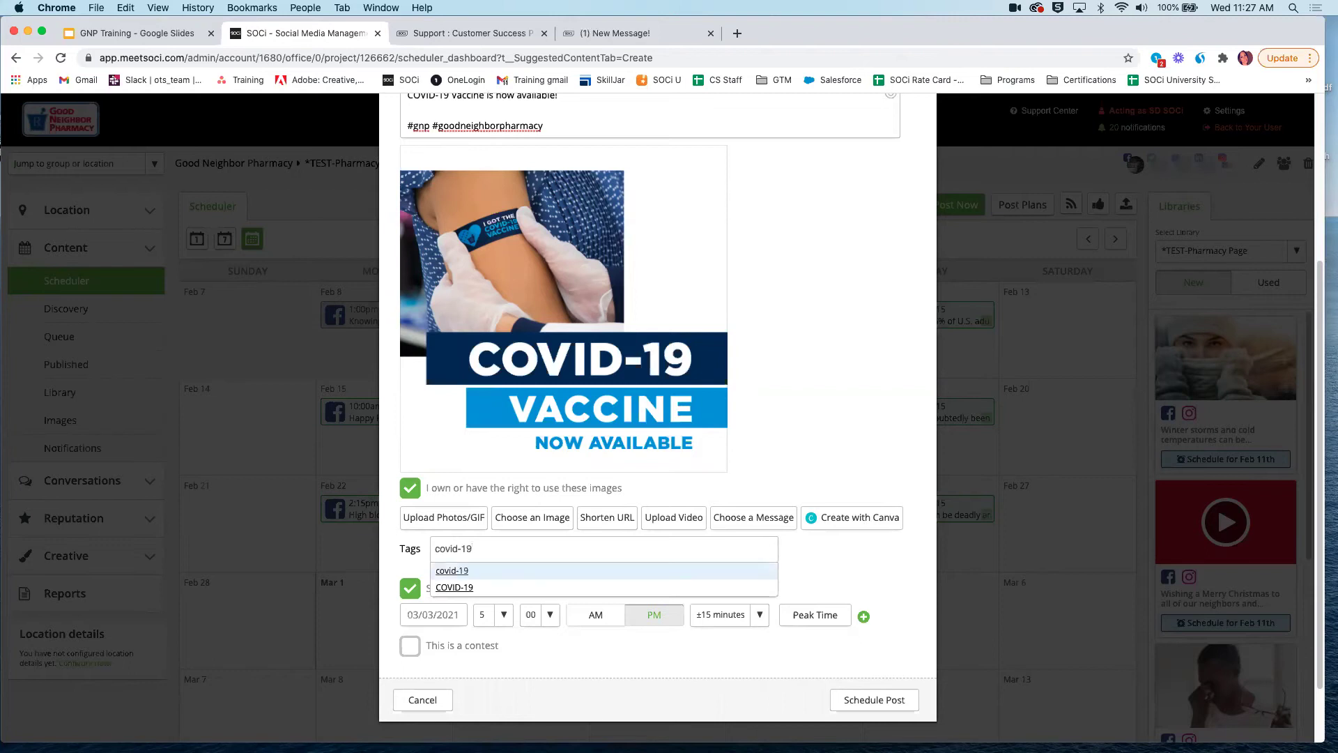
{"action": "left_click", "coordinate": [453, 571]}
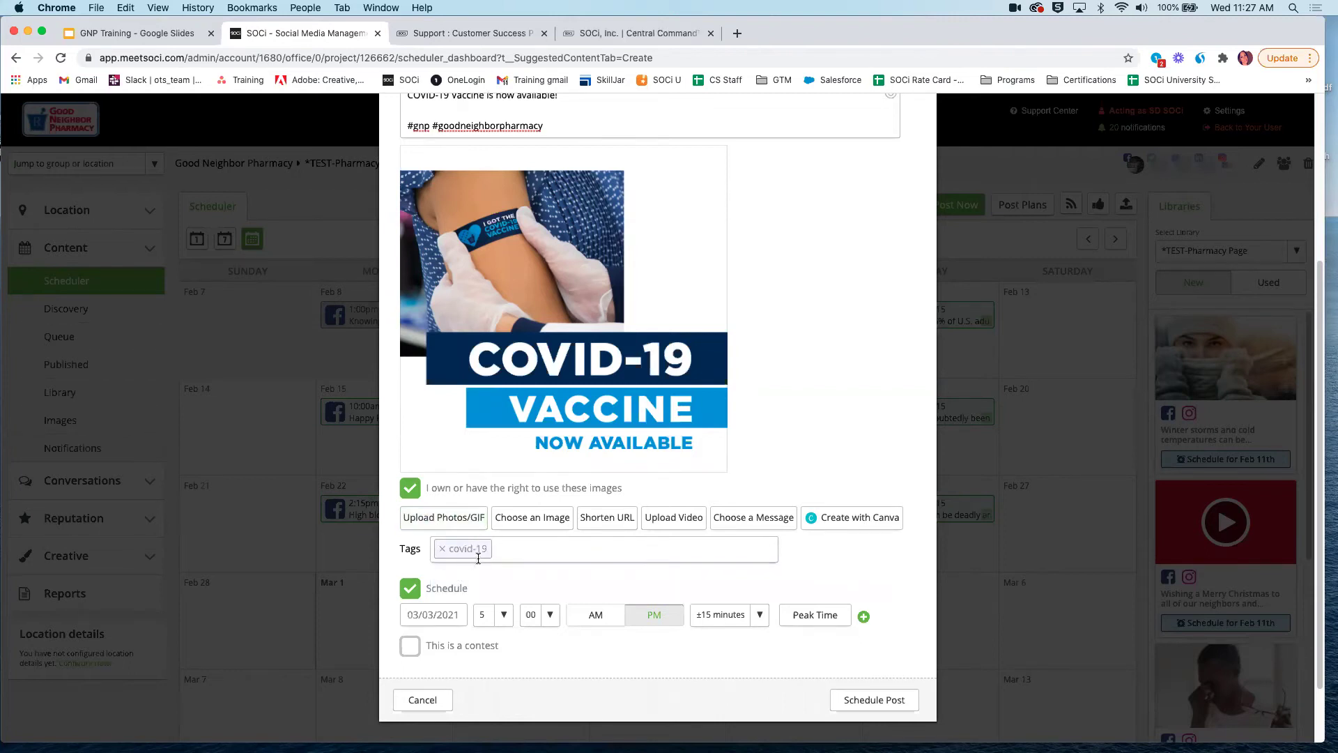
{"action": "scroll", "coordinate": [478, 557], "scroll_direction": "up", "scroll_amount": 1}
{"action": "left_click_drag", "start_coordinate": [548, 179], "coordinate": [402, 174]}
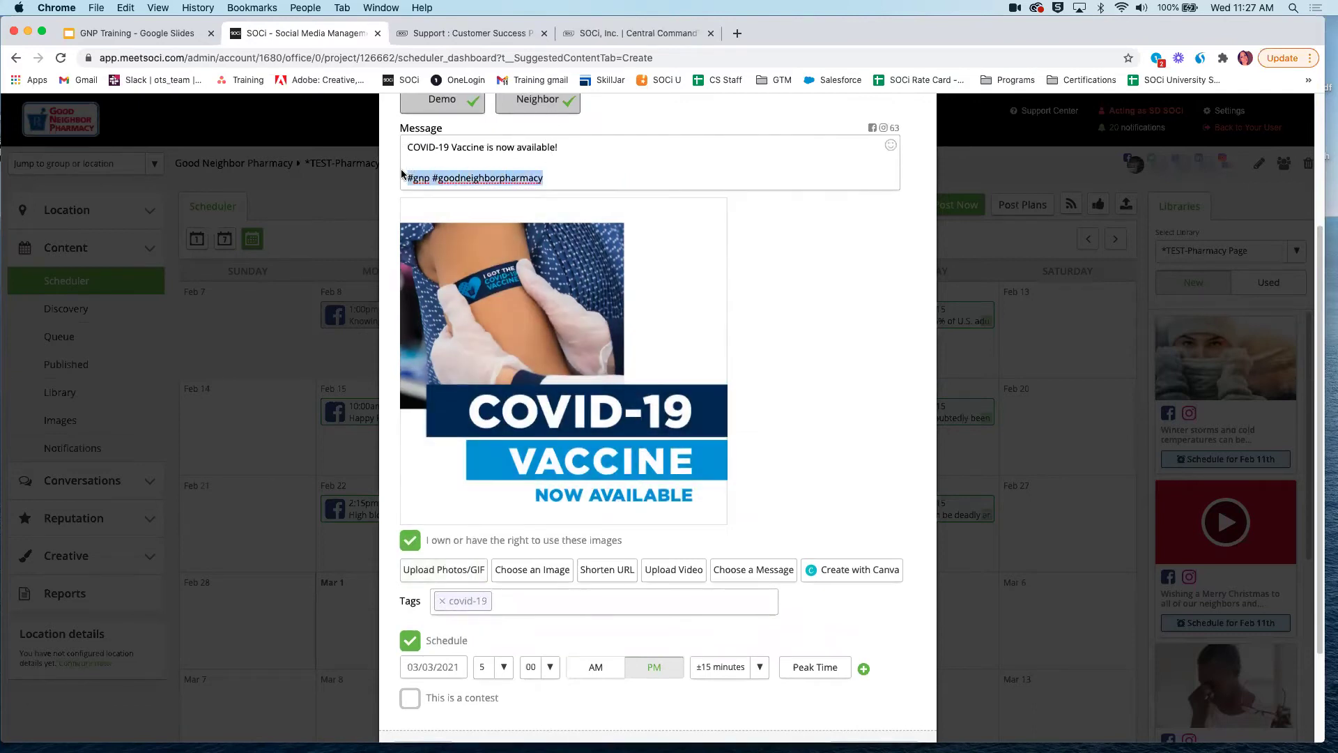
{"action": "left_click", "coordinate": [558, 178]}
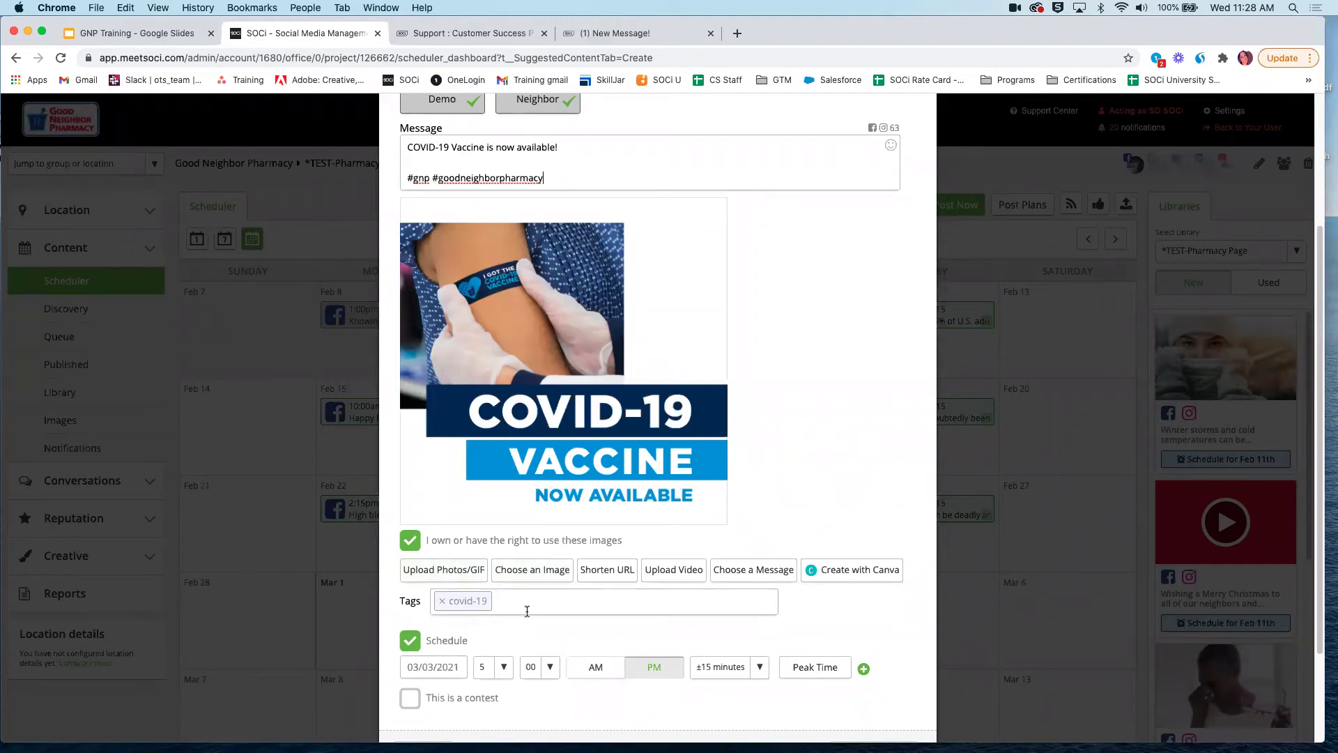
Step: Switch the post's scheduling off to see the immediate posting option and switch it back on
{"action": "scroll", "coordinate": [526, 610], "scroll_direction": "down", "scroll_amount": 3}
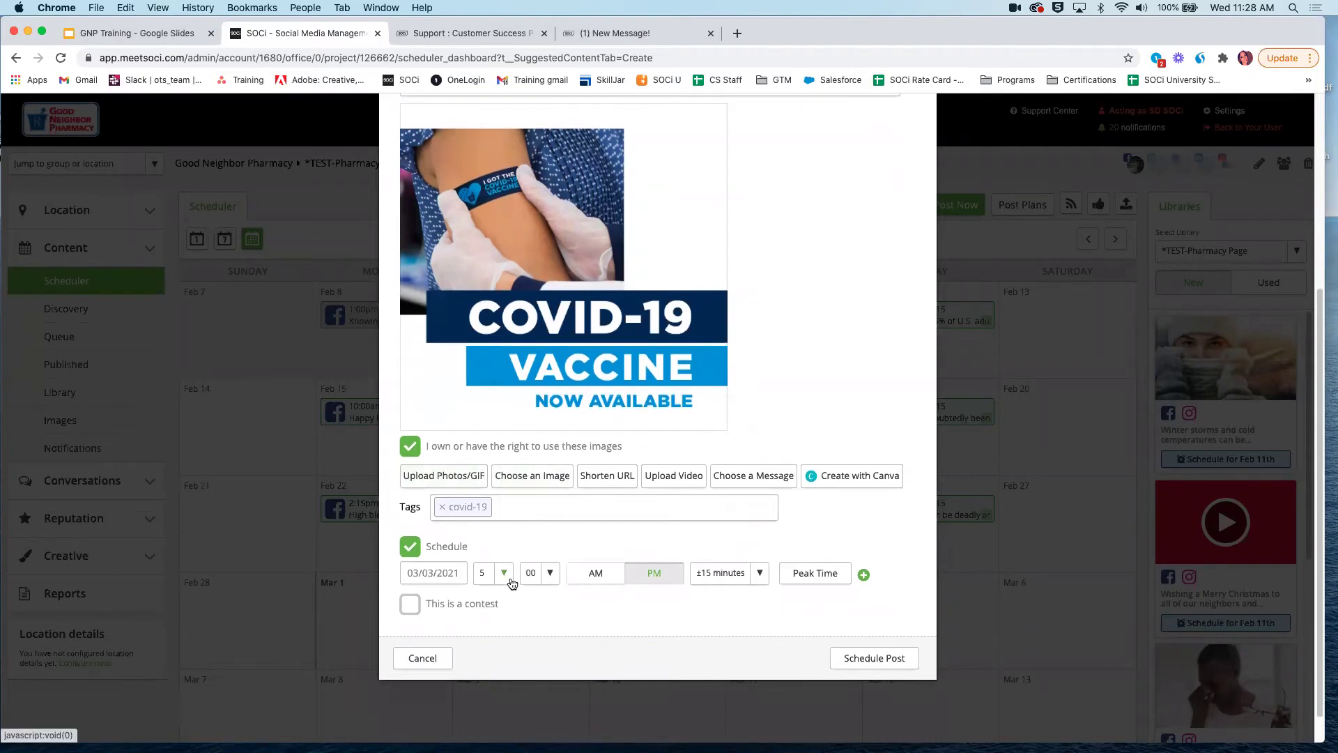
{"action": "left_click", "coordinate": [410, 546]}
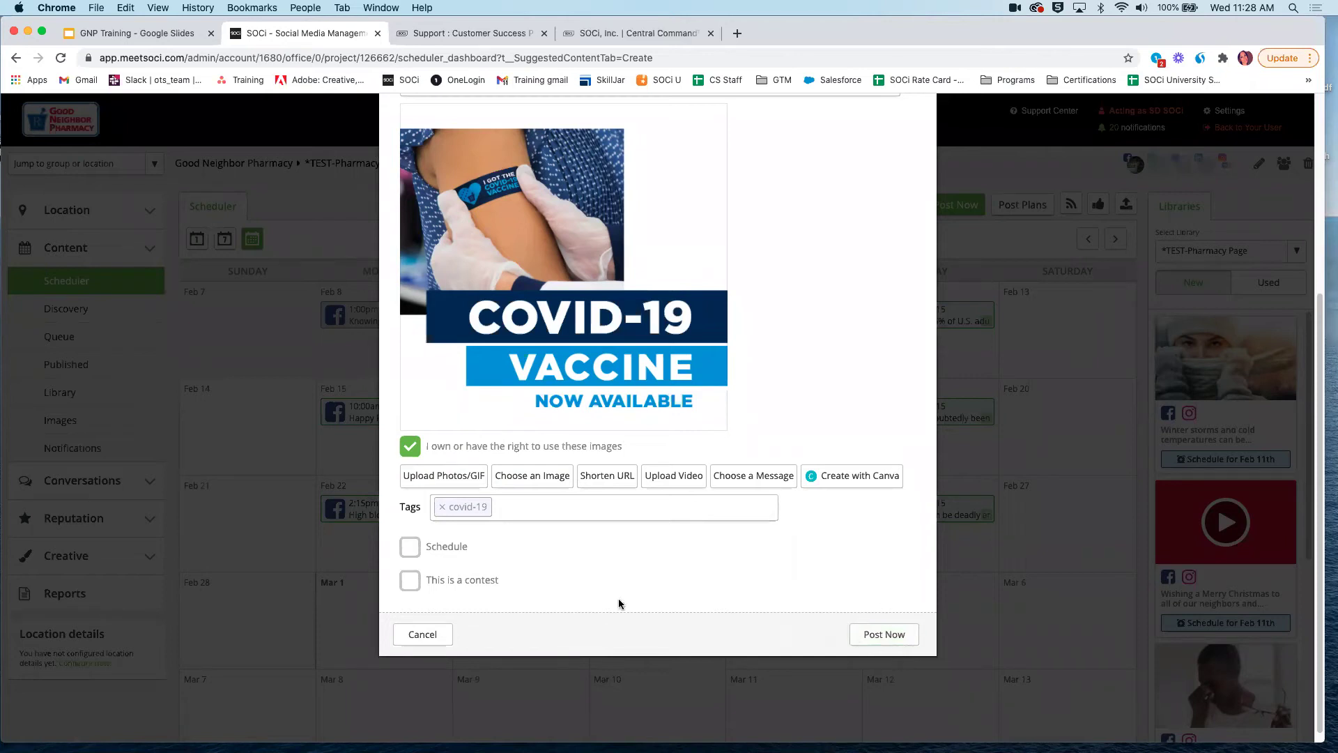
{"action": "left_click", "coordinate": [411, 547]}
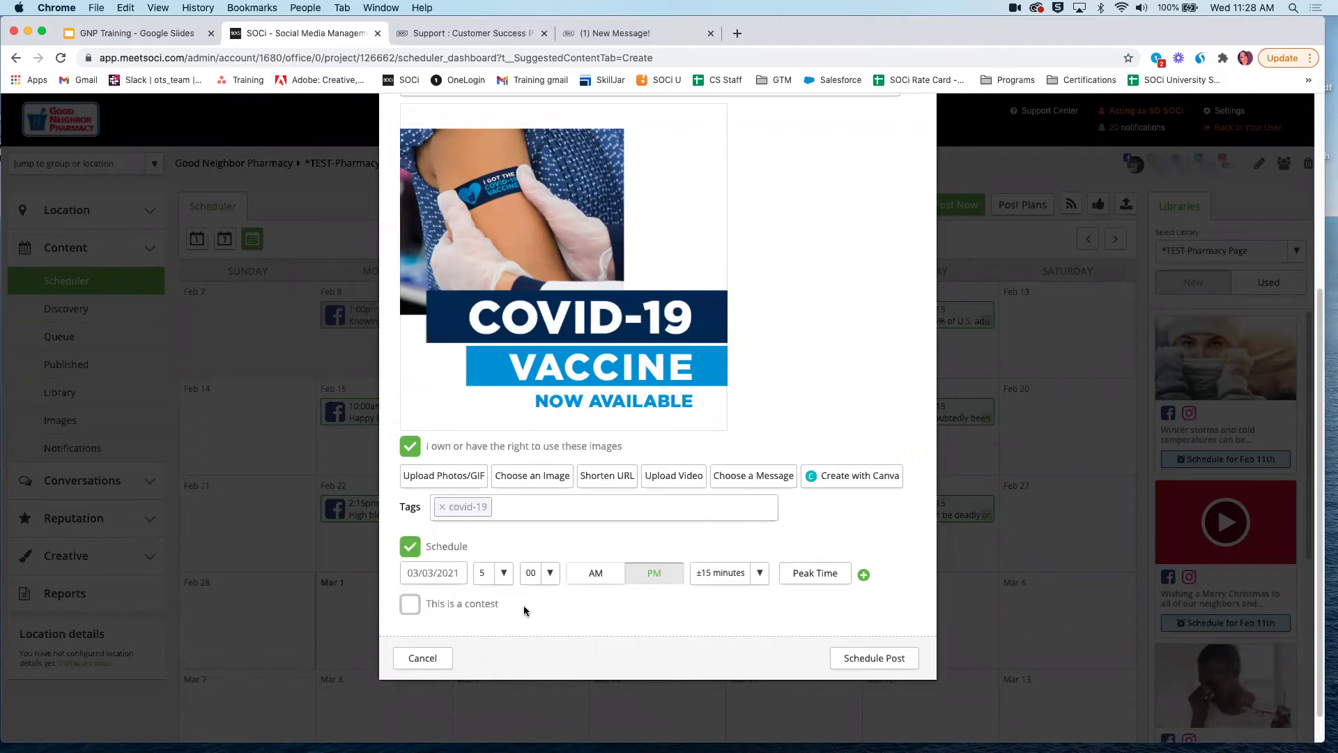
Step: Set the post's publishing time to 10:00 AM with a ±30 minutes window
{"action": "left_click", "coordinate": [759, 572]}
{"action": "left_click", "coordinate": [717, 694]}
{"action": "left_click", "coordinate": [503, 573]}
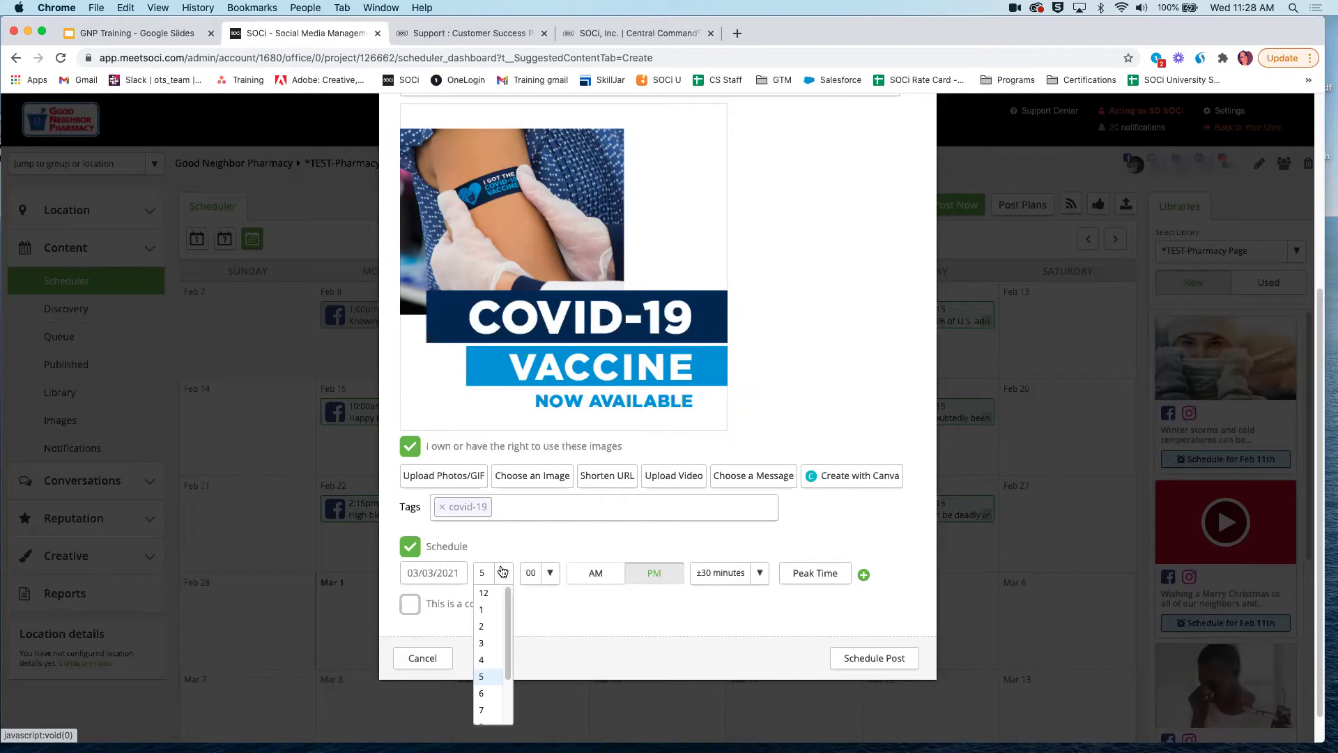
{"action": "scroll", "coordinate": [488, 665], "scroll_direction": "down", "scroll_amount": 2}
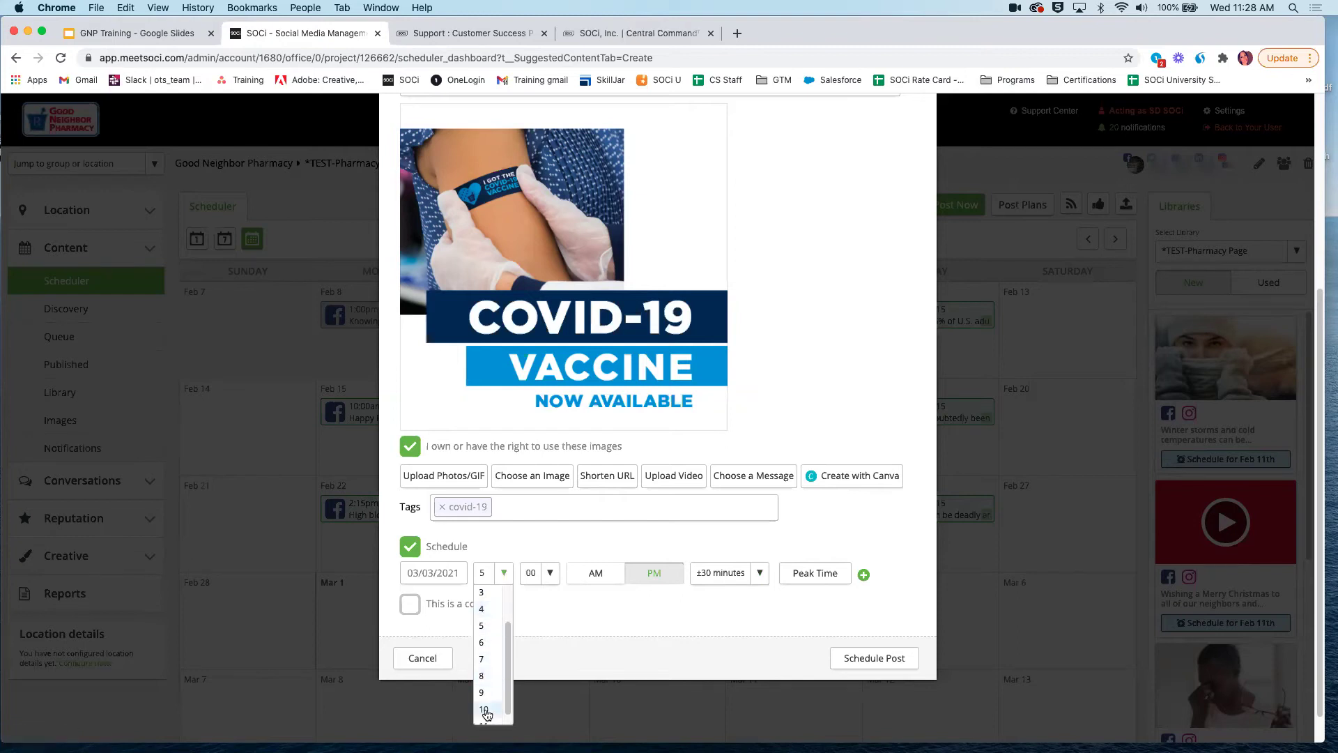
{"action": "left_click", "coordinate": [487, 711]}
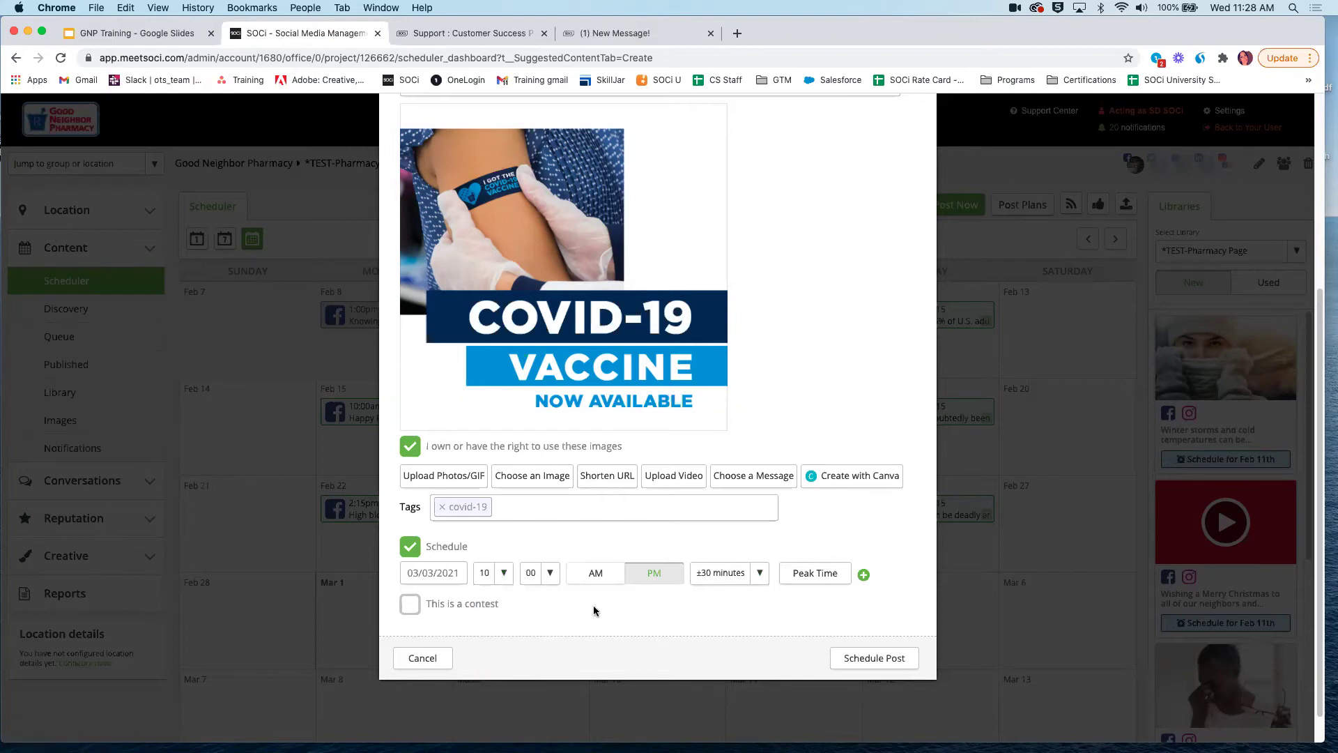
{"action": "left_click", "coordinate": [606, 572]}
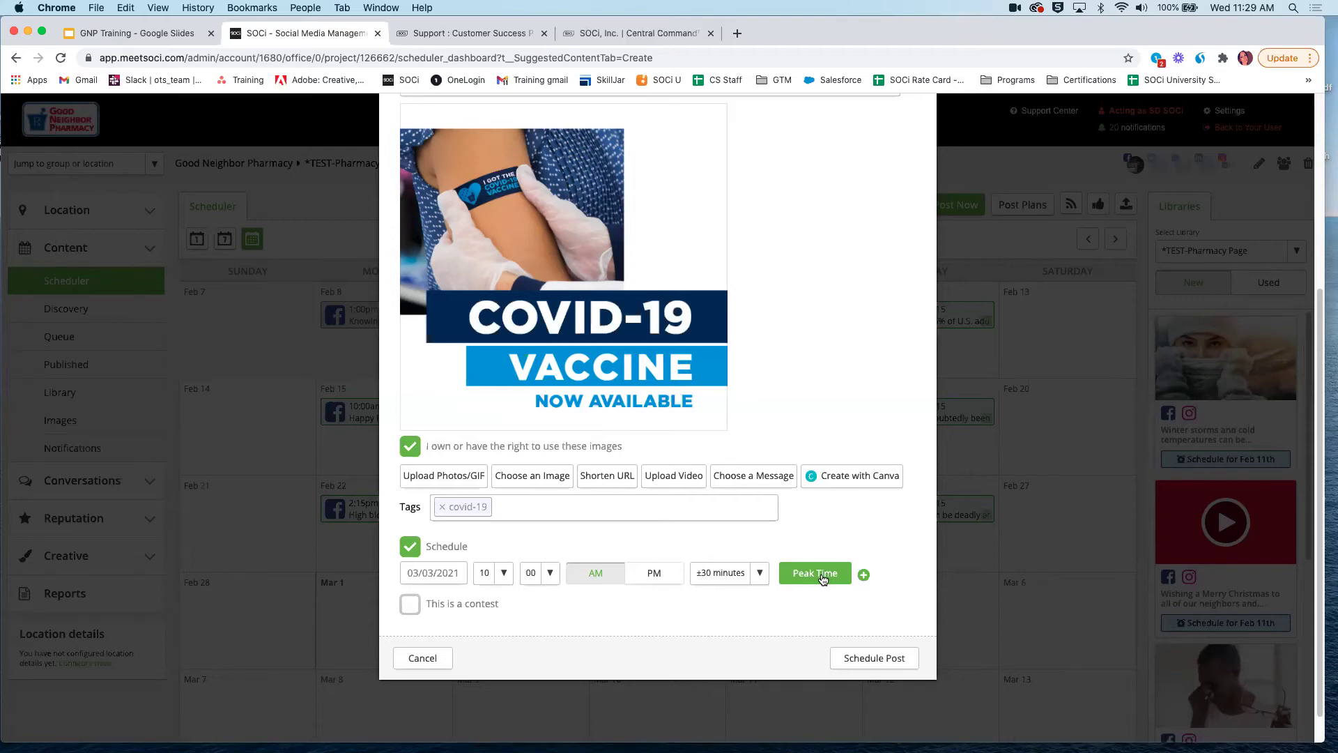
Step: Mark the post as a contest and have the winner picked as Random commenter
{"action": "left_click", "coordinate": [410, 605]}
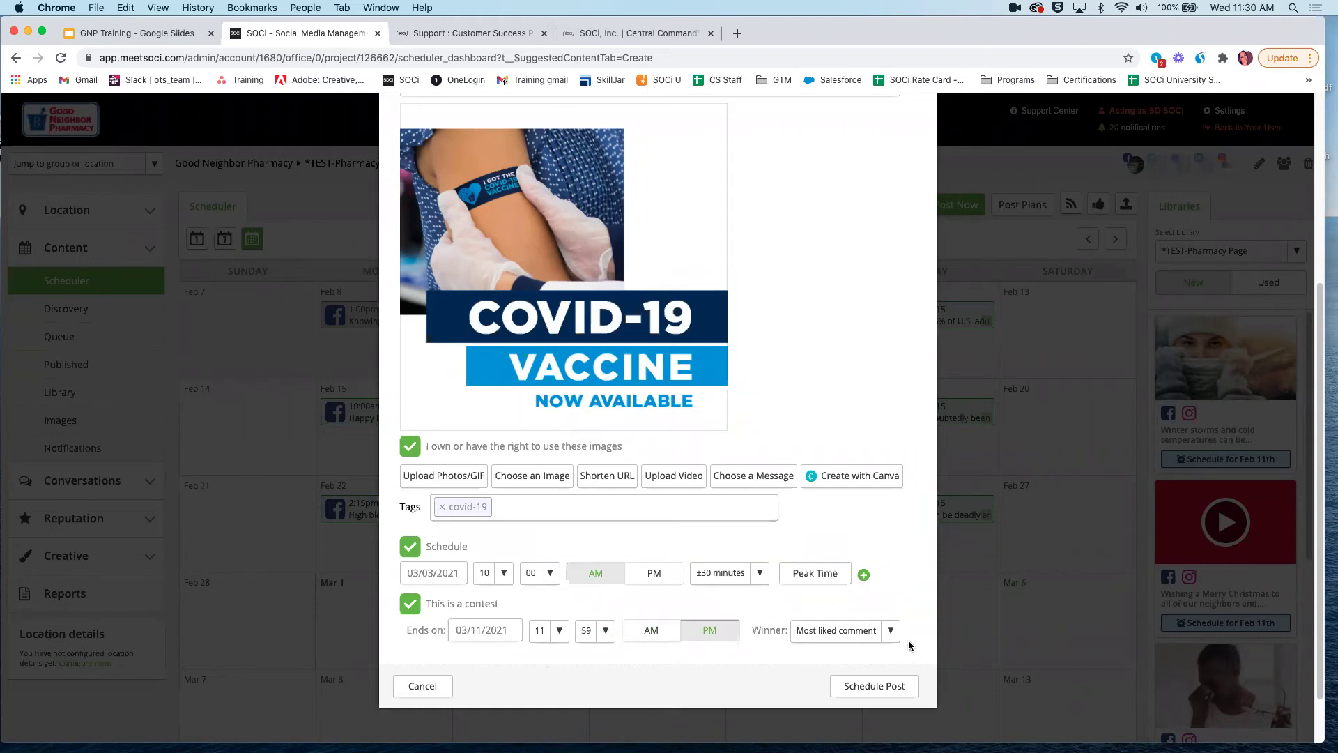
{"action": "left_click", "coordinate": [889, 632]}
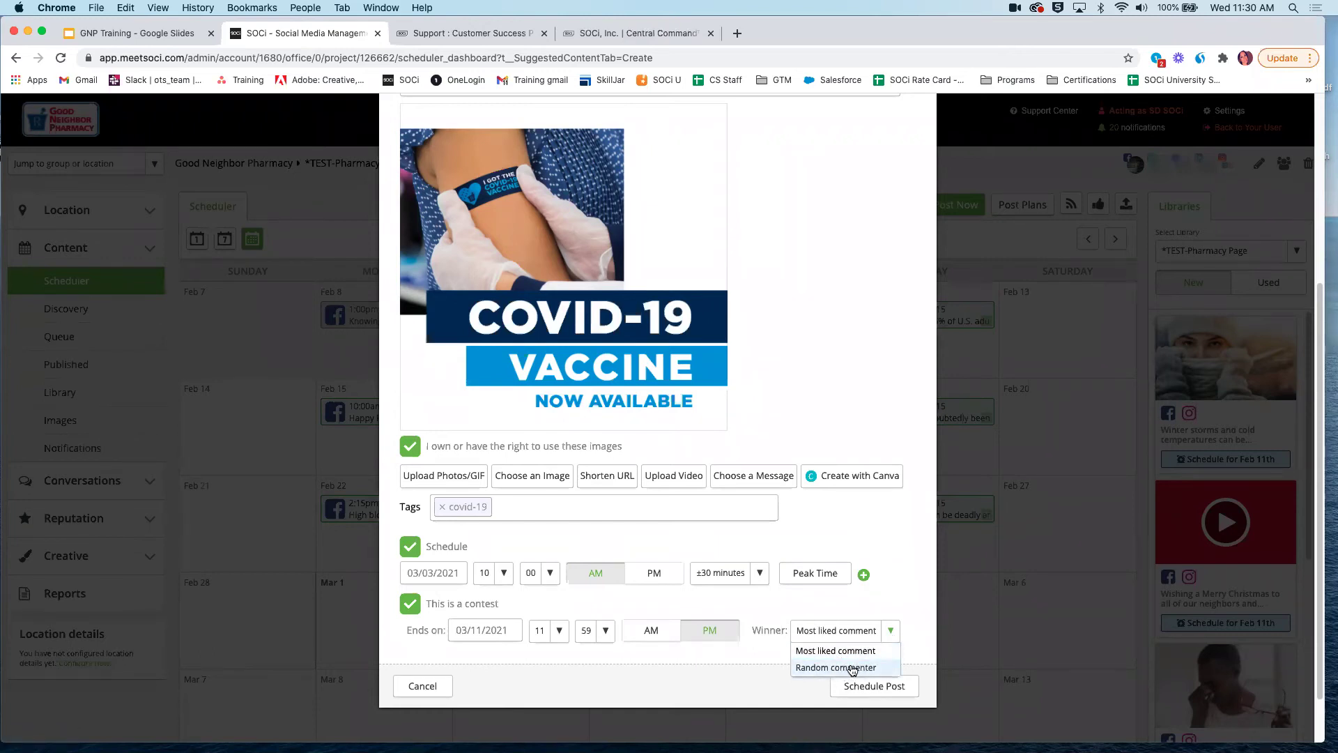
{"action": "left_click", "coordinate": [852, 669]}
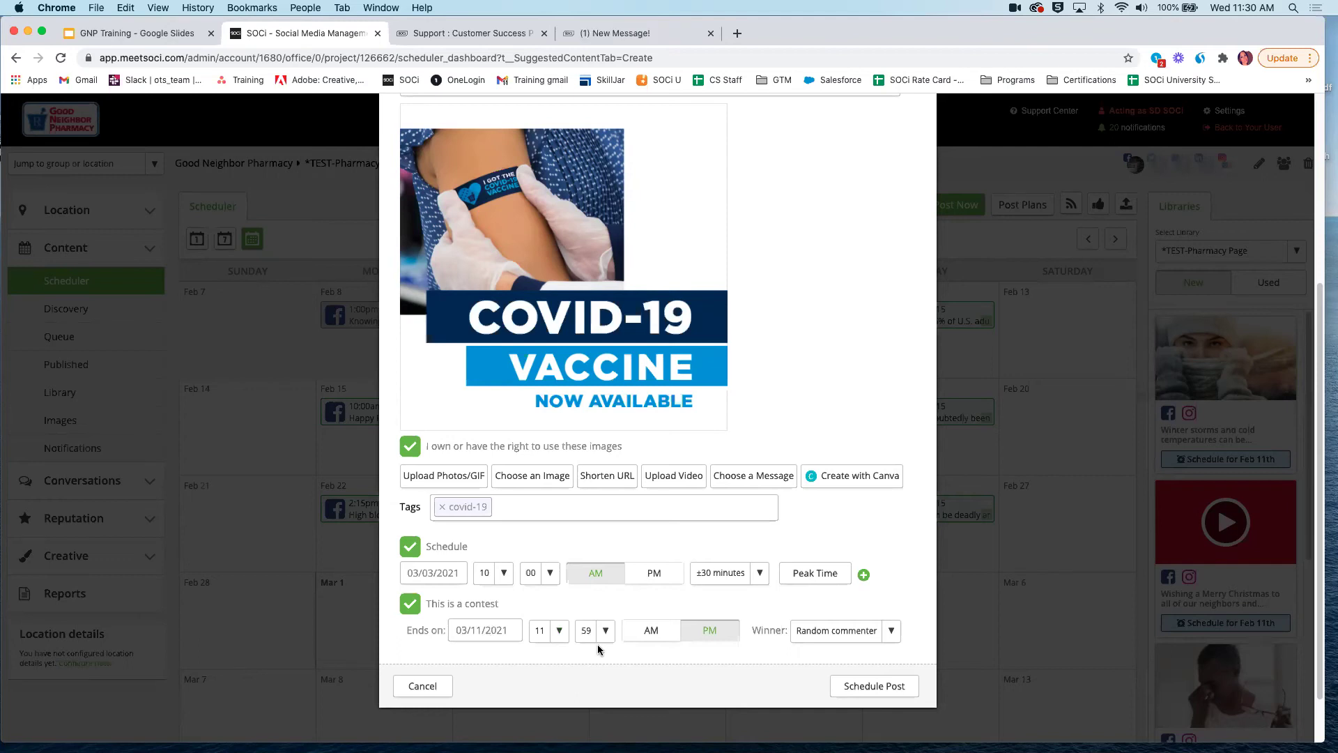
Step: Review the post's message, image and settings, and submit it for scheduling
{"action": "scroll", "coordinate": [598, 649], "scroll_direction": "up", "scroll_amount": 5}
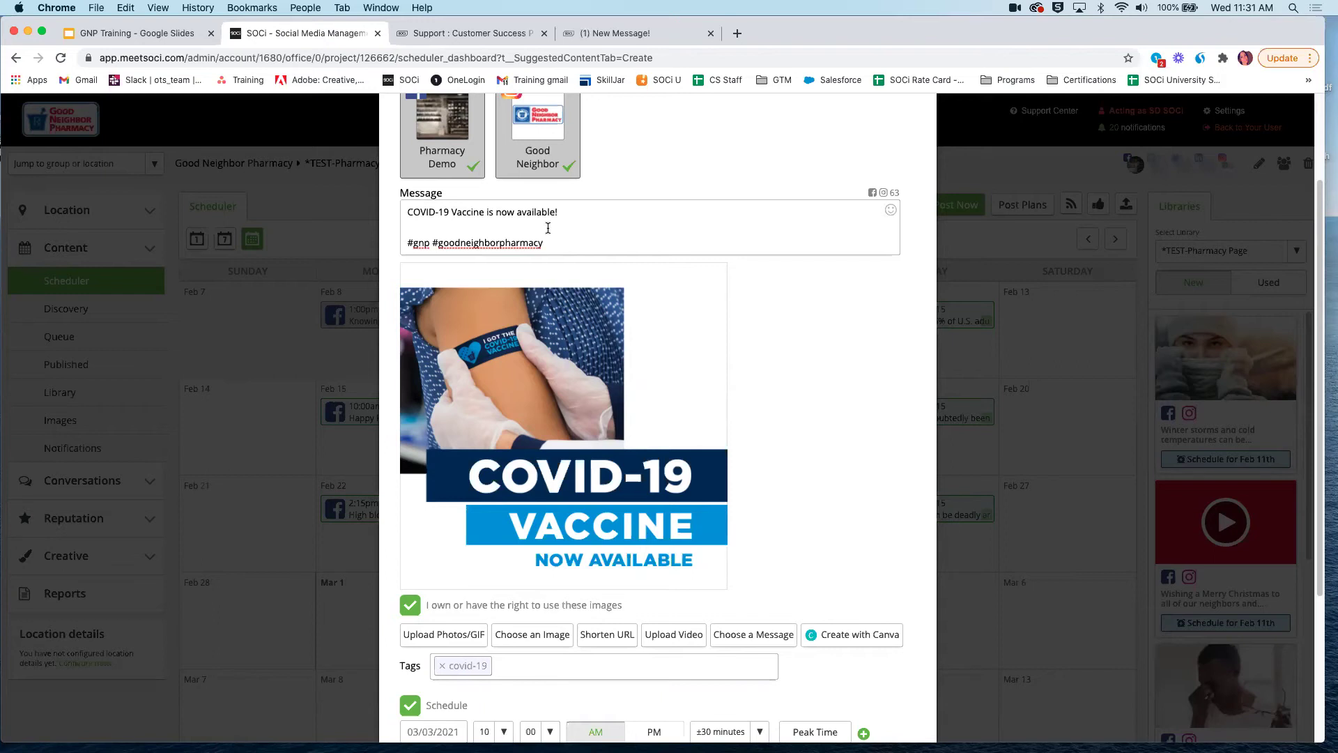
{"action": "mouse_move", "coordinate": [576, 438]}
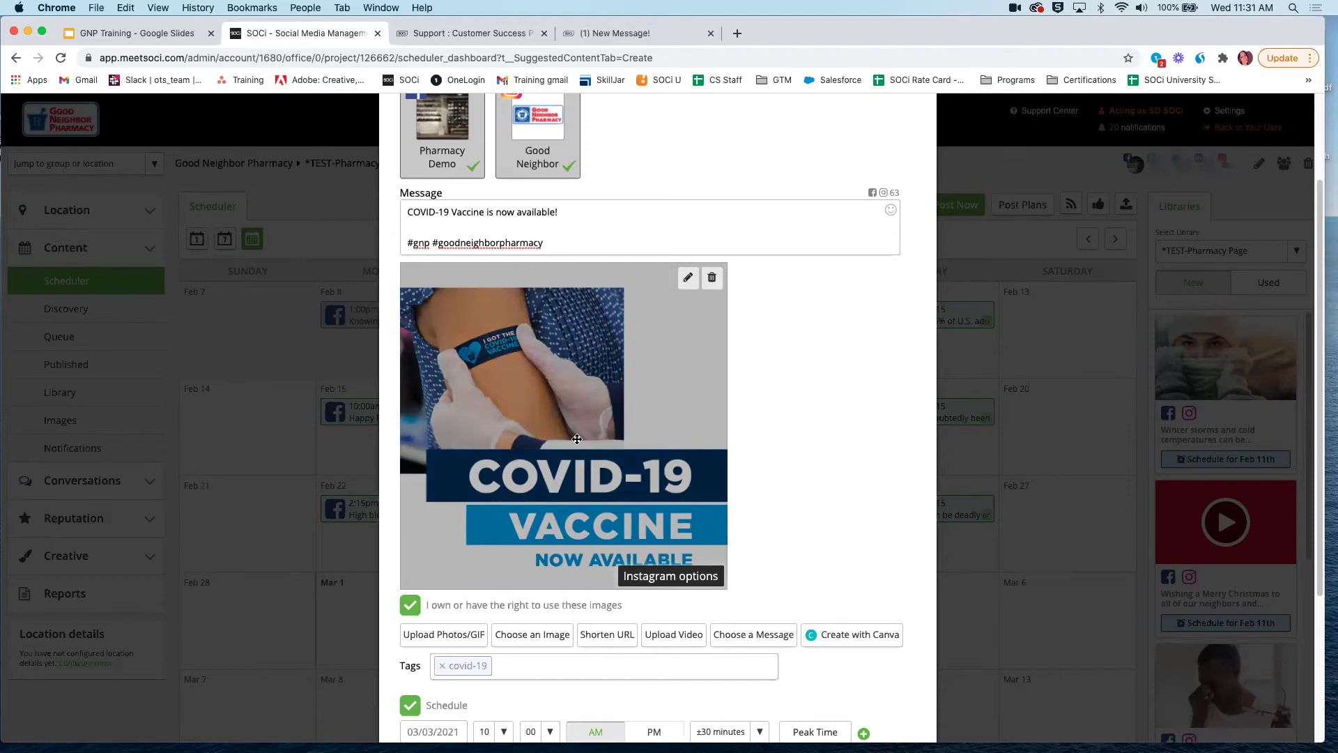
{"action": "scroll", "coordinate": [577, 438], "scroll_direction": "down", "scroll_amount": 5}
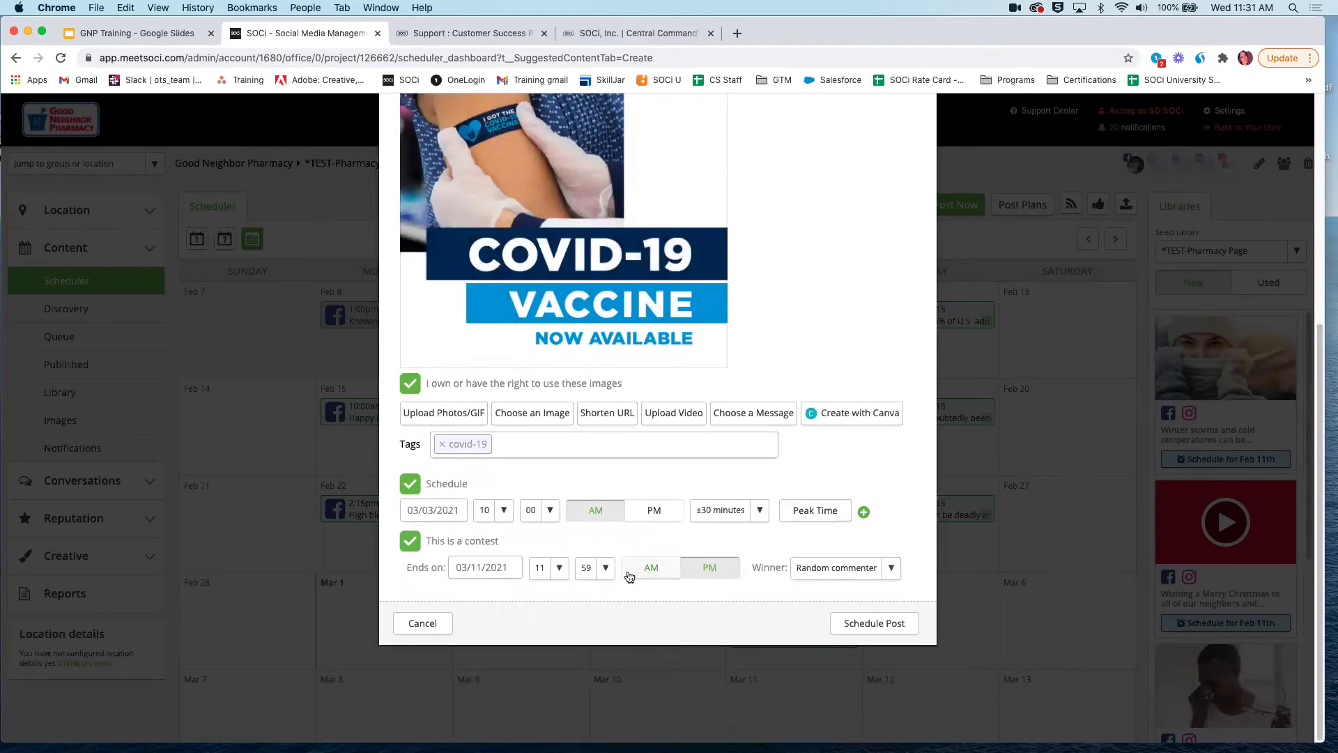
{"action": "scroll", "coordinate": [822, 500], "scroll_direction": "up", "scroll_amount": 6}
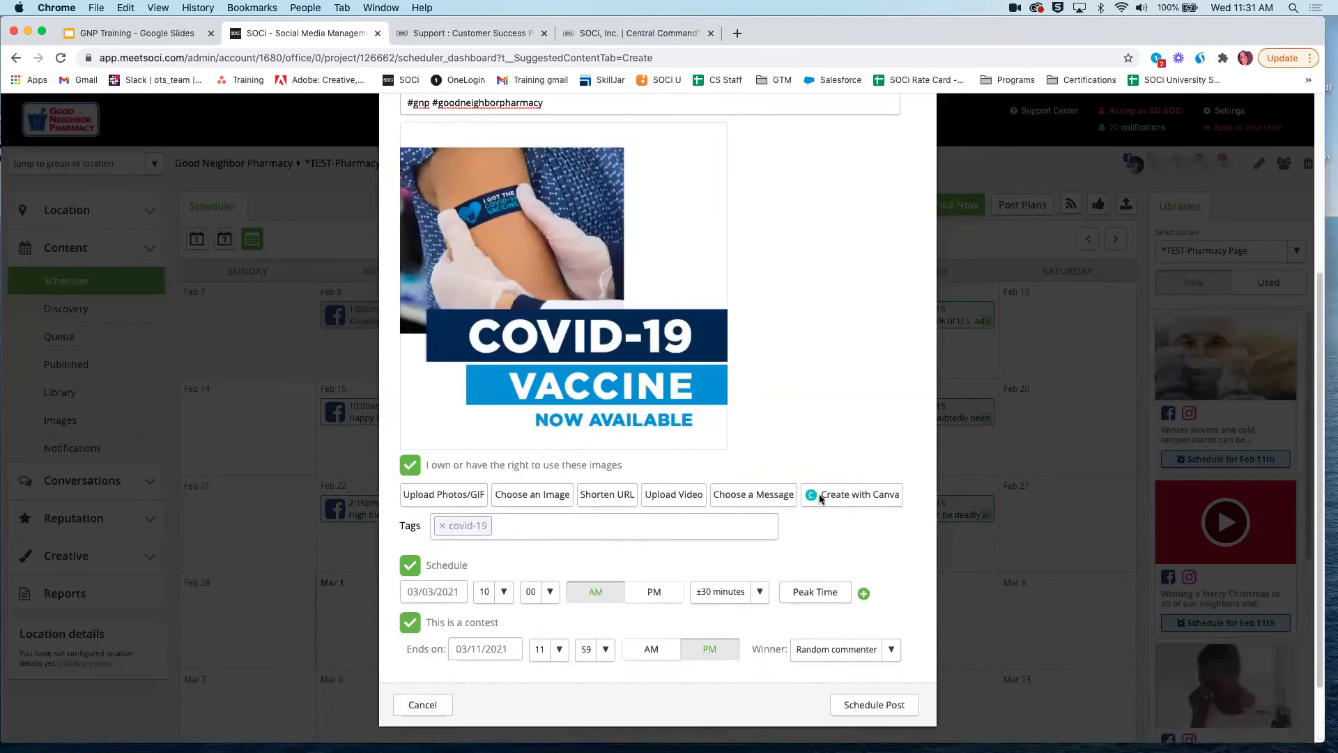
{"action": "scroll", "coordinate": [718, 631], "scroll_direction": "down", "scroll_amount": 6}
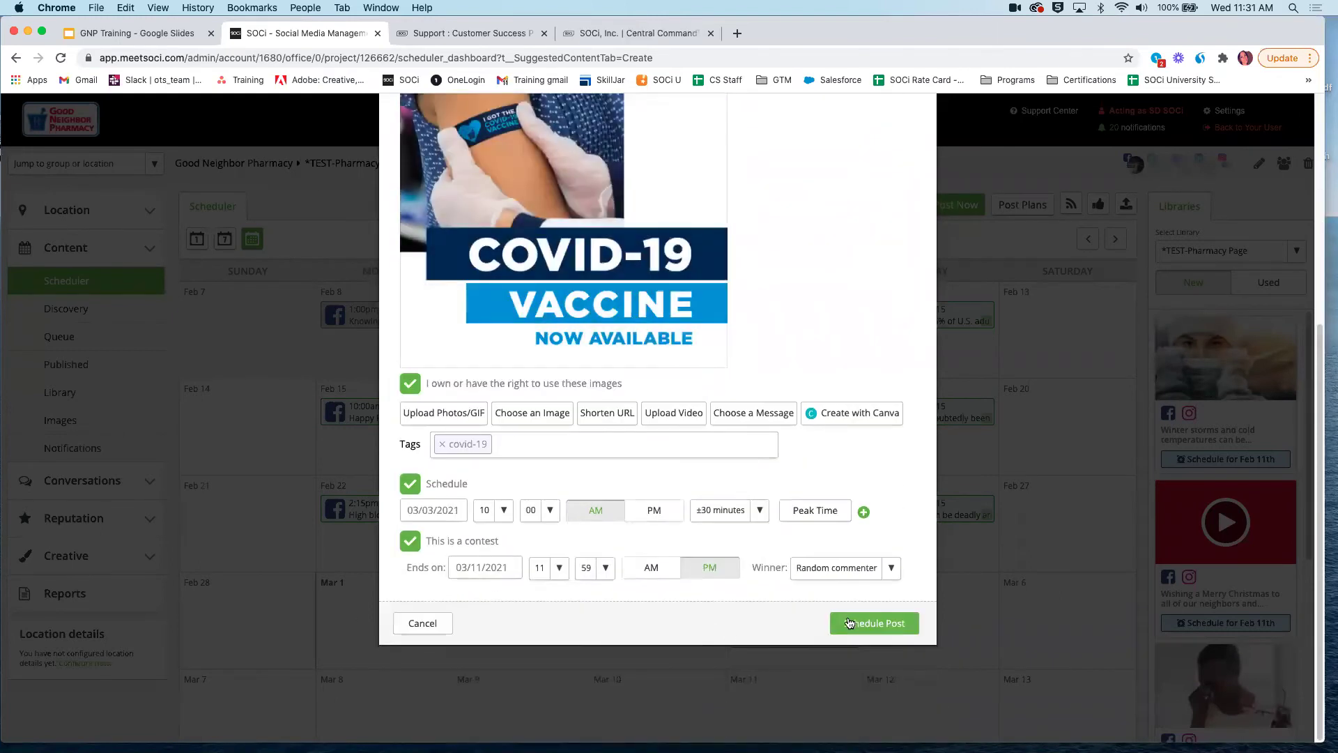
{"action": "left_click", "coordinate": [858, 624]}
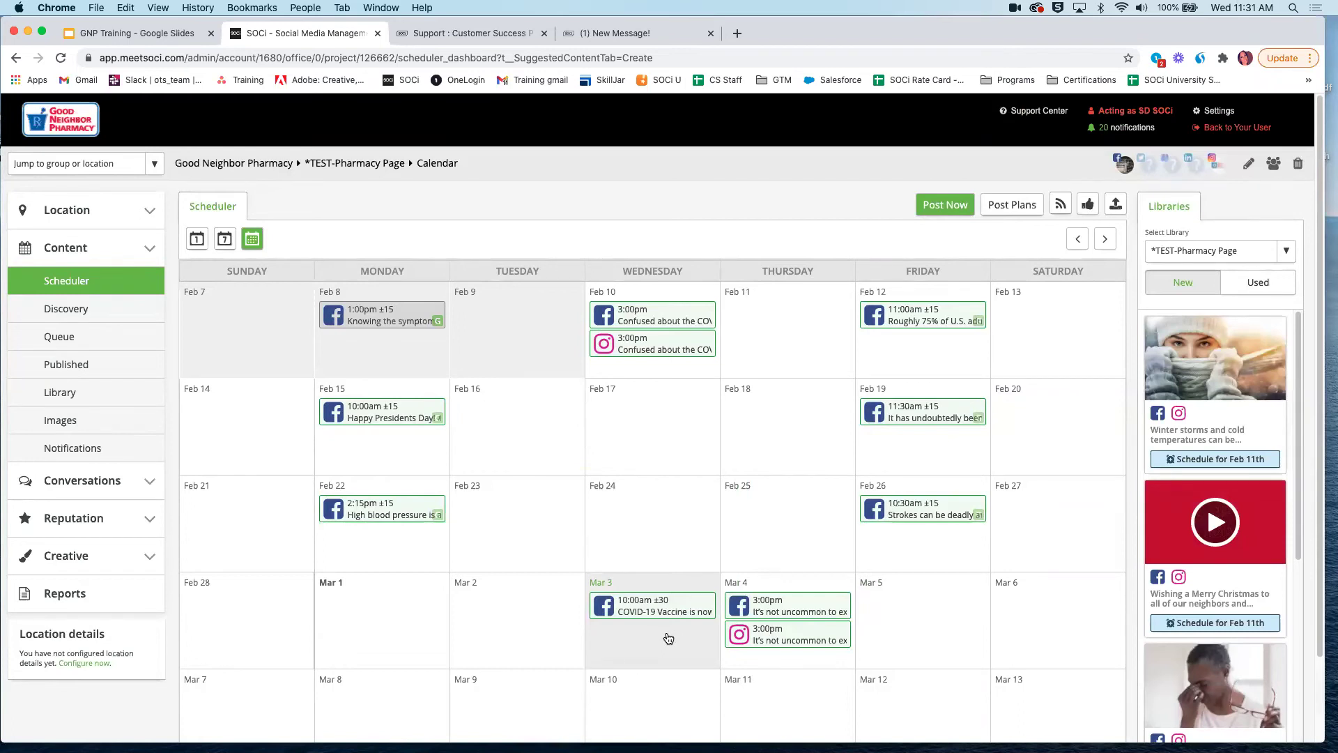
Step: Look through the queue of upcoming posts, including their approval status and the edit and delete options
{"action": "left_click", "coordinate": [107, 342]}
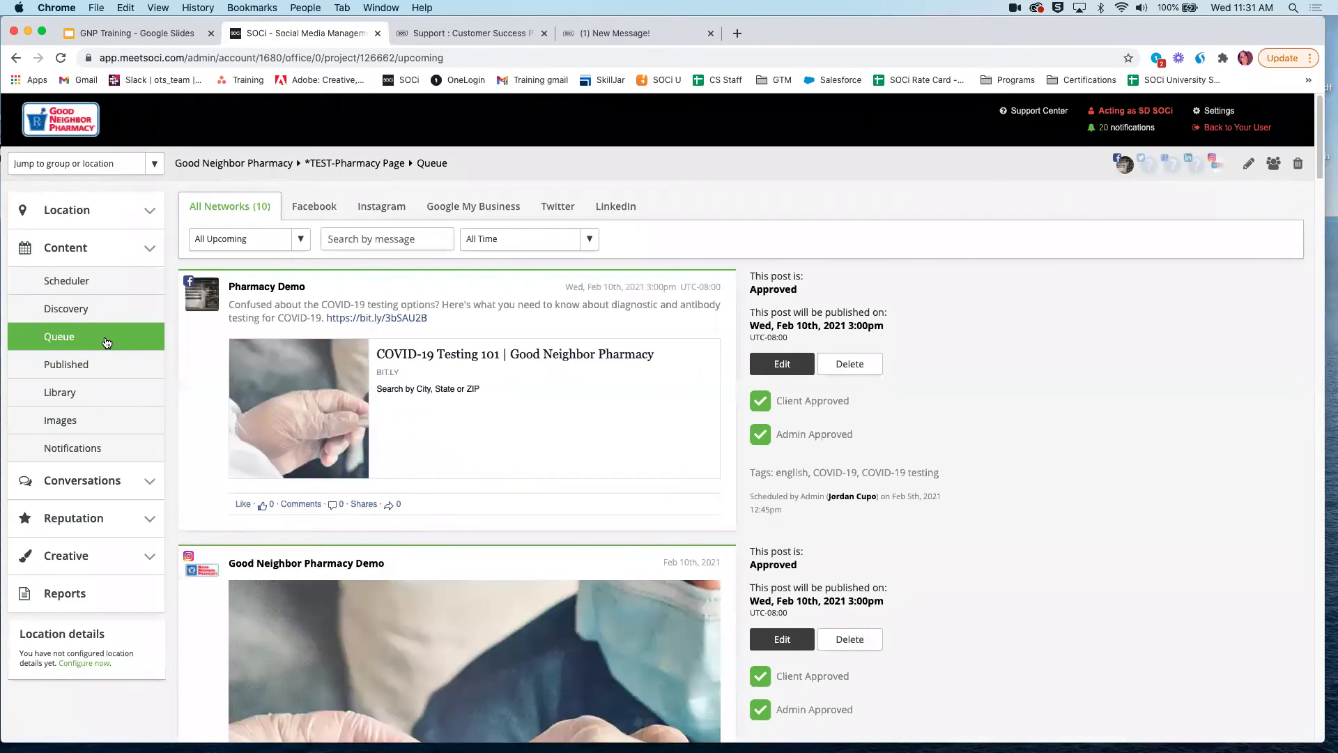
{"action": "scroll", "coordinate": [324, 517], "scroll_direction": "down", "scroll_amount": 5}
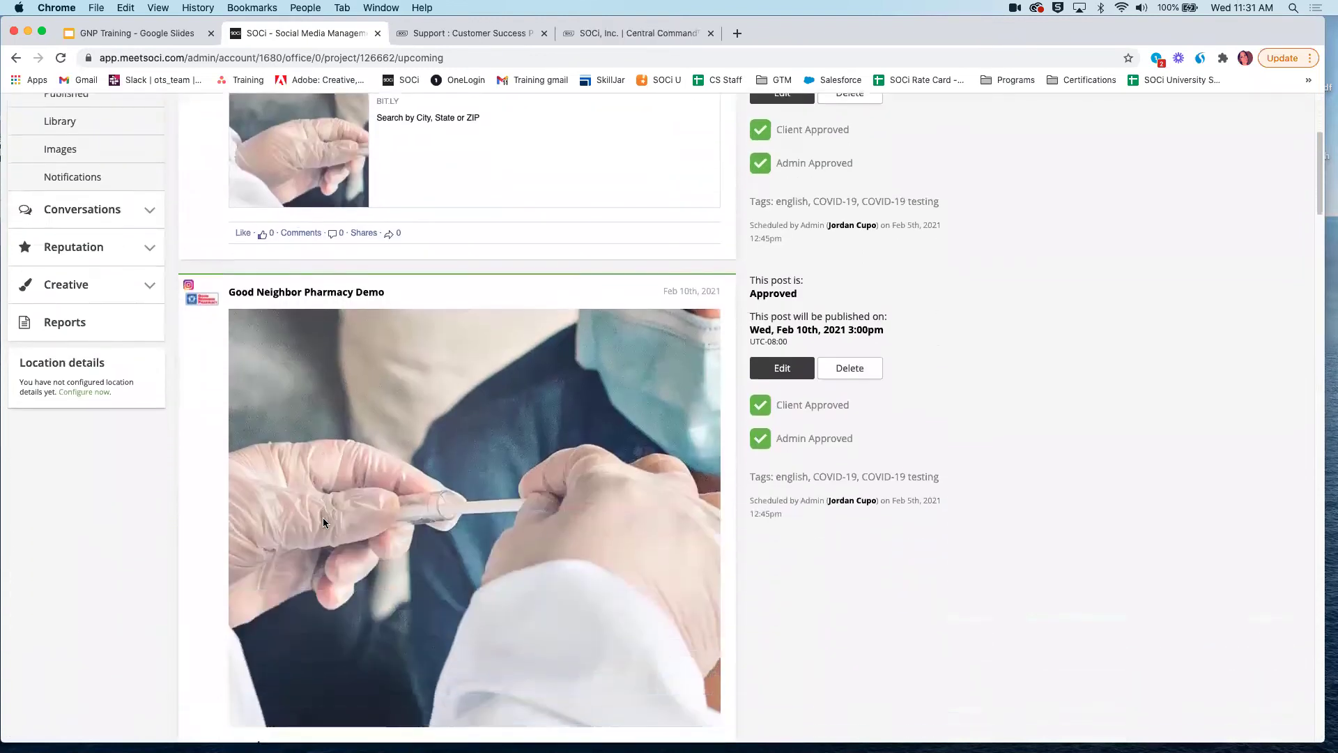
{"action": "scroll", "coordinate": [323, 517], "scroll_direction": "down", "scroll_amount": 2}
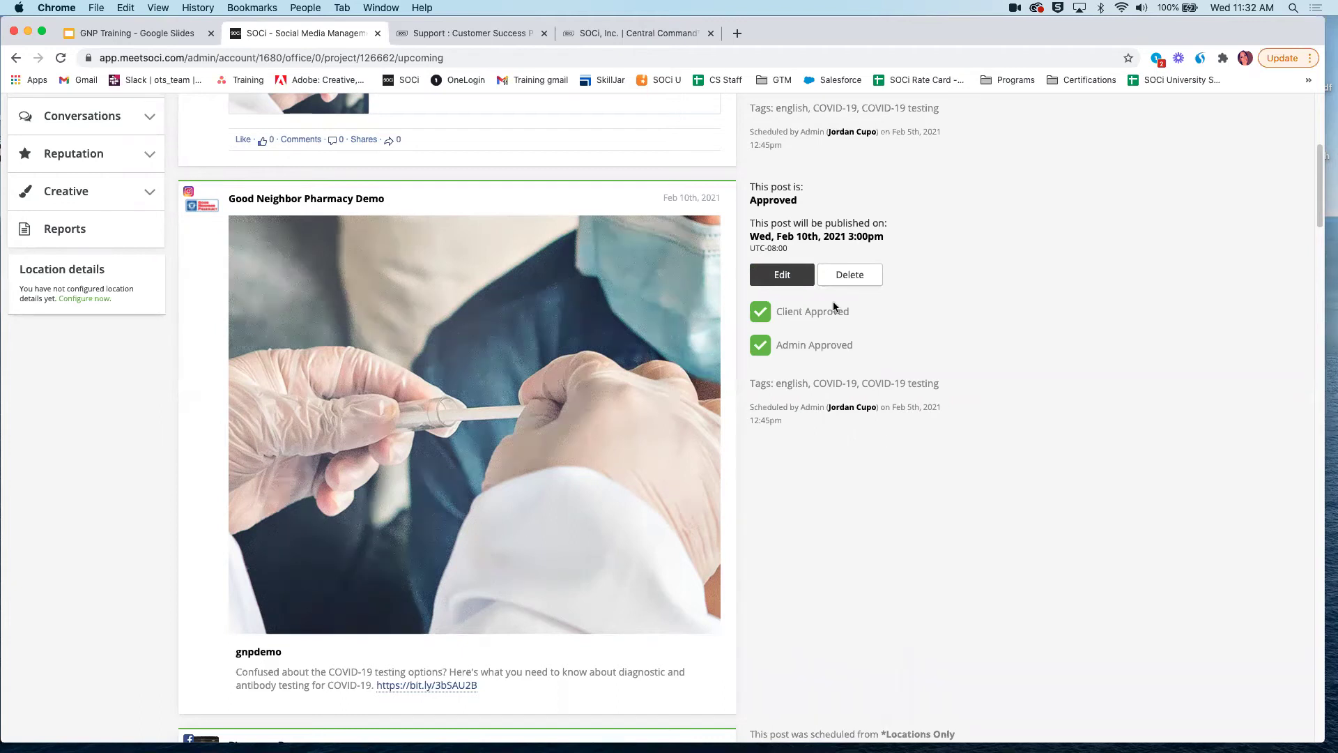
{"action": "scroll", "coordinate": [834, 301], "scroll_direction": "up", "scroll_amount": 5}
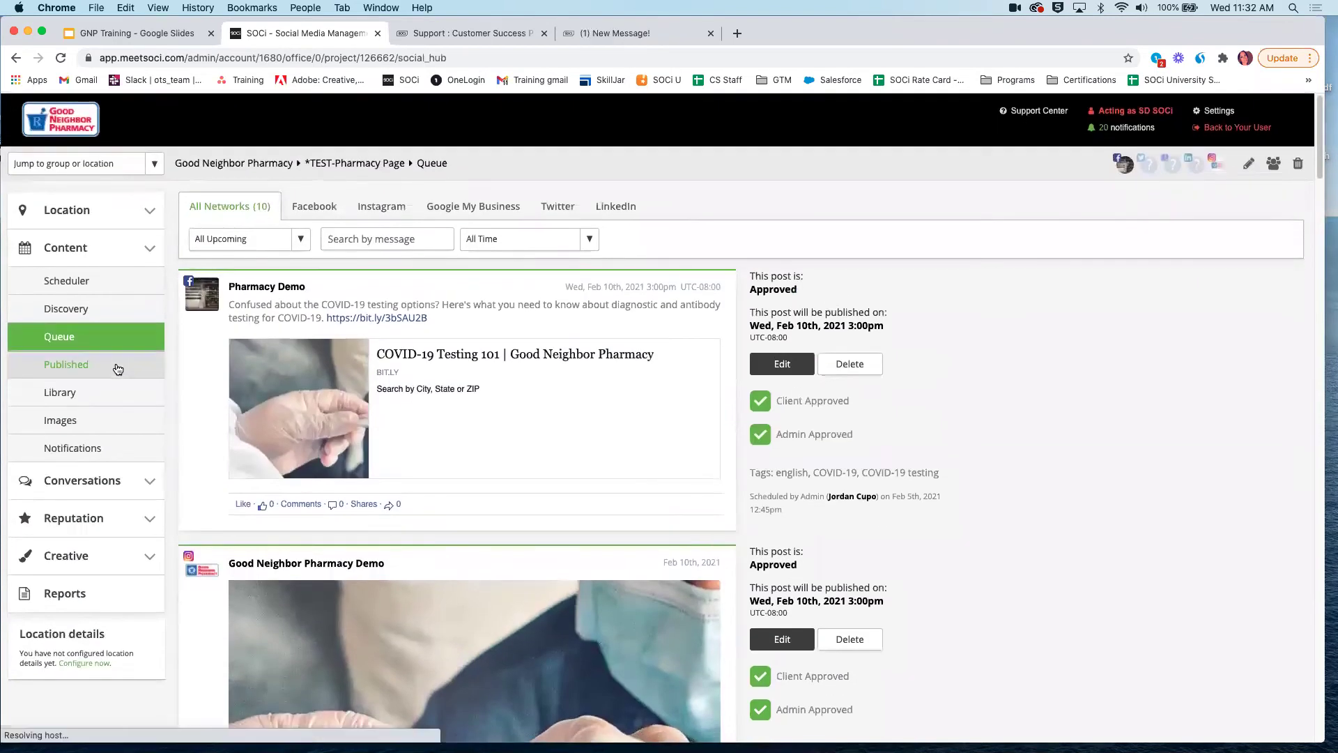
Step: View the published posts for the Pharmacy Demo page and look through the Good Neighbor Pharmacy Demo Instagram feed
{"action": "left_click", "coordinate": [118, 368]}
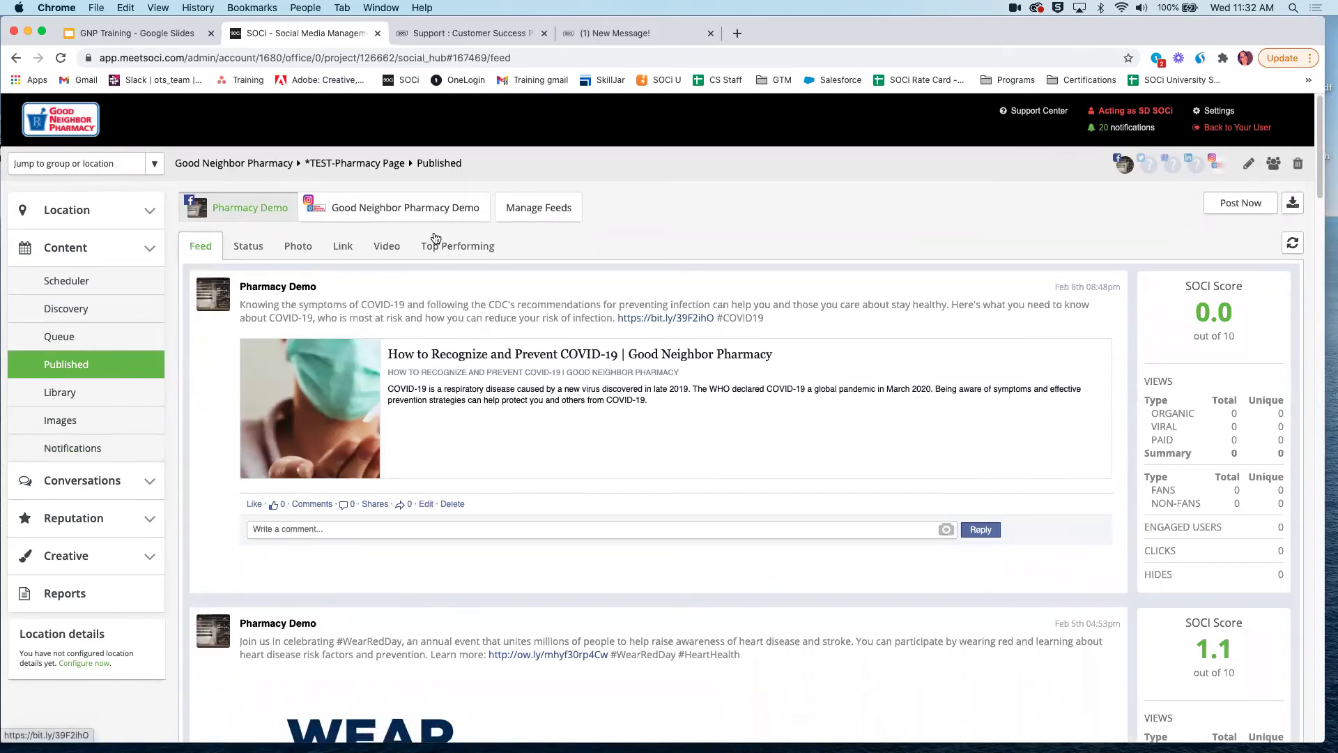
{"action": "left_click", "coordinate": [363, 210]}
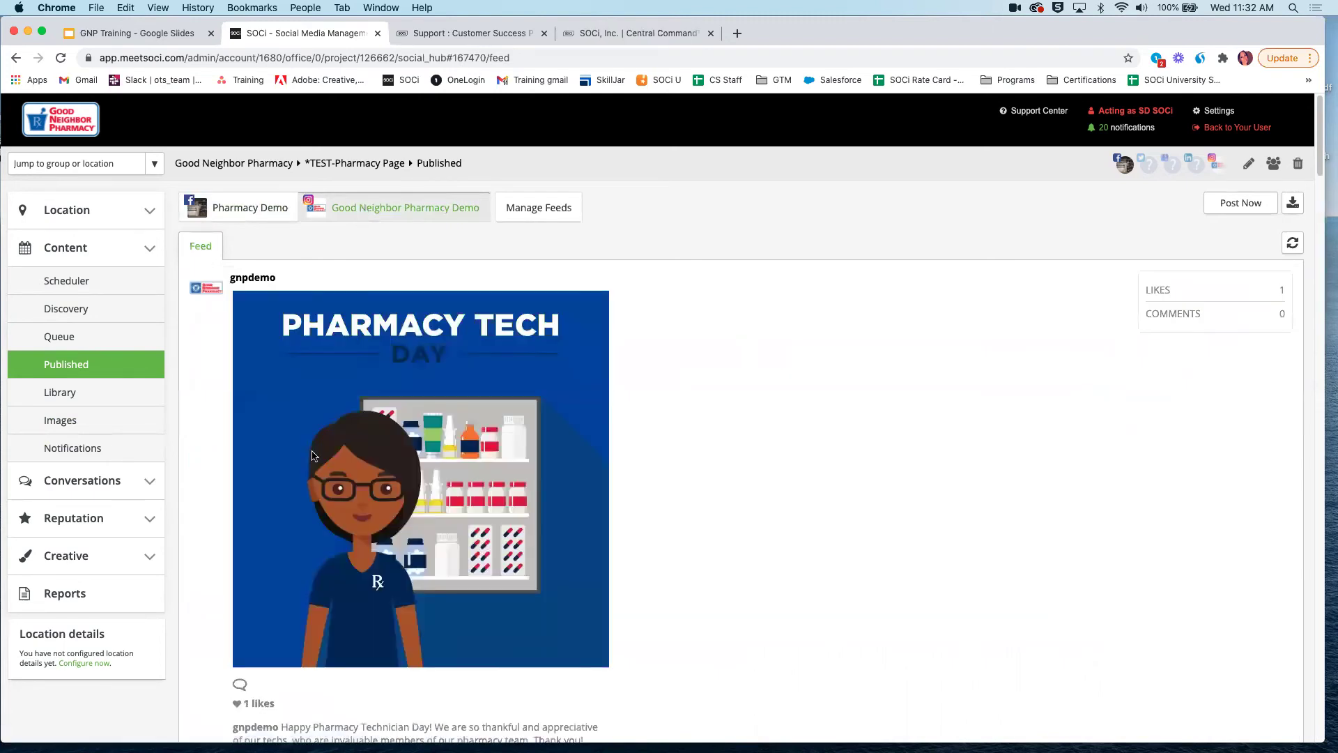
{"action": "scroll", "coordinate": [311, 450], "scroll_direction": "down", "scroll_amount": 5}
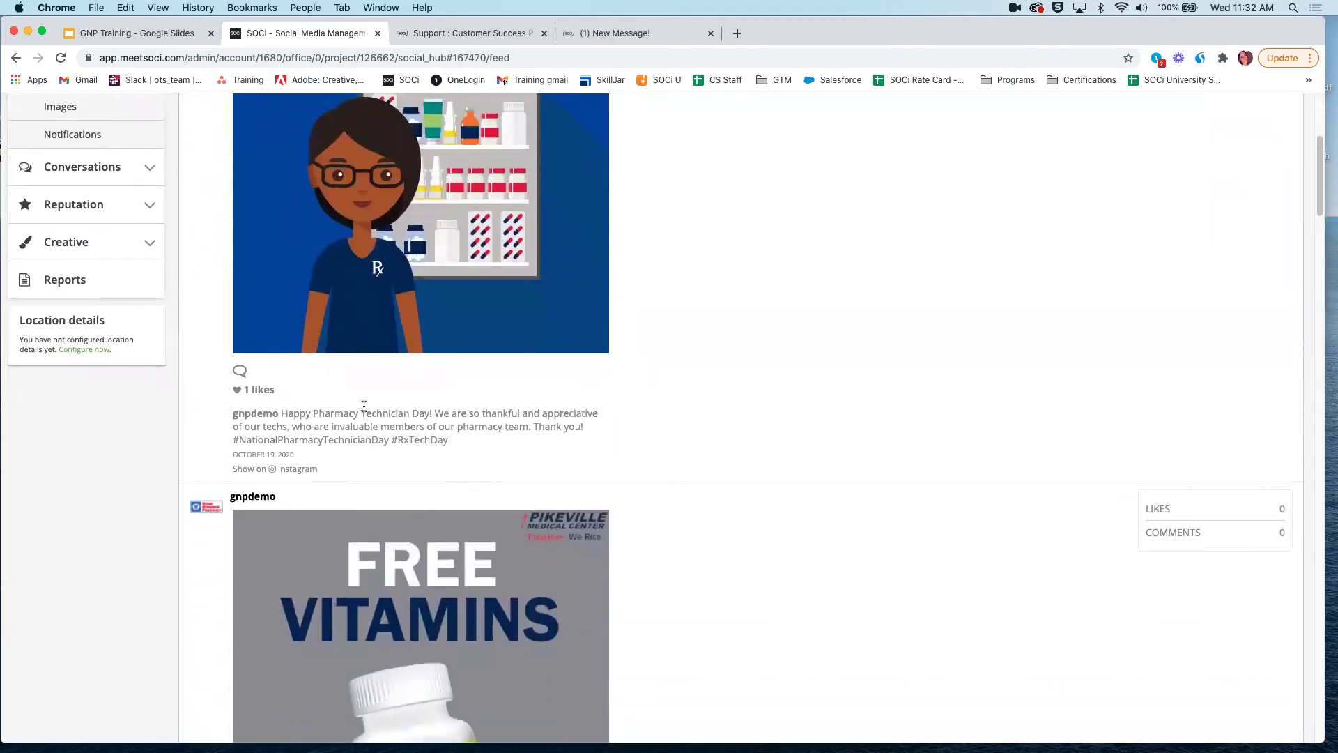
{"action": "scroll", "coordinate": [364, 407], "scroll_direction": "down", "scroll_amount": 3}
{"action": "scroll", "coordinate": [364, 407], "scroll_direction": "down", "scroll_amount": 10}
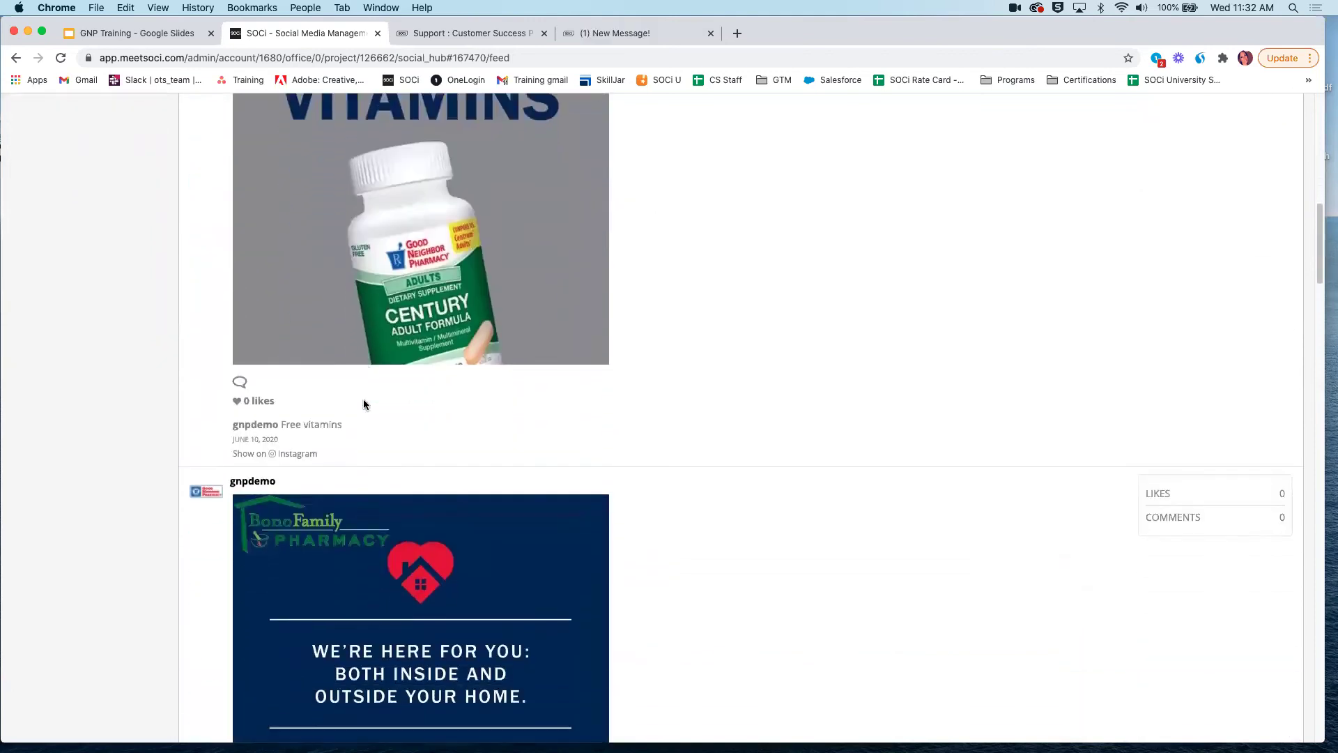
Step: Finish viewing the Instagram feed, and look through the pinned and other content libraries of the *TEST-Pharmacy Page
{"action": "scroll", "coordinate": [364, 405], "scroll_direction": "down", "scroll_amount": 2}
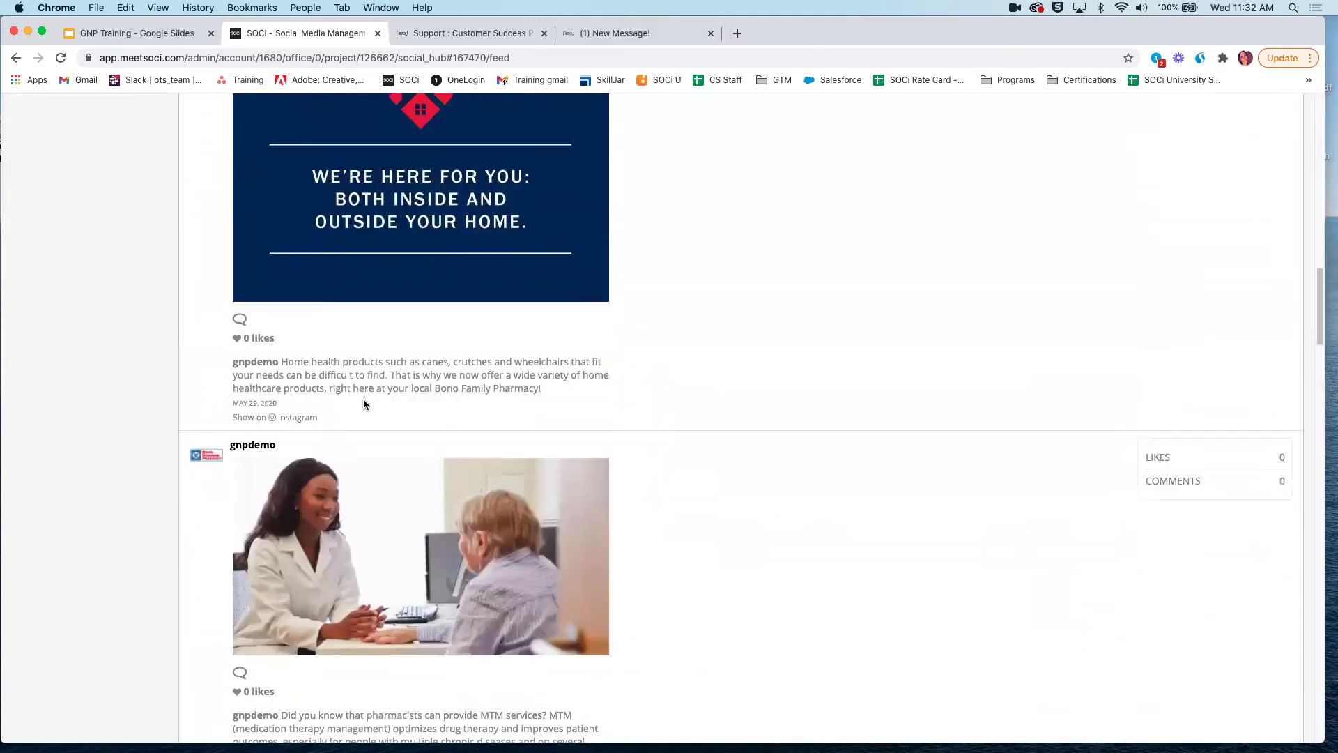
{"action": "scroll", "coordinate": [364, 404], "scroll_direction": "up", "scroll_amount": 20}
{"action": "left_click", "coordinate": [101, 391]}
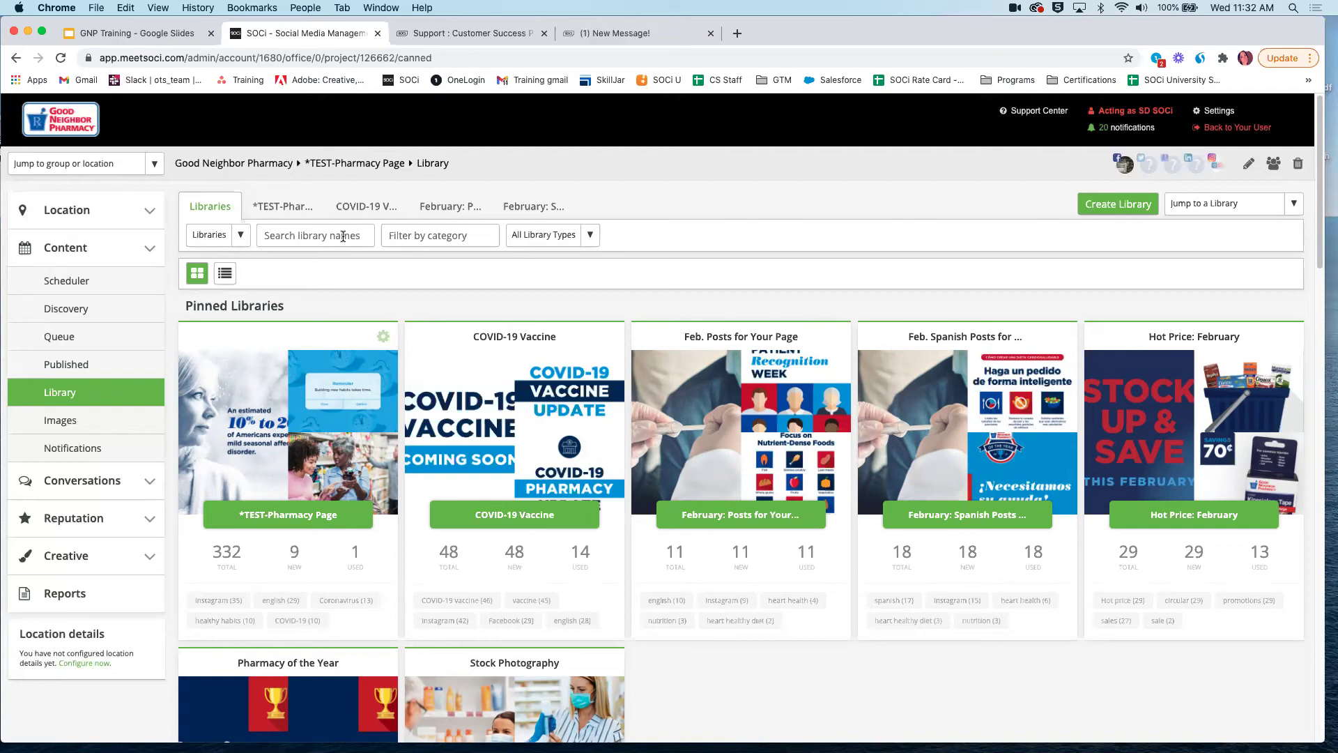
{"action": "scroll", "coordinate": [368, 405], "scroll_direction": "down", "scroll_amount": 5}
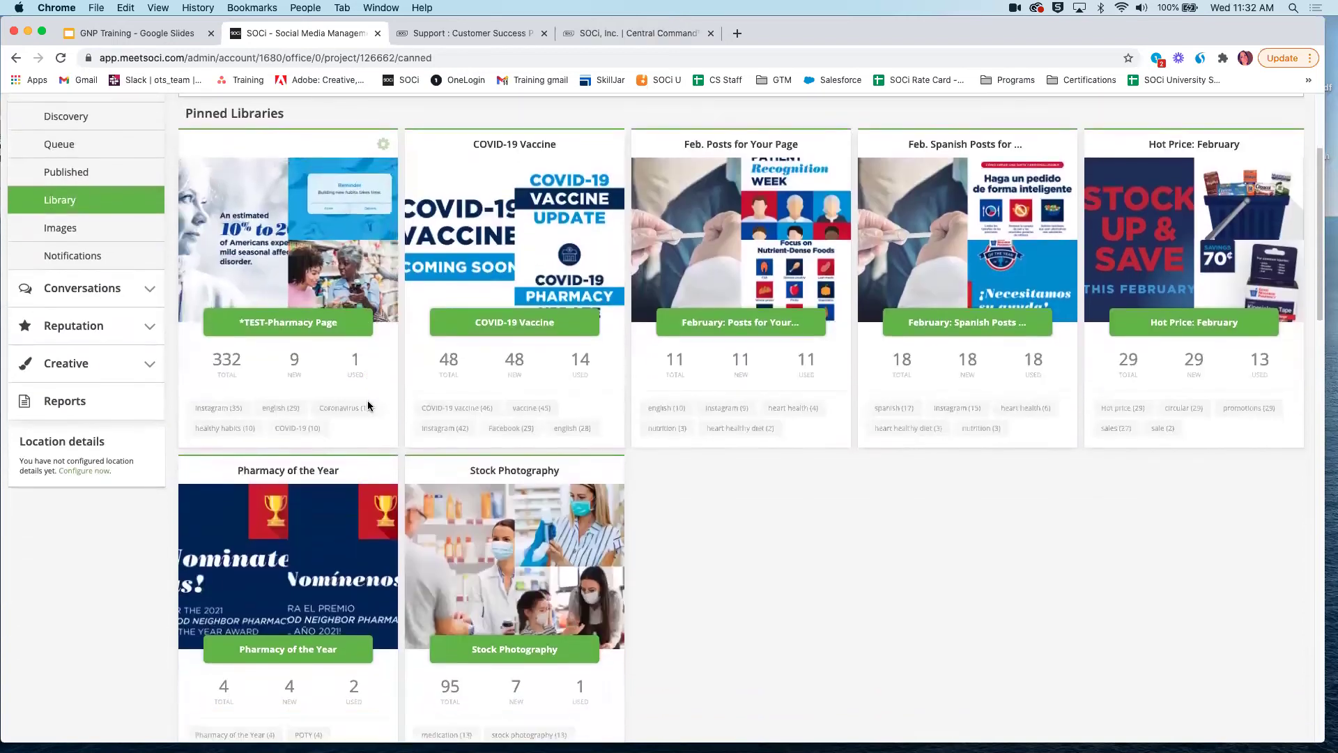
{"action": "scroll", "coordinate": [368, 406], "scroll_direction": "down", "scroll_amount": 4}
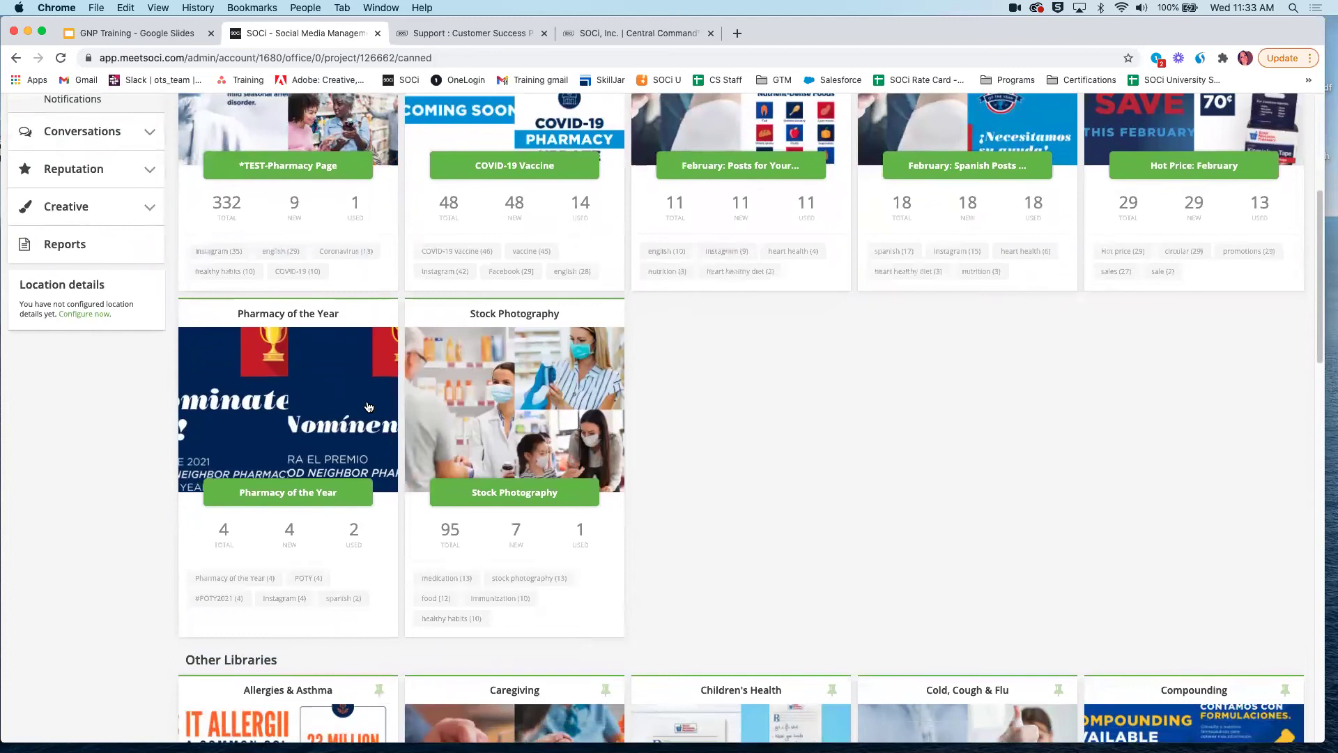
{"action": "scroll", "coordinate": [368, 405], "scroll_direction": "up", "scroll_amount": 7}
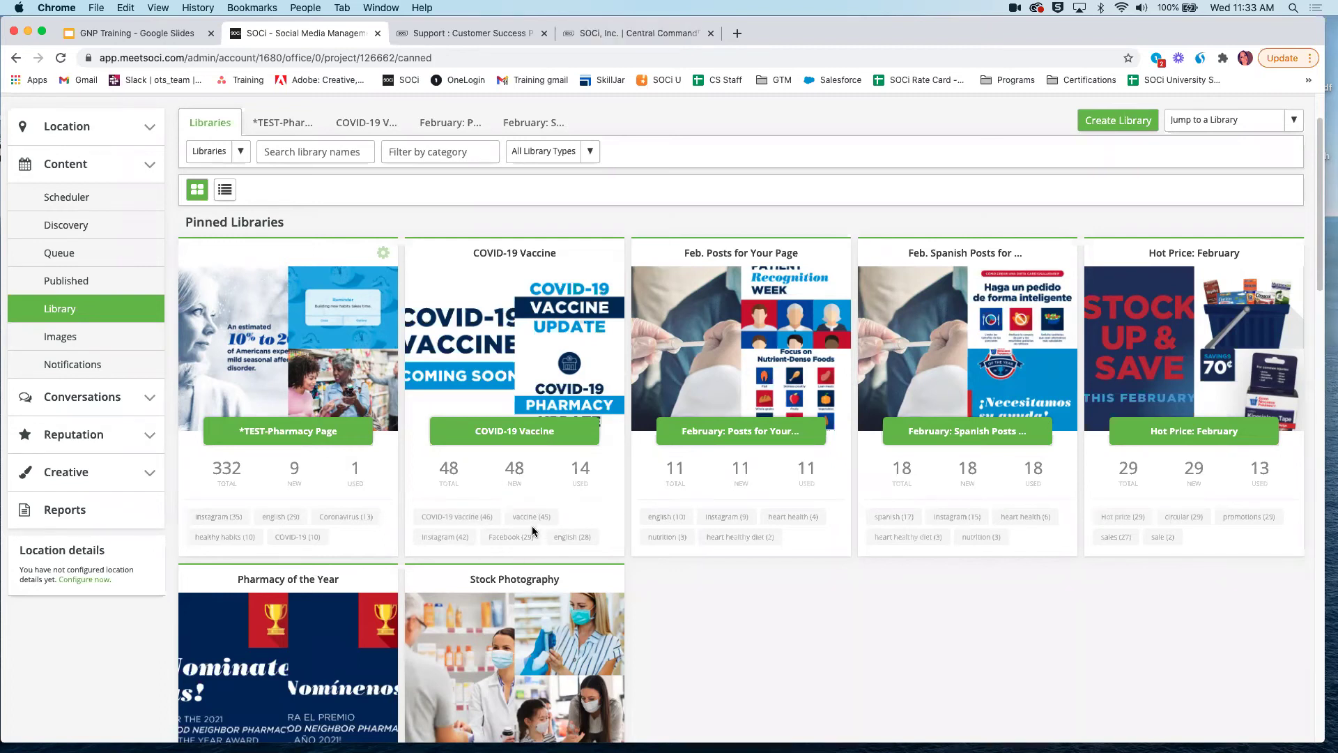
{"action": "scroll", "coordinate": [533, 526], "scroll_direction": "up", "scroll_amount": 2}
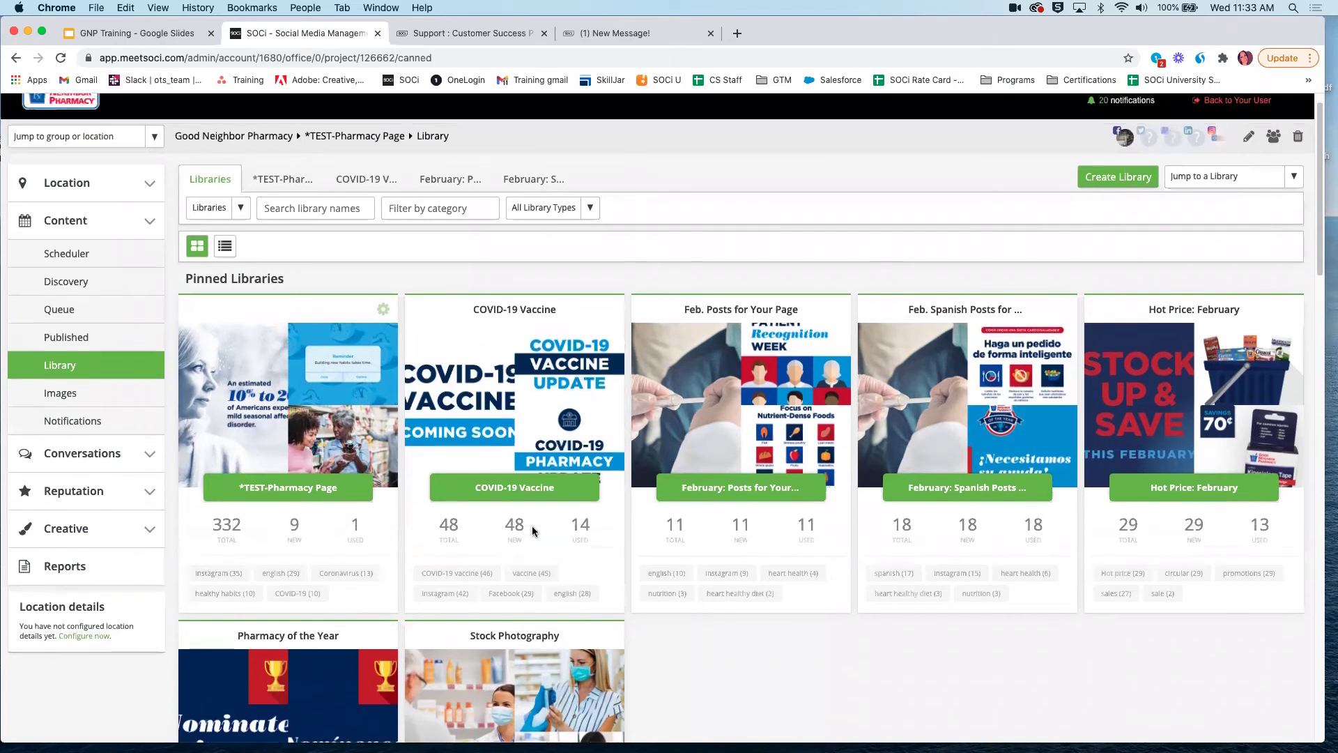
{"action": "left_click", "coordinate": [1123, 179]}
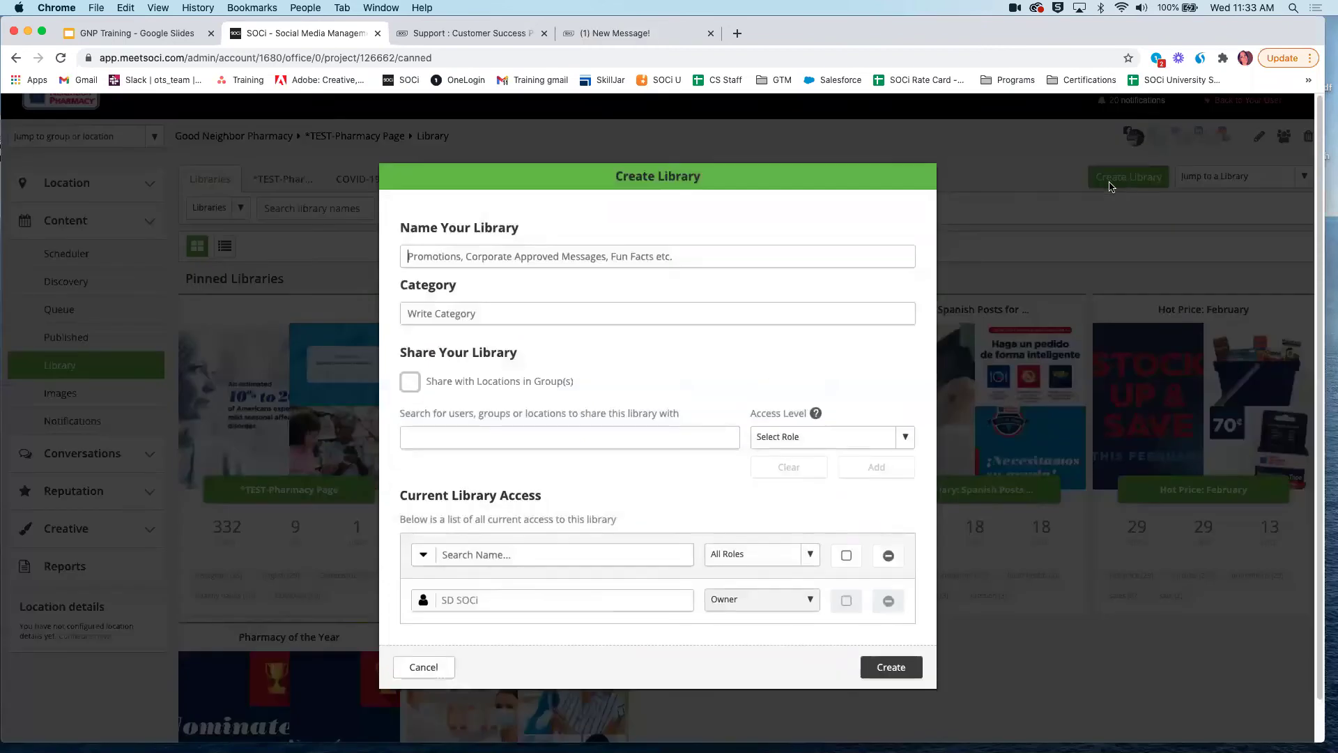
{"action": "type", "text": "Febru"}
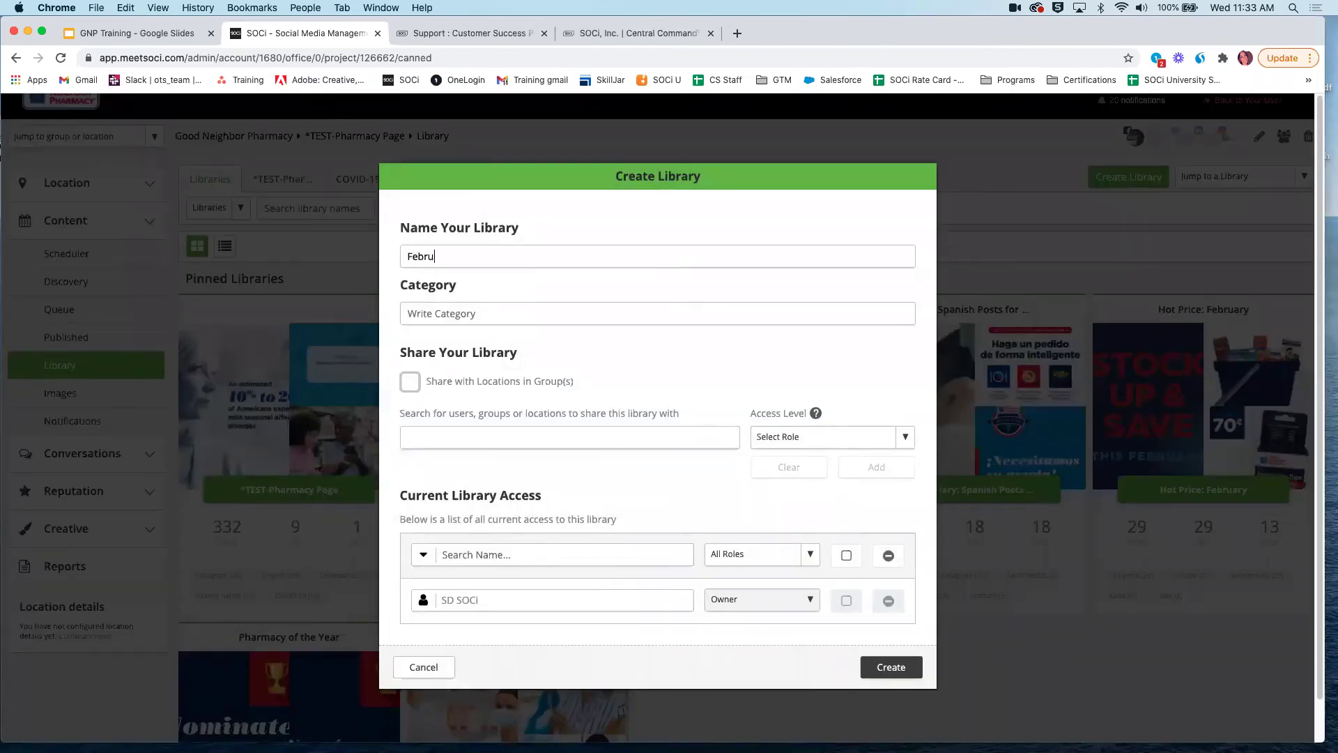
{"action": "type", "text": "ary contests"}
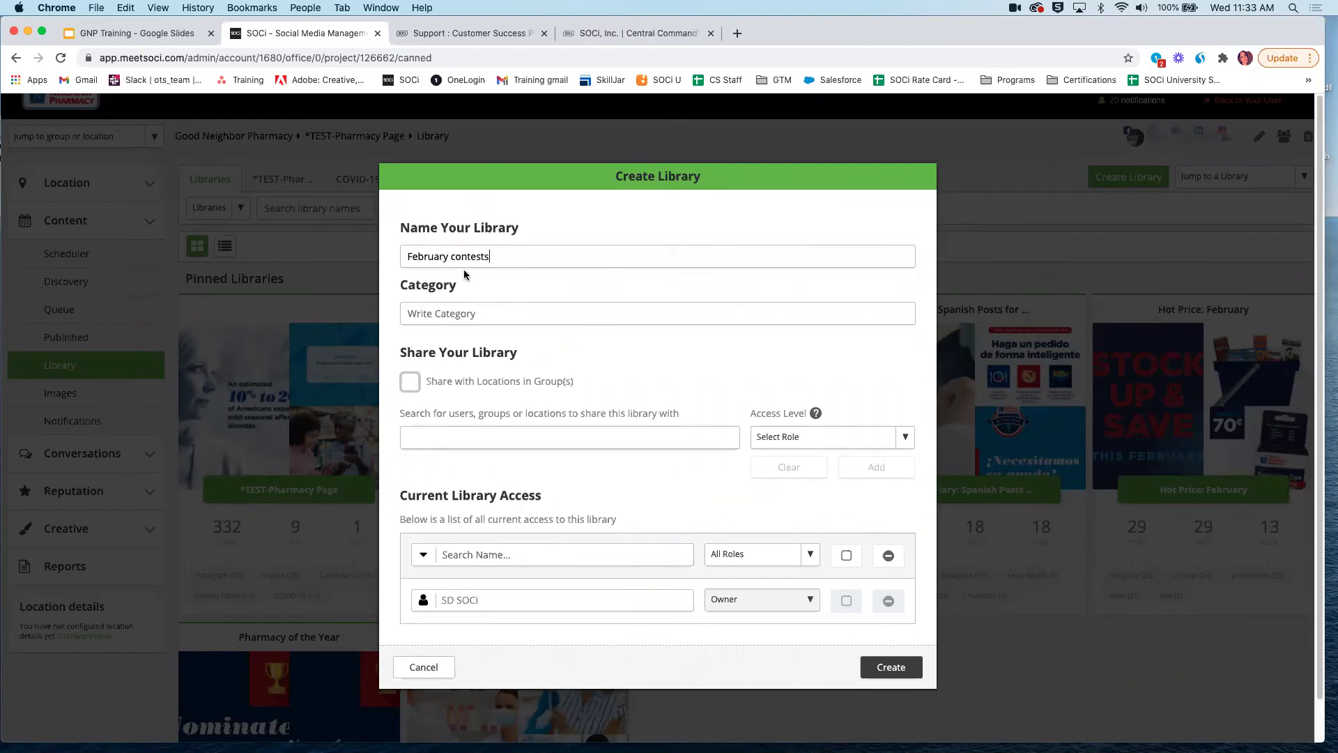
{"action": "left_click", "coordinate": [451, 312]}
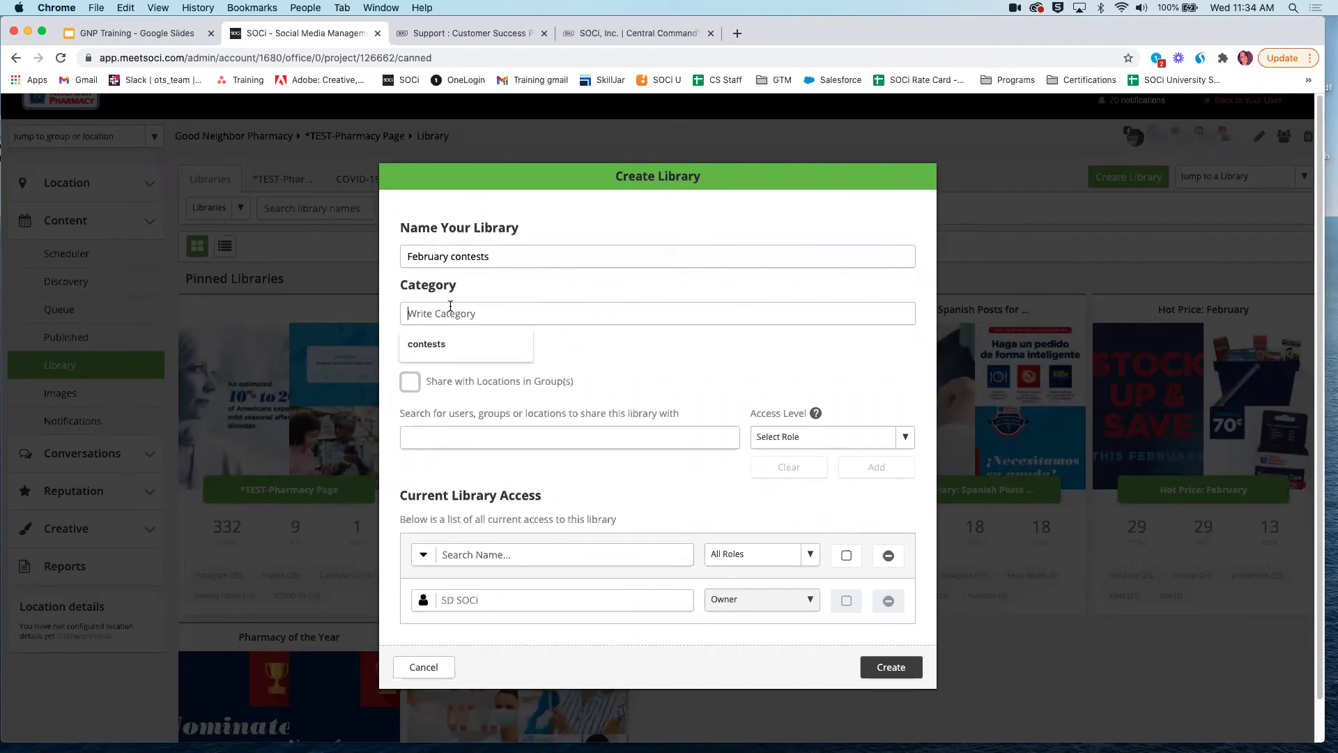
{"action": "left_click", "coordinate": [453, 344]}
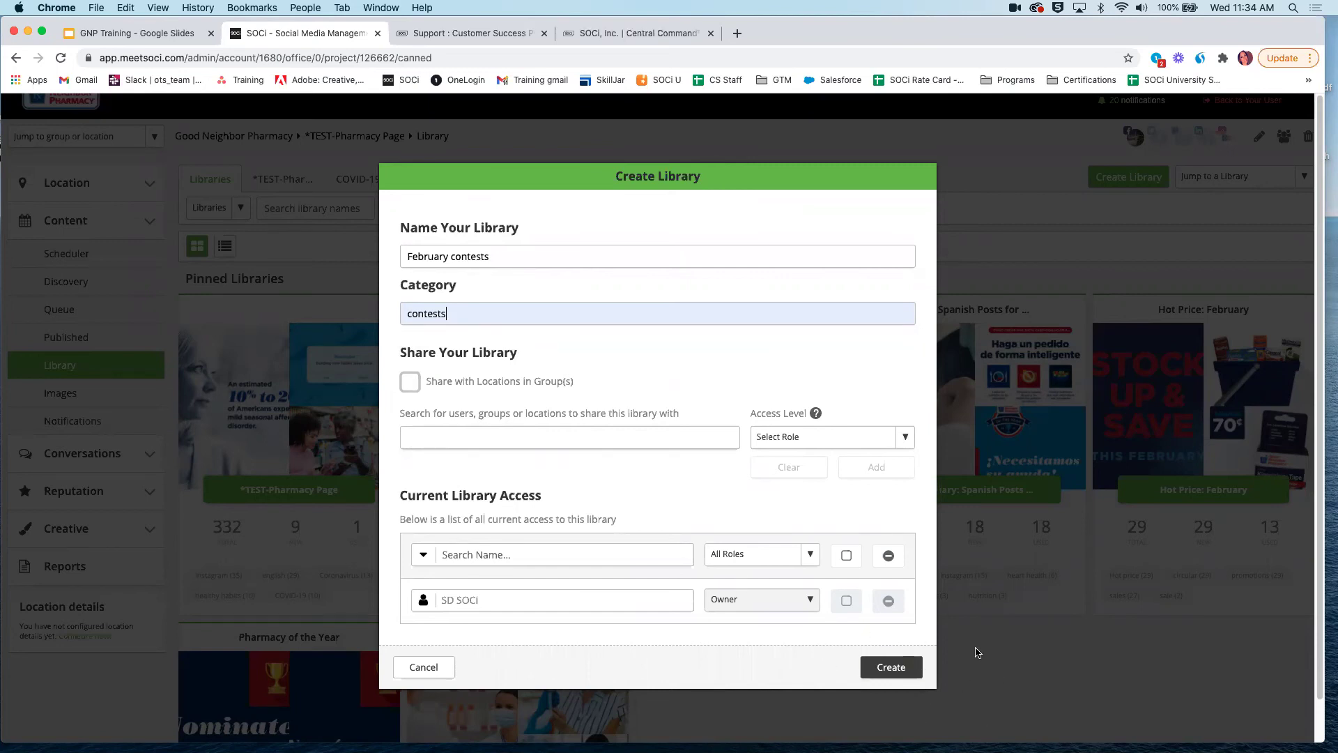
{"action": "left_click", "coordinate": [426, 667]}
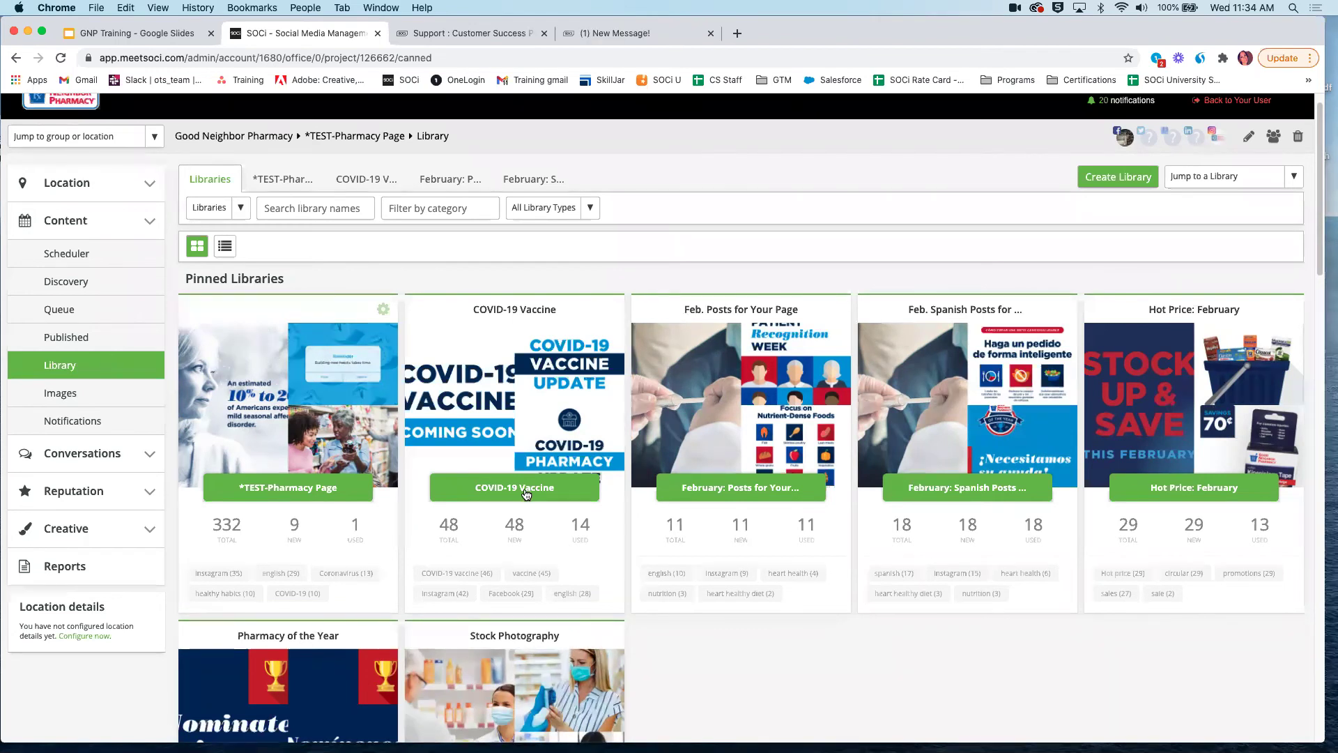
Step: View the COVID-19 Vaccine library's posts as a grid and check the transfer options for the COVID-19 Pharmacy Update post
{"action": "left_click", "coordinate": [522, 490]}
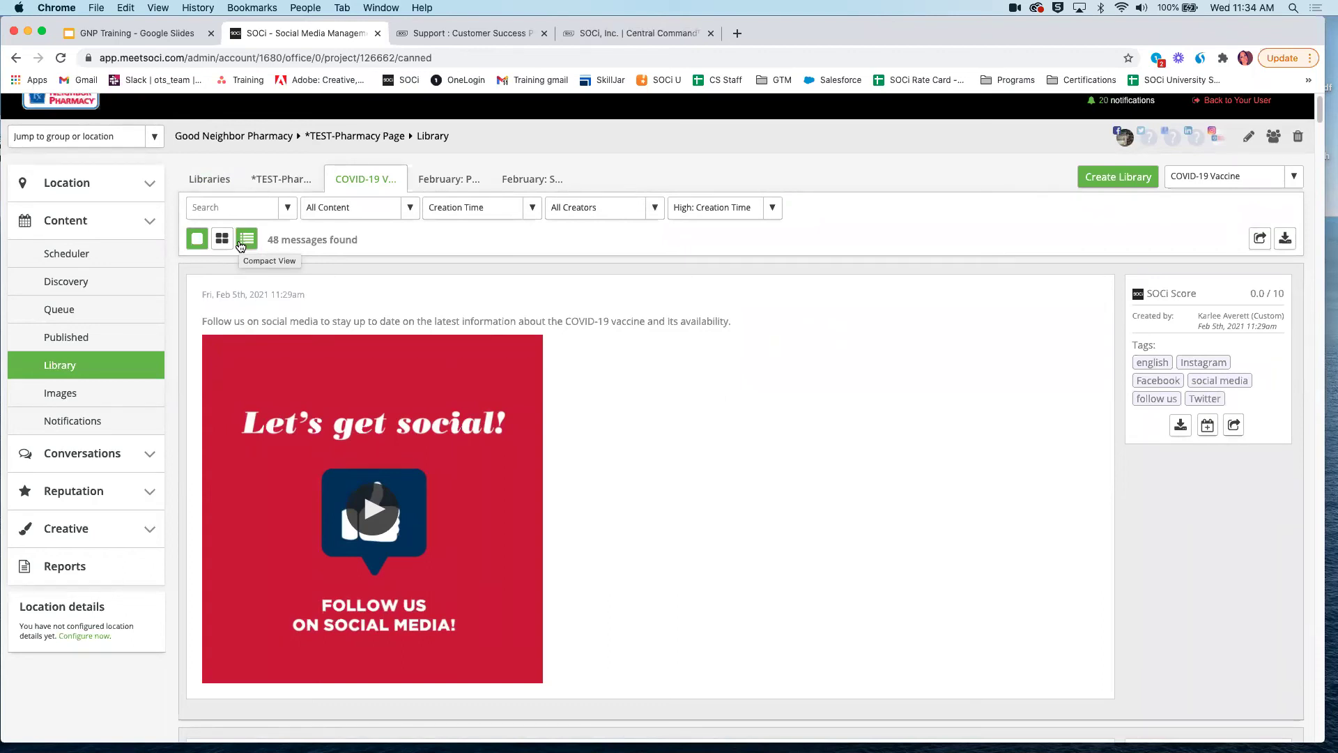
{"action": "left_click", "coordinate": [223, 240]}
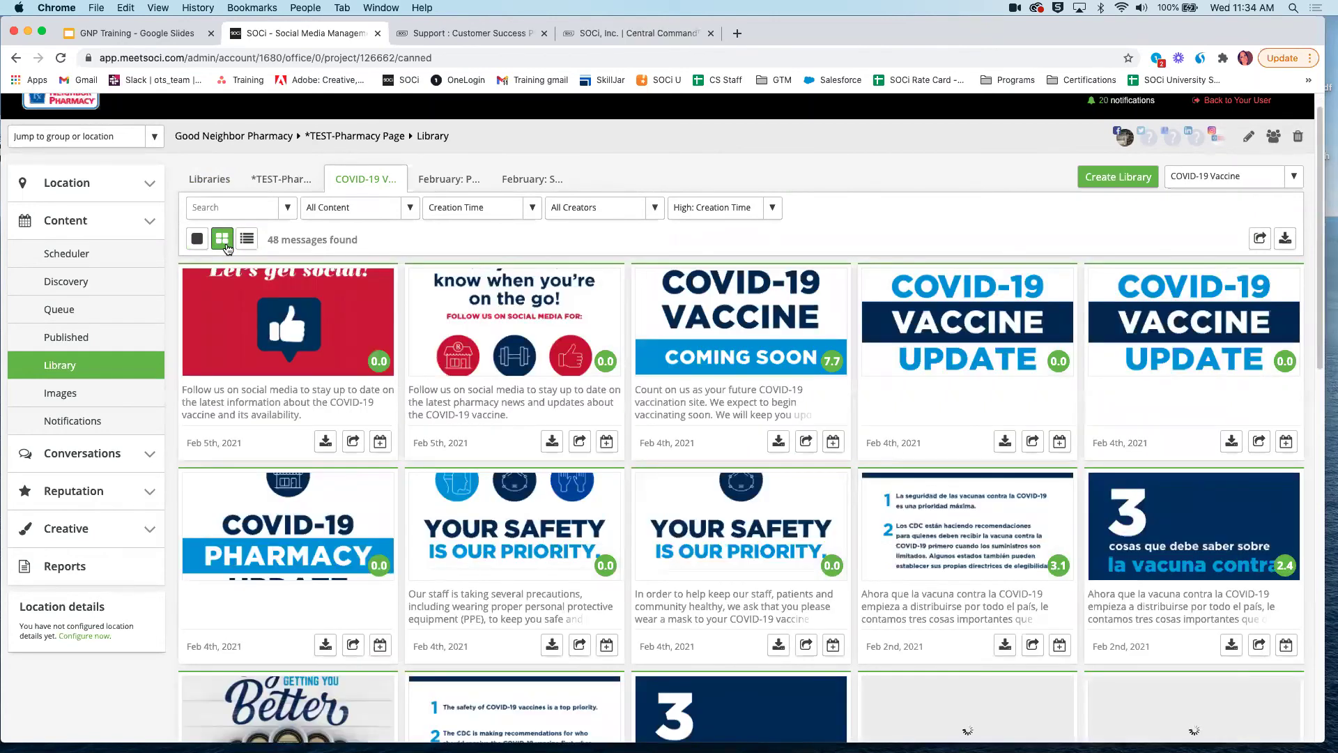
{"action": "scroll", "coordinate": [254, 362], "scroll_direction": "down", "scroll_amount": 5}
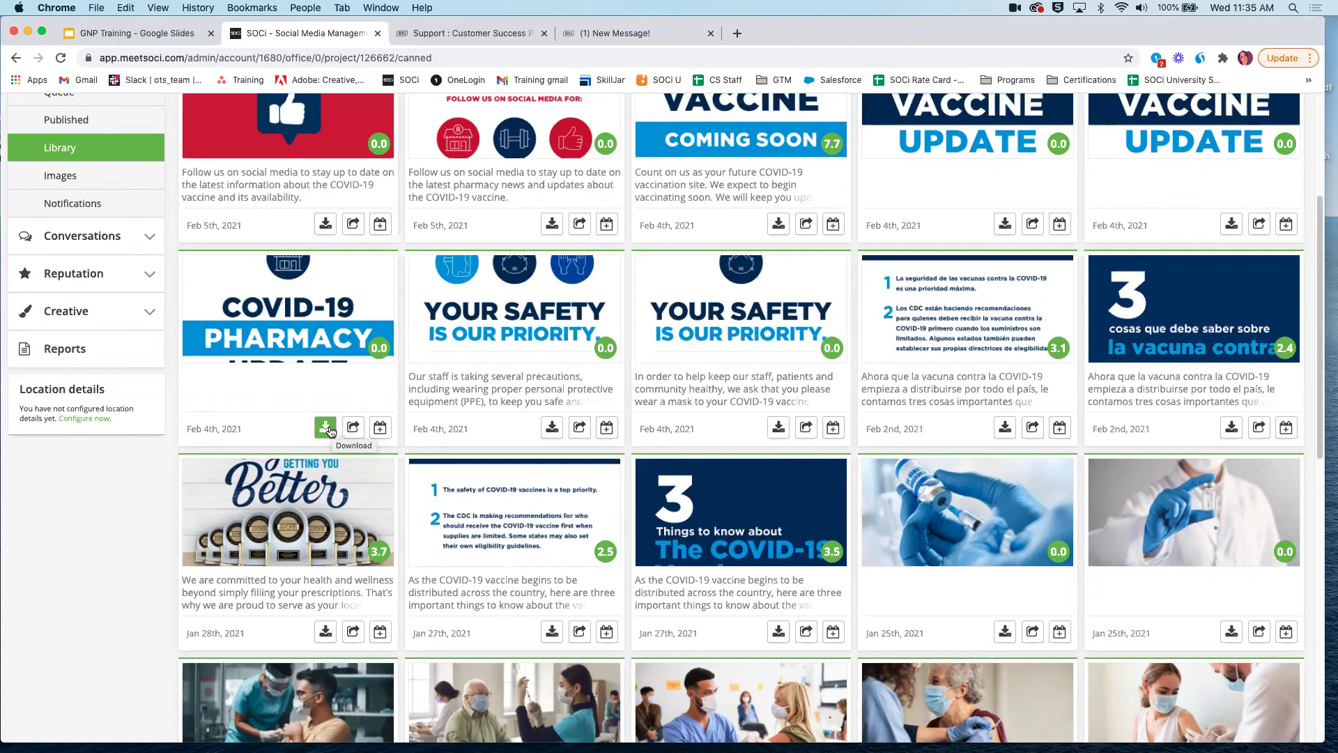
{"action": "left_click", "coordinate": [354, 427]}
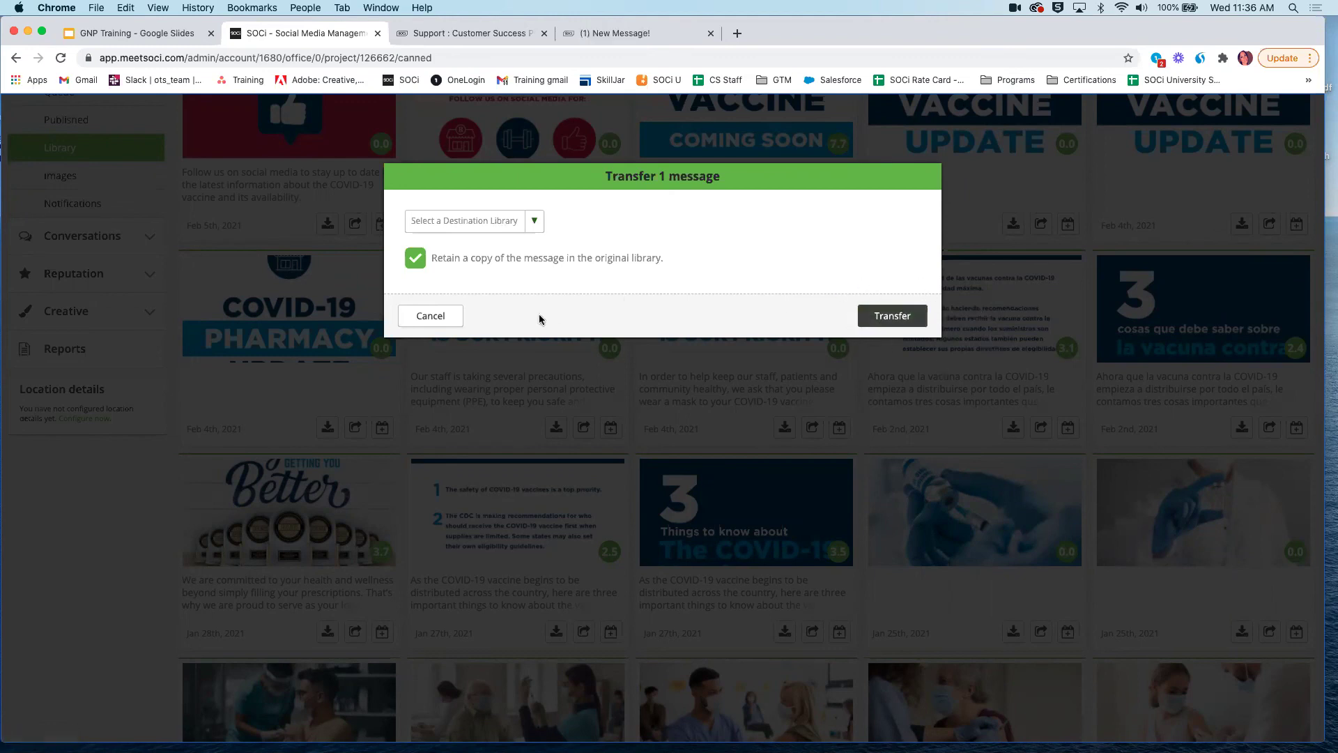
{"action": "left_click", "coordinate": [421, 315]}
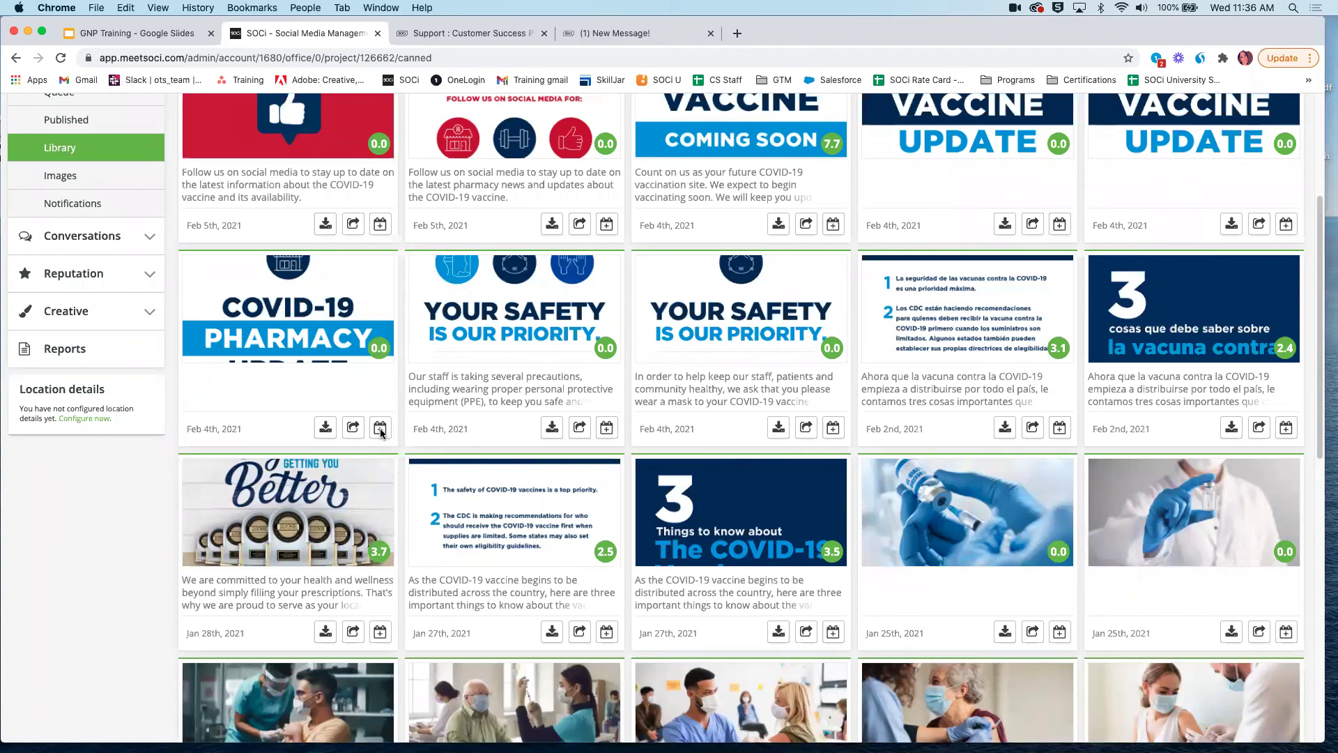
{"action": "left_click", "coordinate": [379, 428]}
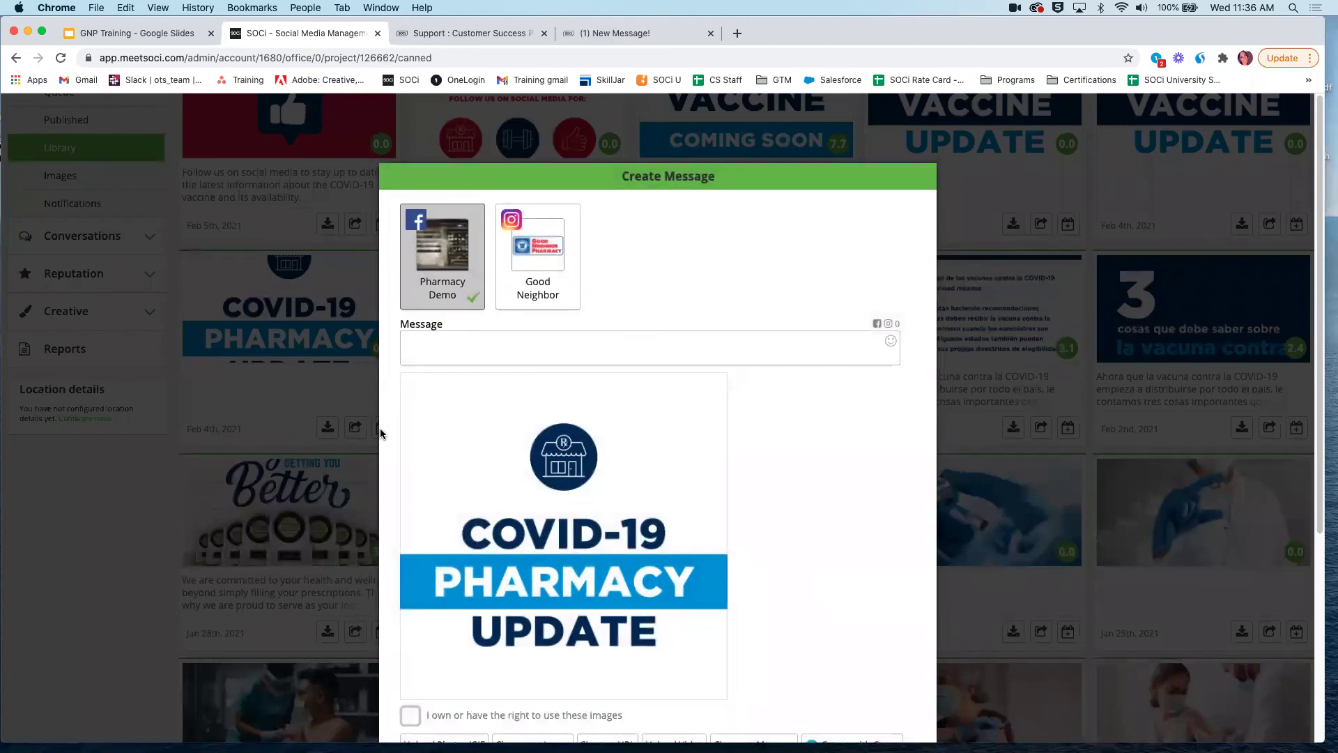
{"action": "mouse_move", "coordinate": [474, 468]}
{"action": "scroll", "coordinate": [501, 356], "scroll_direction": "down", "scroll_amount": 5}
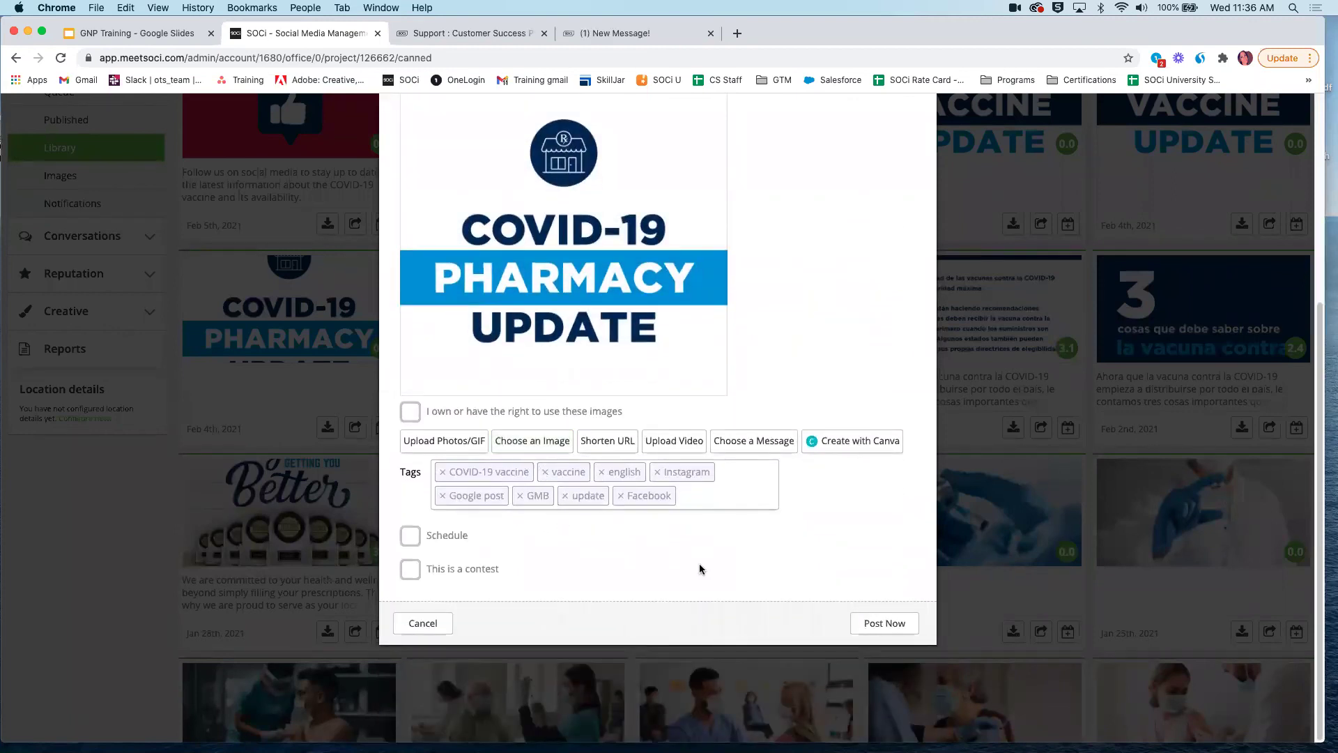
{"action": "left_click", "coordinate": [410, 535]}
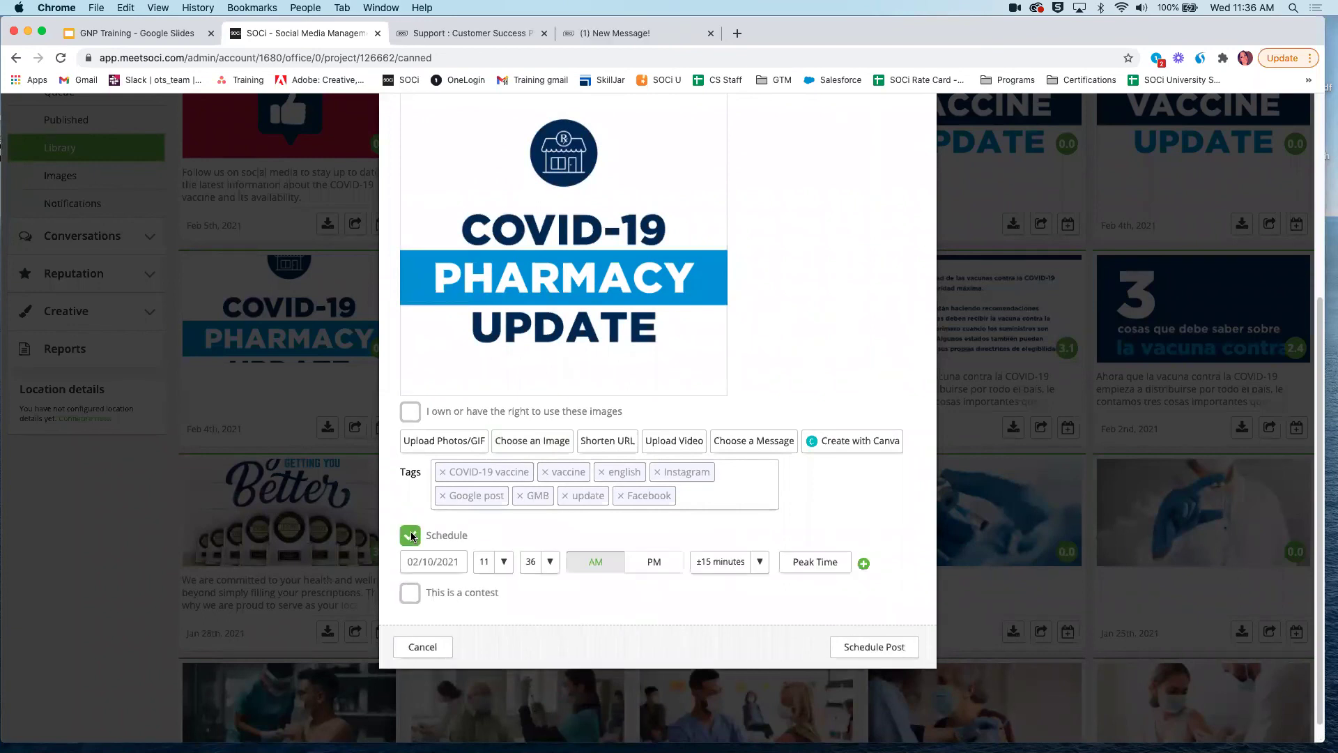
{"action": "left_click", "coordinate": [423, 647]}
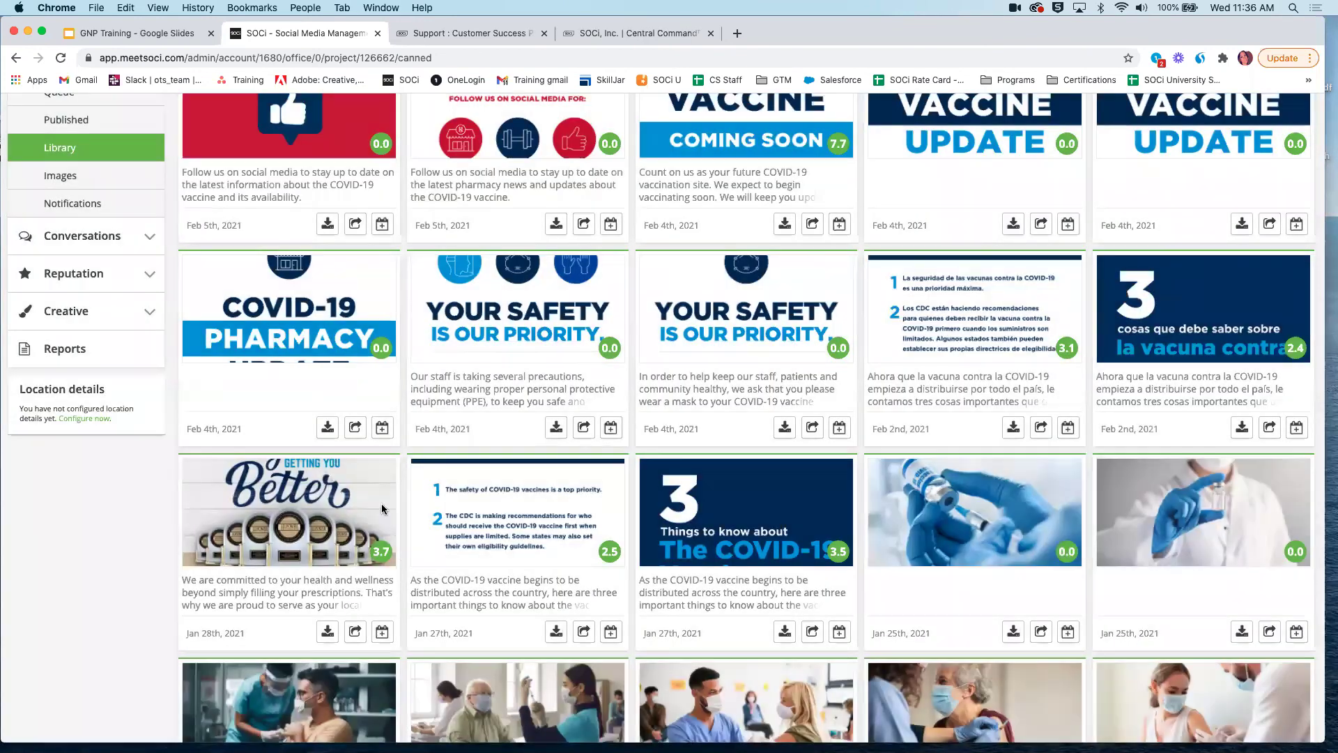
Step: Look through the *TEST-Pharmacy Page image library and check where new images can be uploaded from the computer
{"action": "scroll", "coordinate": [436, 440], "scroll_direction": "up", "scroll_amount": 4}
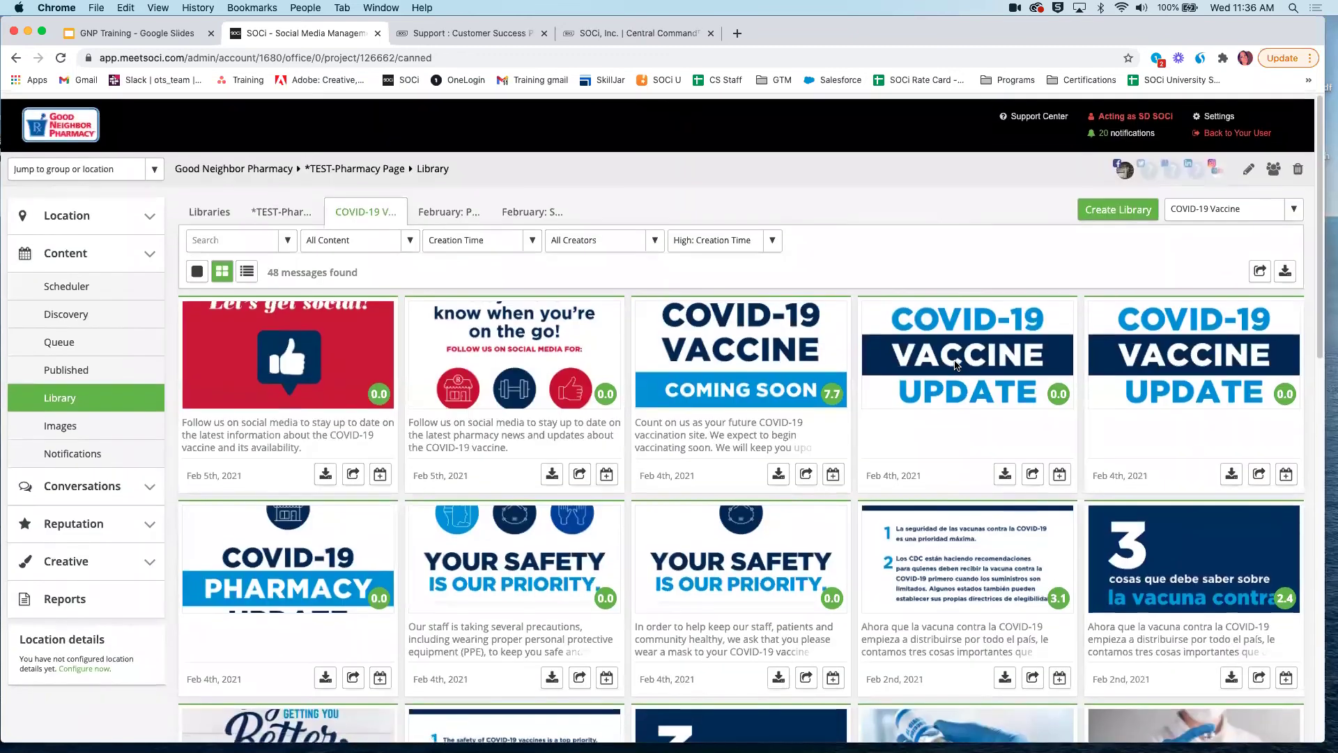
{"action": "left_click", "coordinate": [123, 421]}
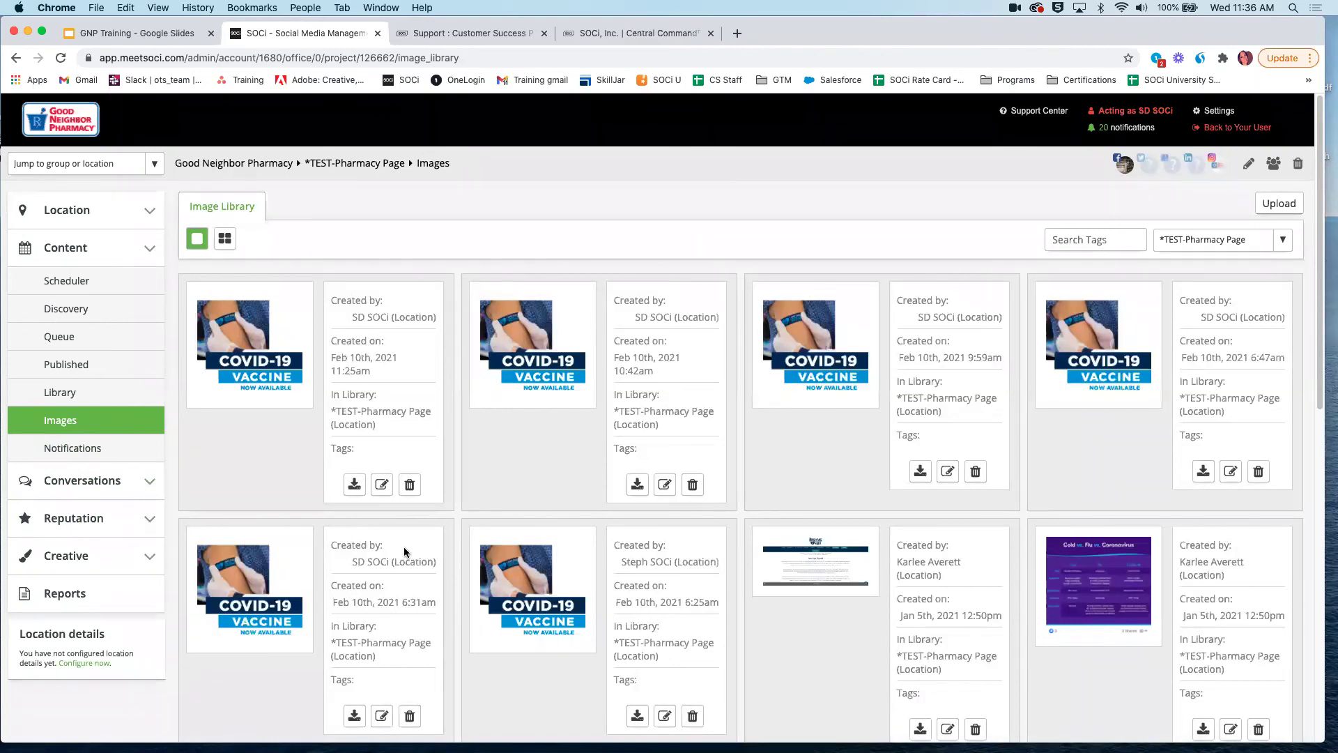
{"action": "scroll", "coordinate": [403, 547], "scroll_direction": "down", "scroll_amount": 5}
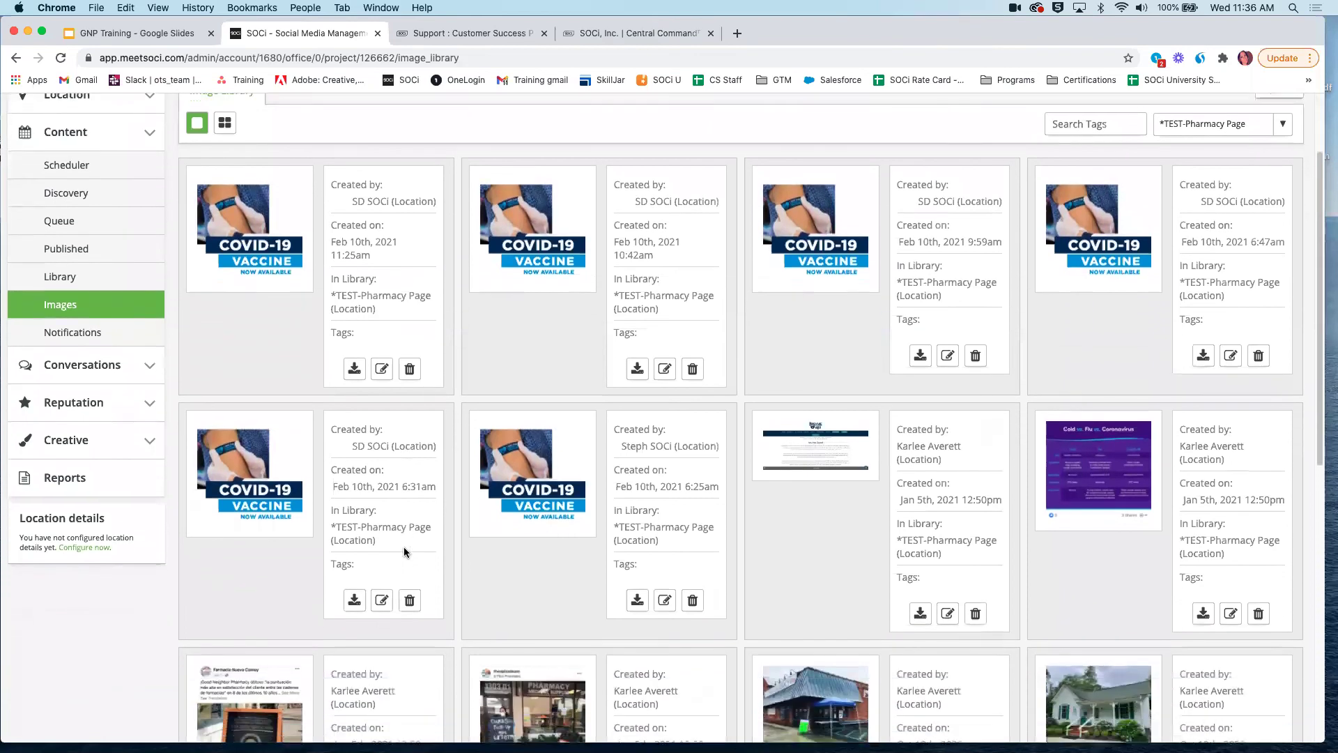
{"action": "scroll", "coordinate": [403, 551], "scroll_direction": "down", "scroll_amount": 1}
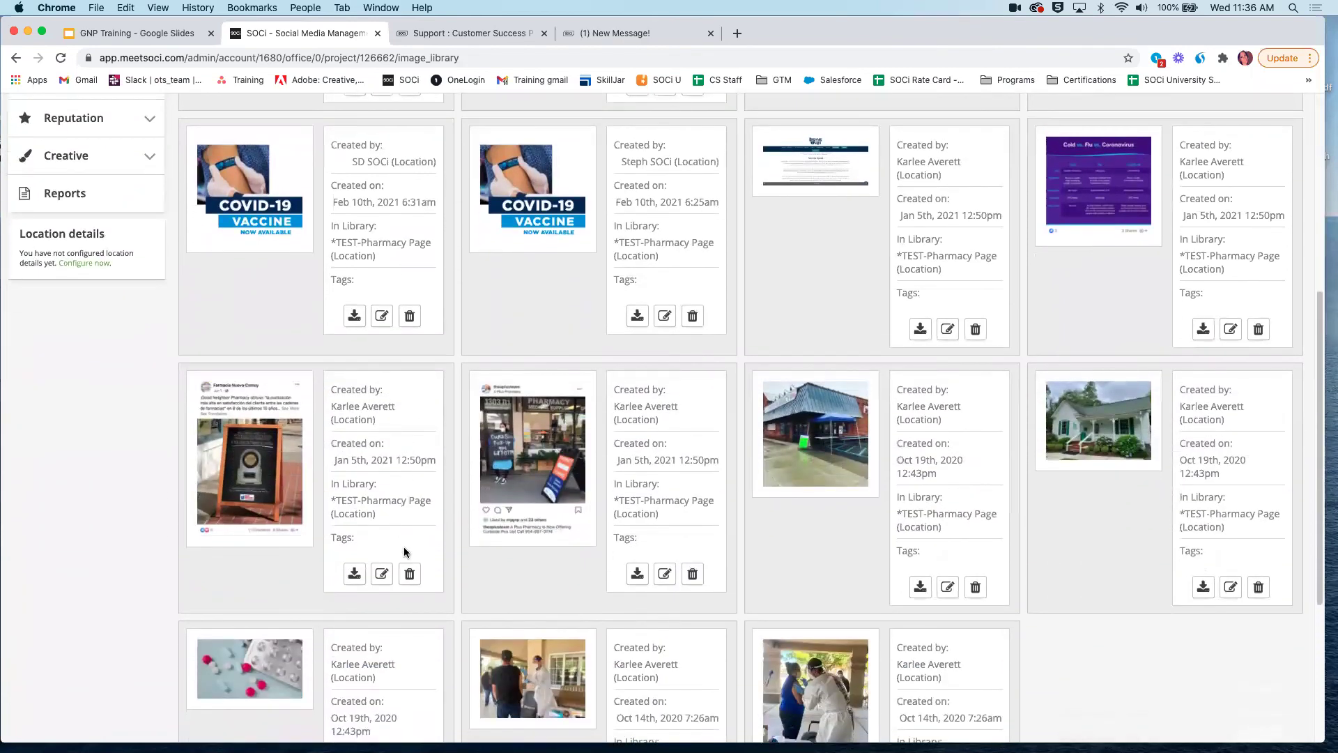
{"action": "scroll", "coordinate": [409, 519], "scroll_direction": "down", "scroll_amount": 3}
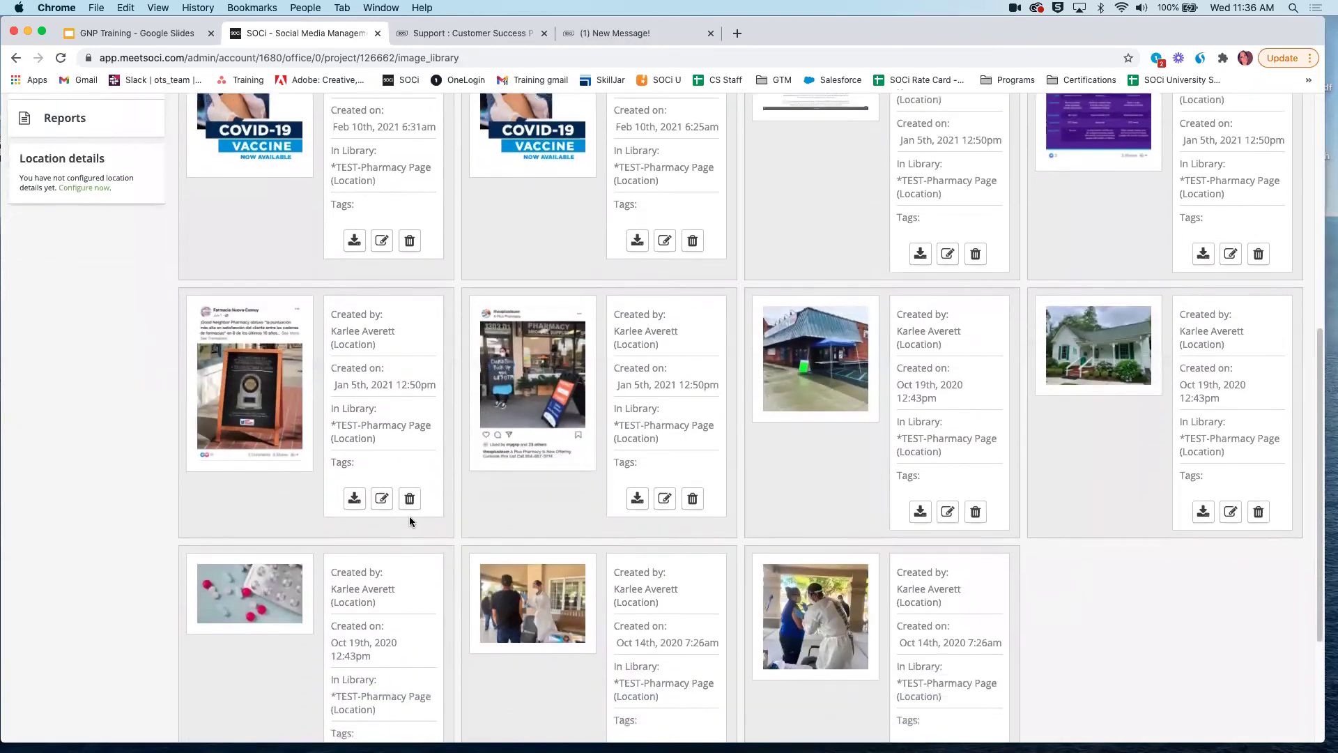
{"action": "scroll", "coordinate": [408, 516], "scroll_direction": "down", "scroll_amount": 1}
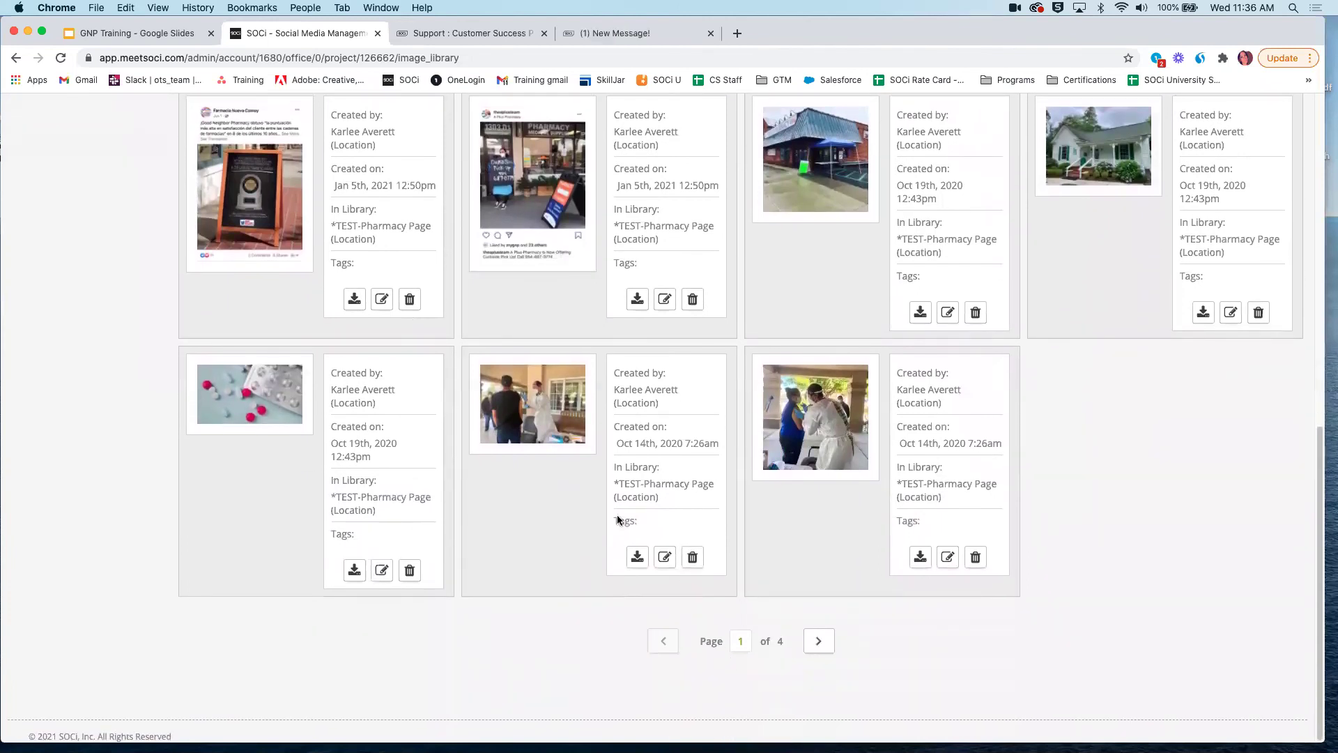
{"action": "scroll", "coordinate": [328, 427], "scroll_direction": "up", "scroll_amount": 5}
{"action": "scroll", "coordinate": [327, 424], "scroll_direction": "up", "scroll_amount": 4}
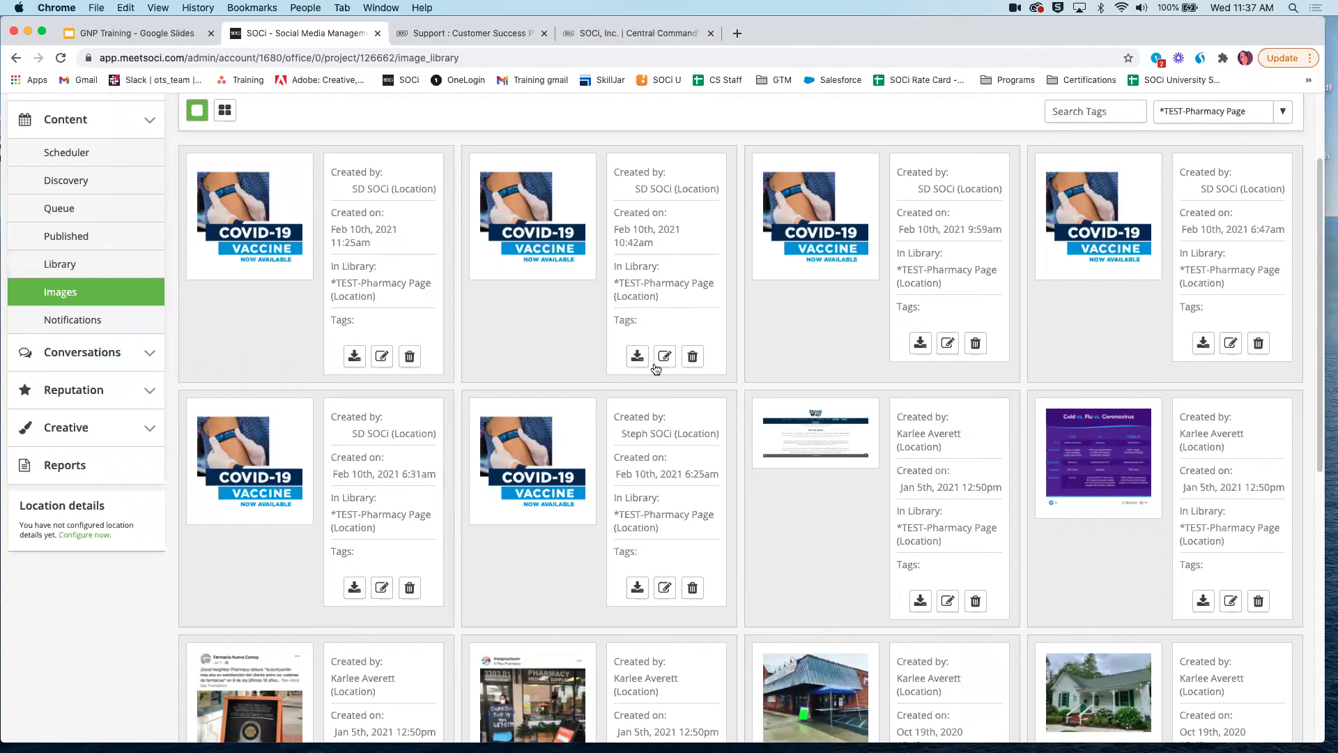
{"action": "scroll", "coordinate": [658, 369], "scroll_direction": "up", "scroll_amount": 3}
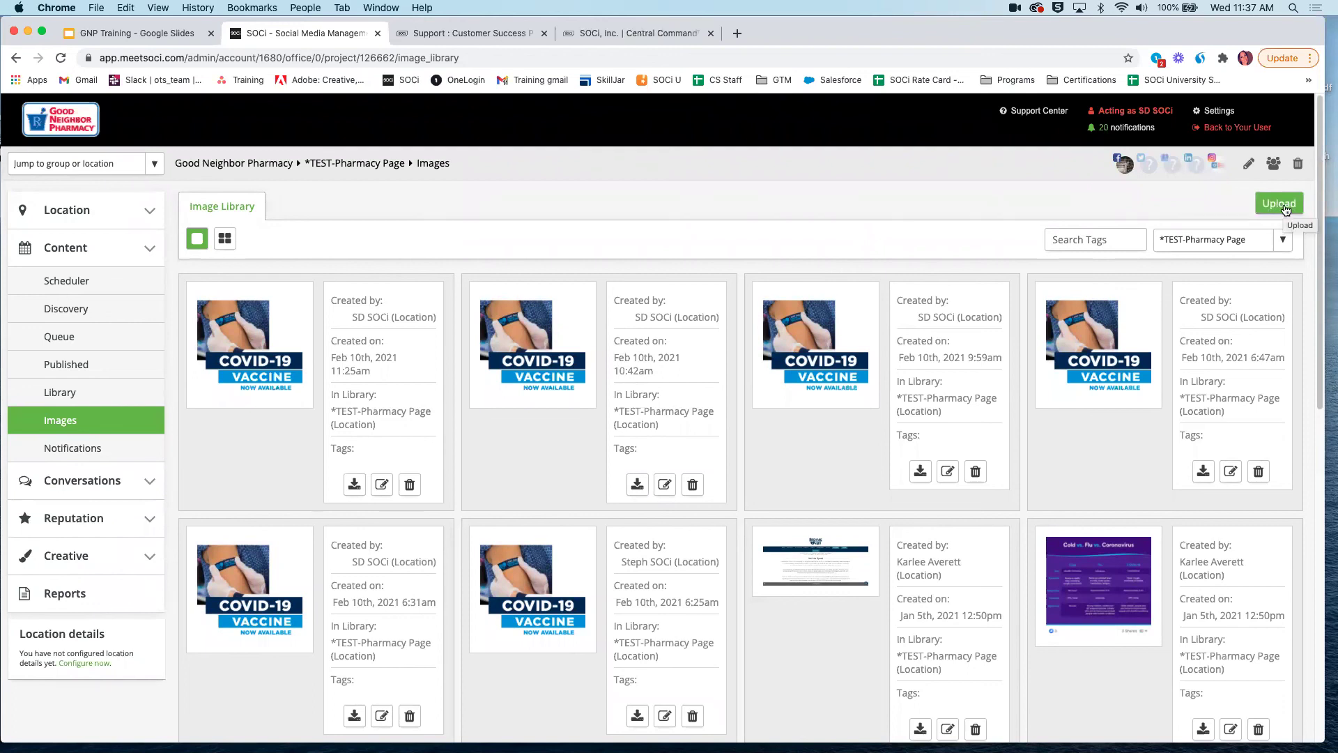
{"action": "left_click", "coordinate": [1280, 204]}
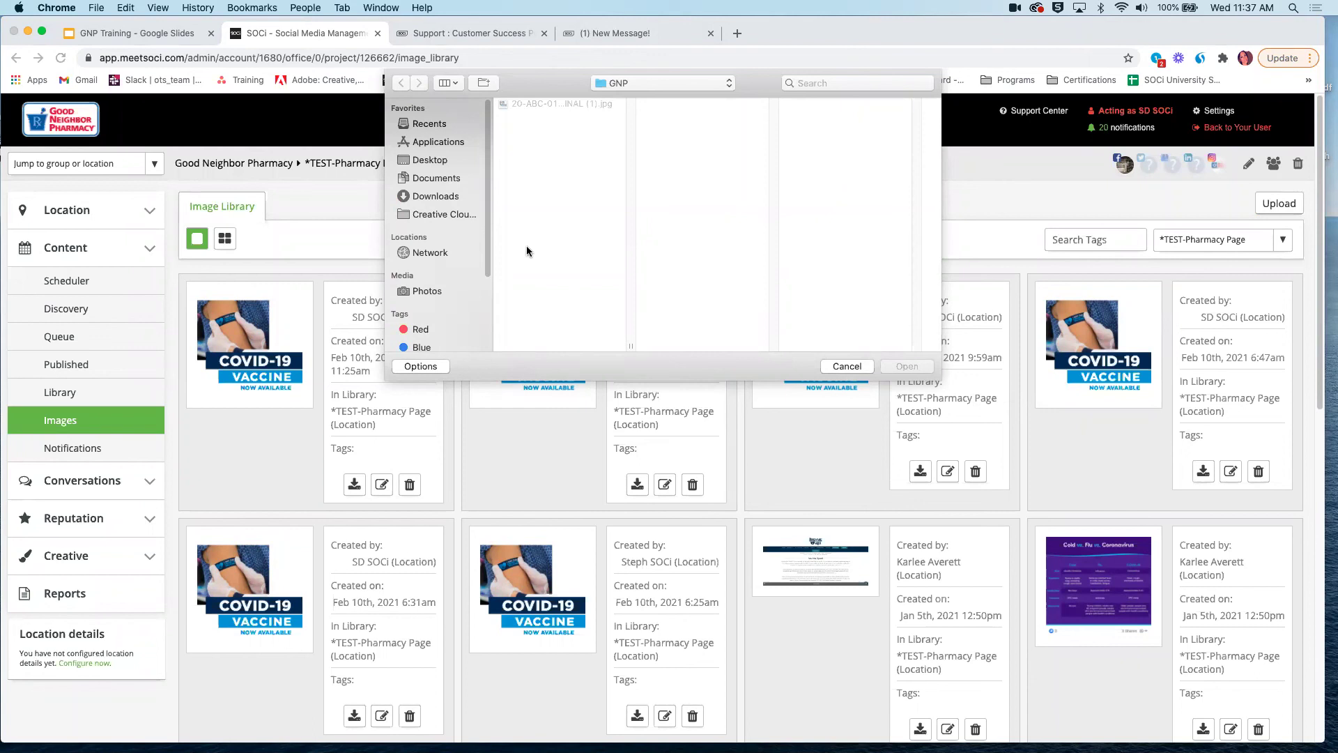
{"action": "left_click", "coordinate": [847, 366]}
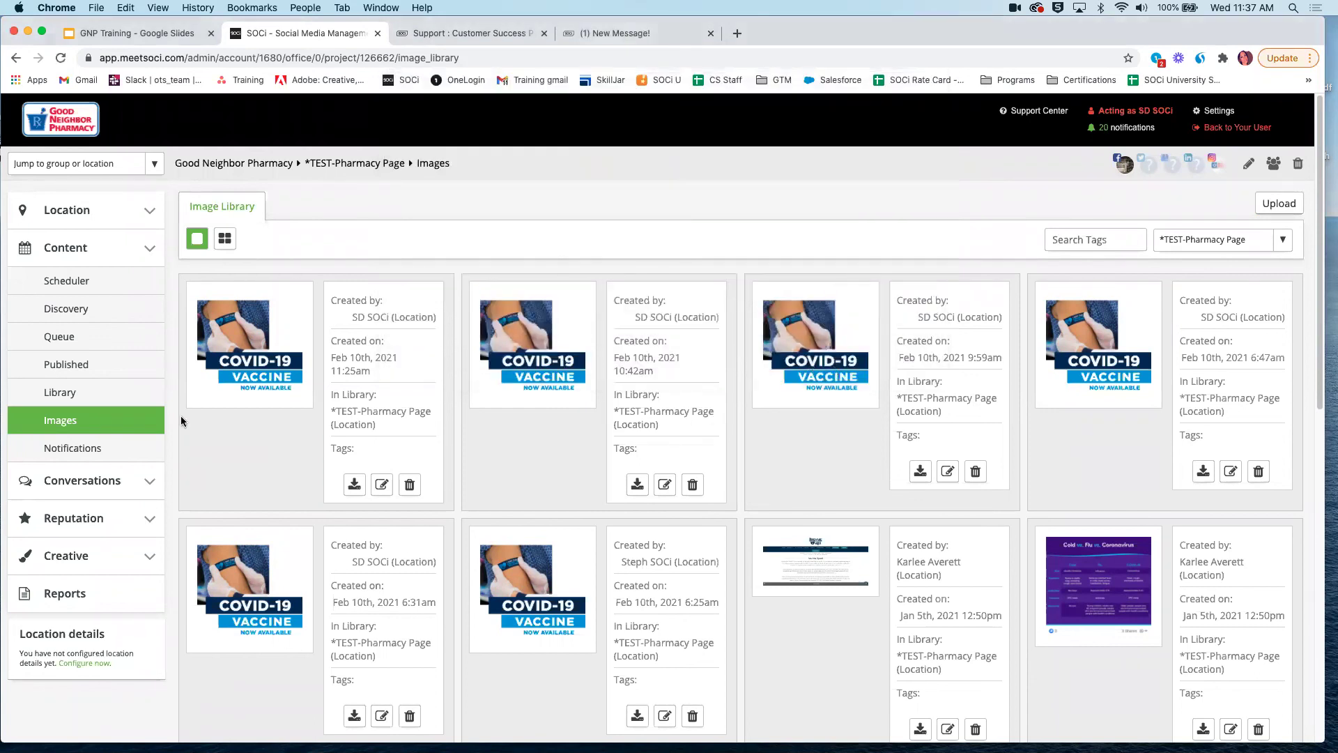